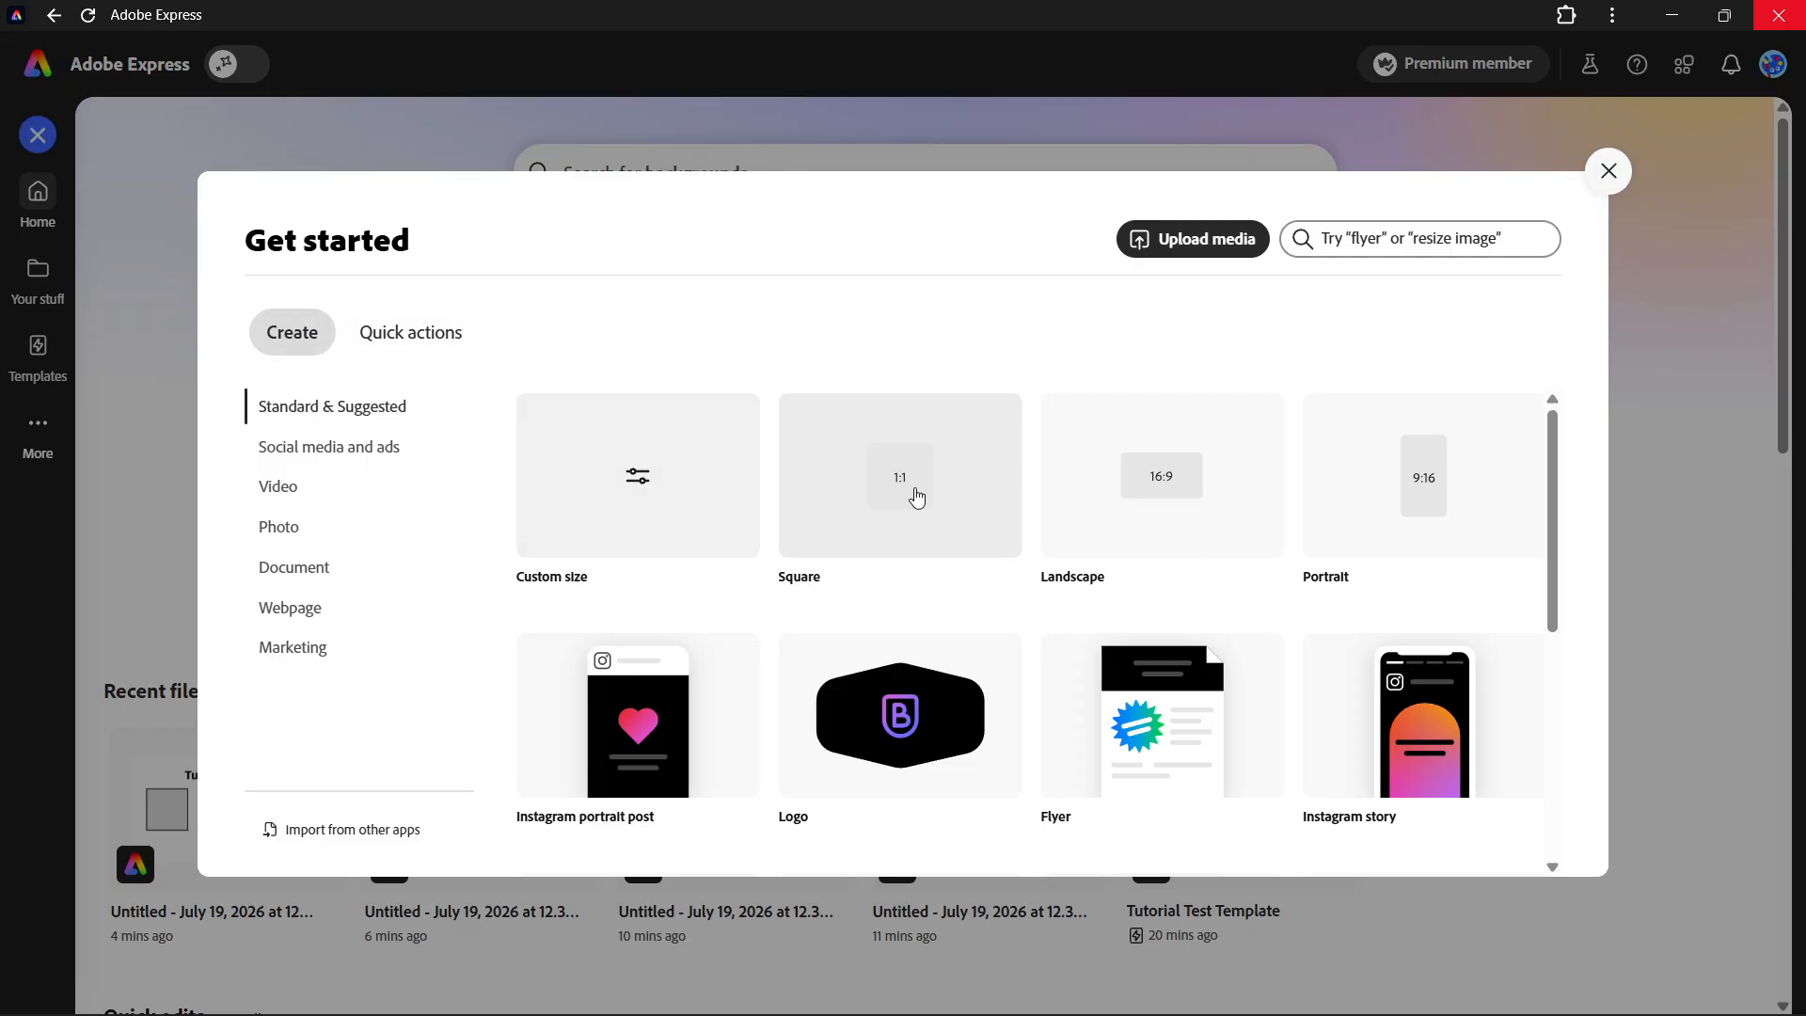
- Search the new project types for "flyer" and start a blank 8.5 x 11 in flyer
scroll(919, 524, "down", 1)
scroll(1214, 589, "up", 1)
scroll(1126, 679, "down", 1)
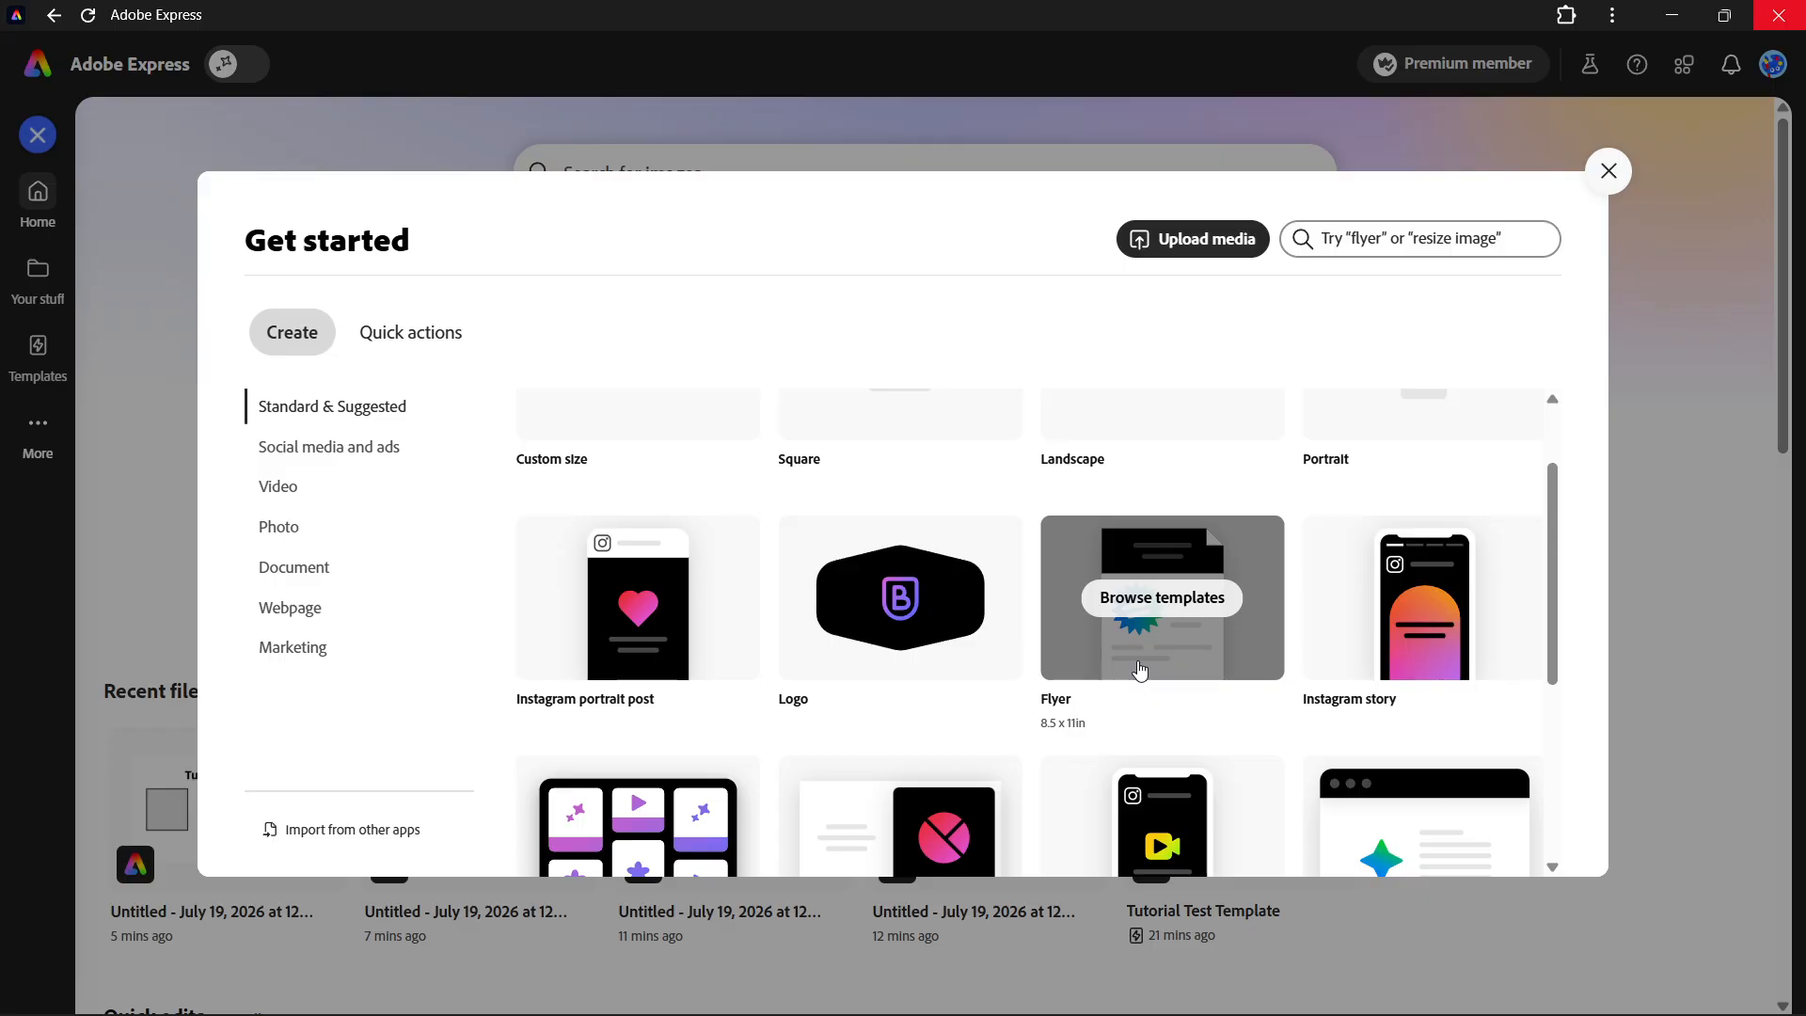
left_click(1355, 238)
type("f")
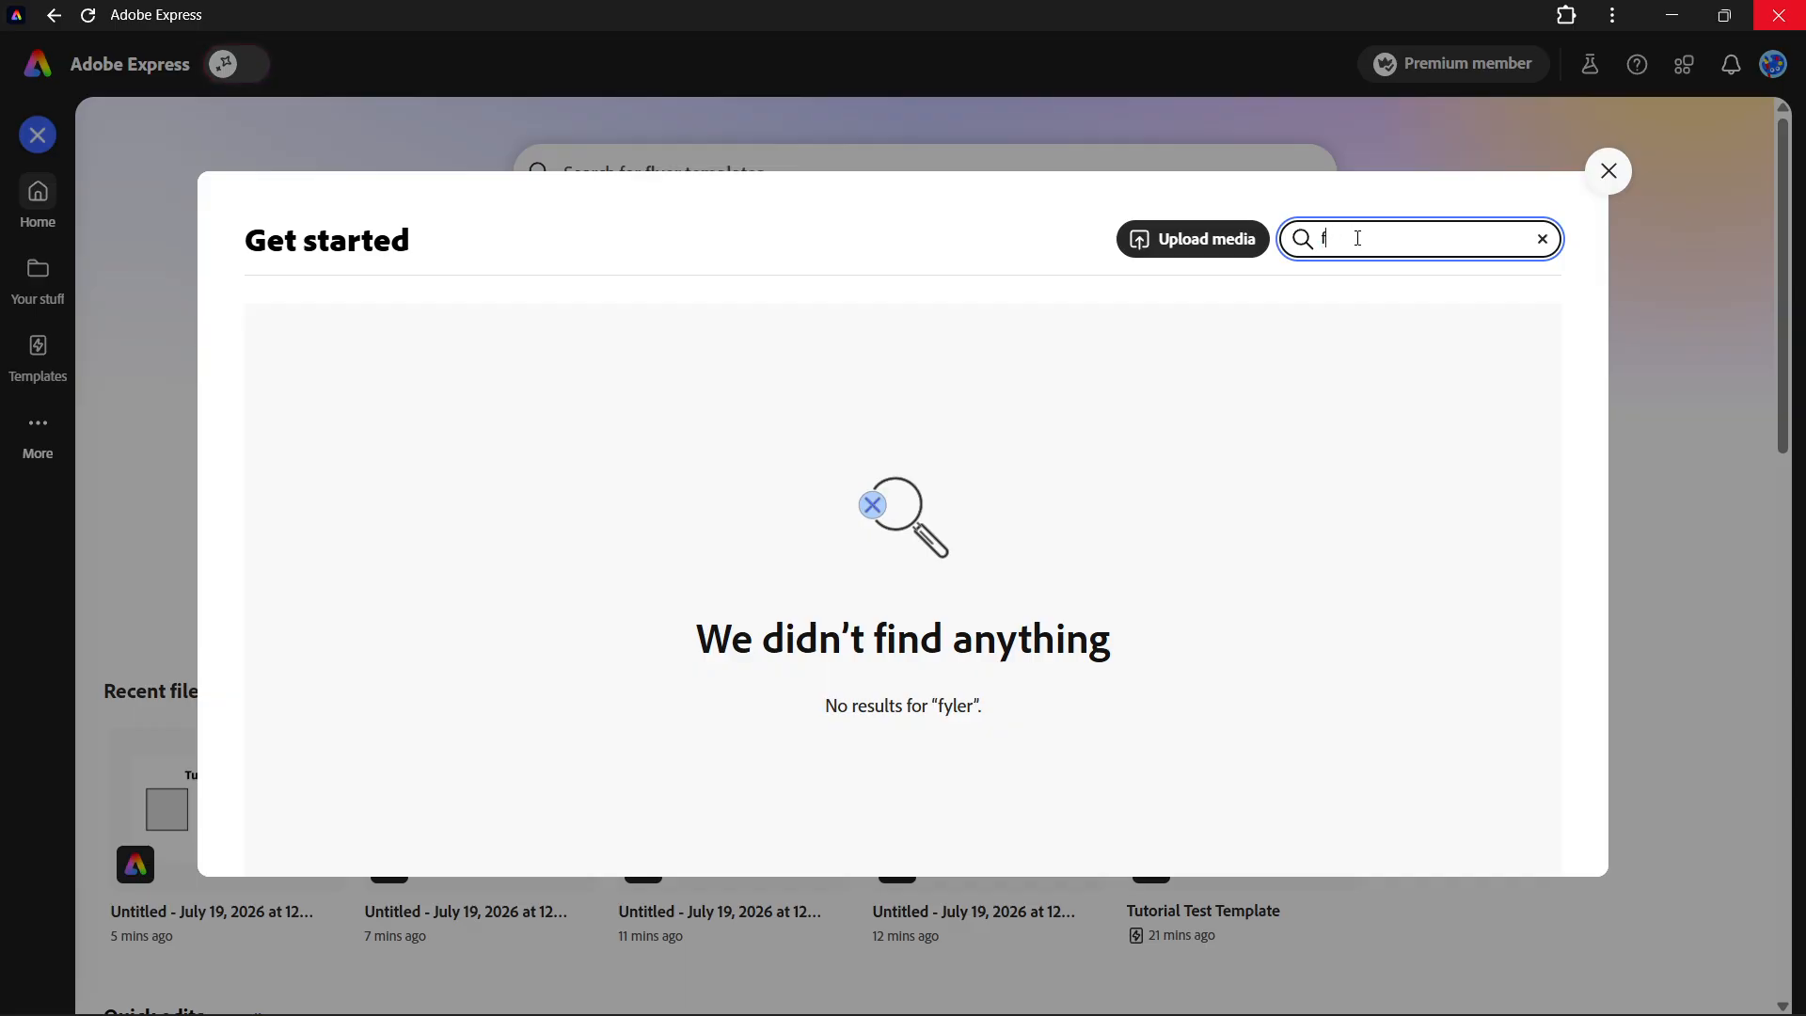
type("ylerlyer")
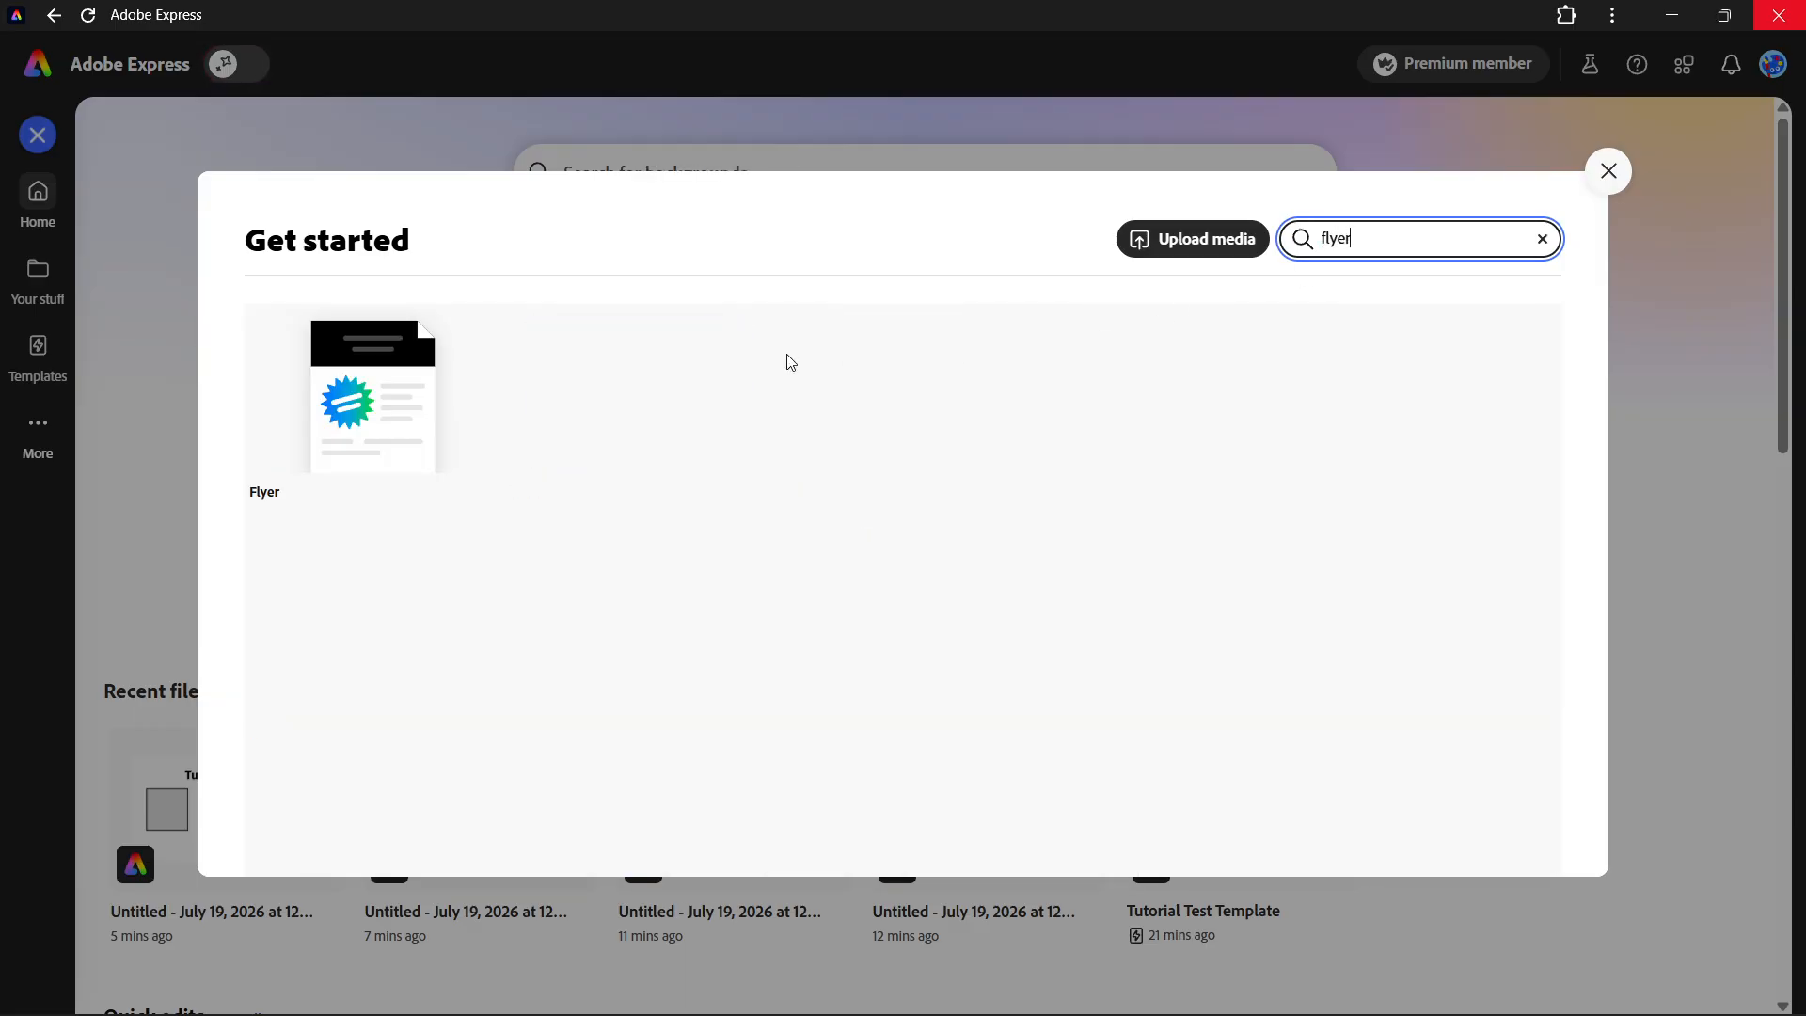
mouse_move(376, 434)
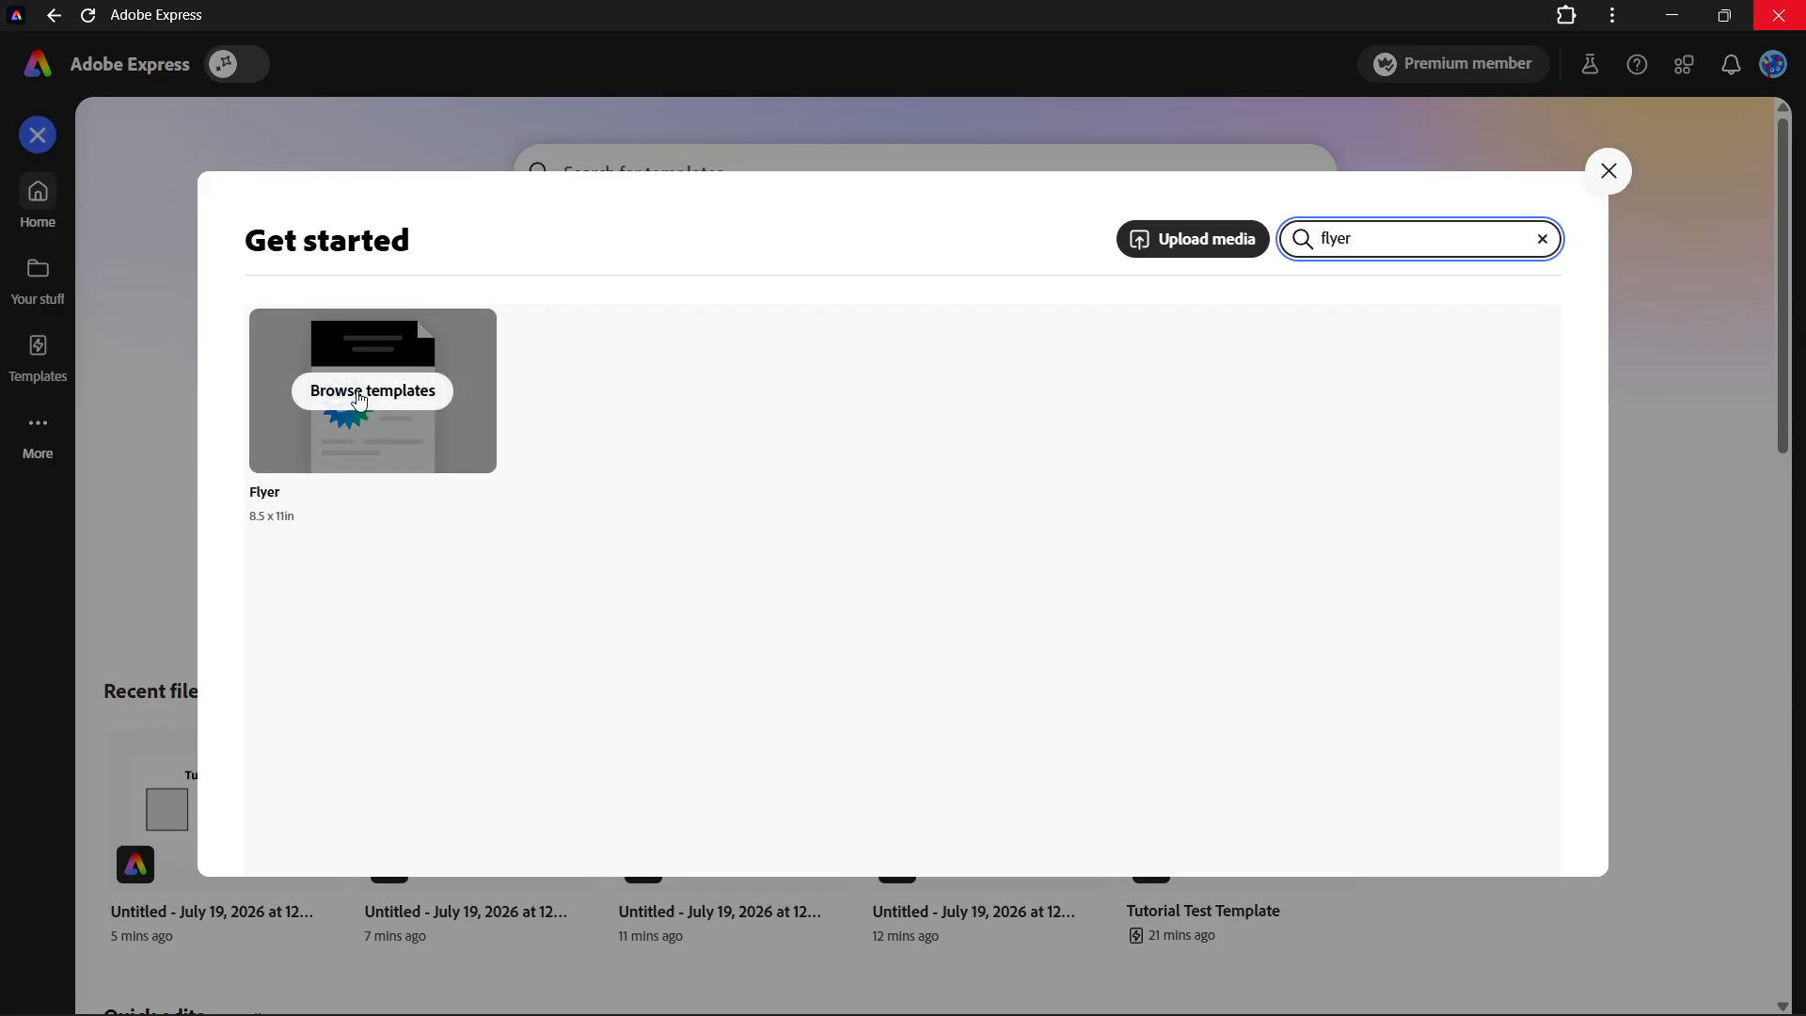
left_click(383, 403)
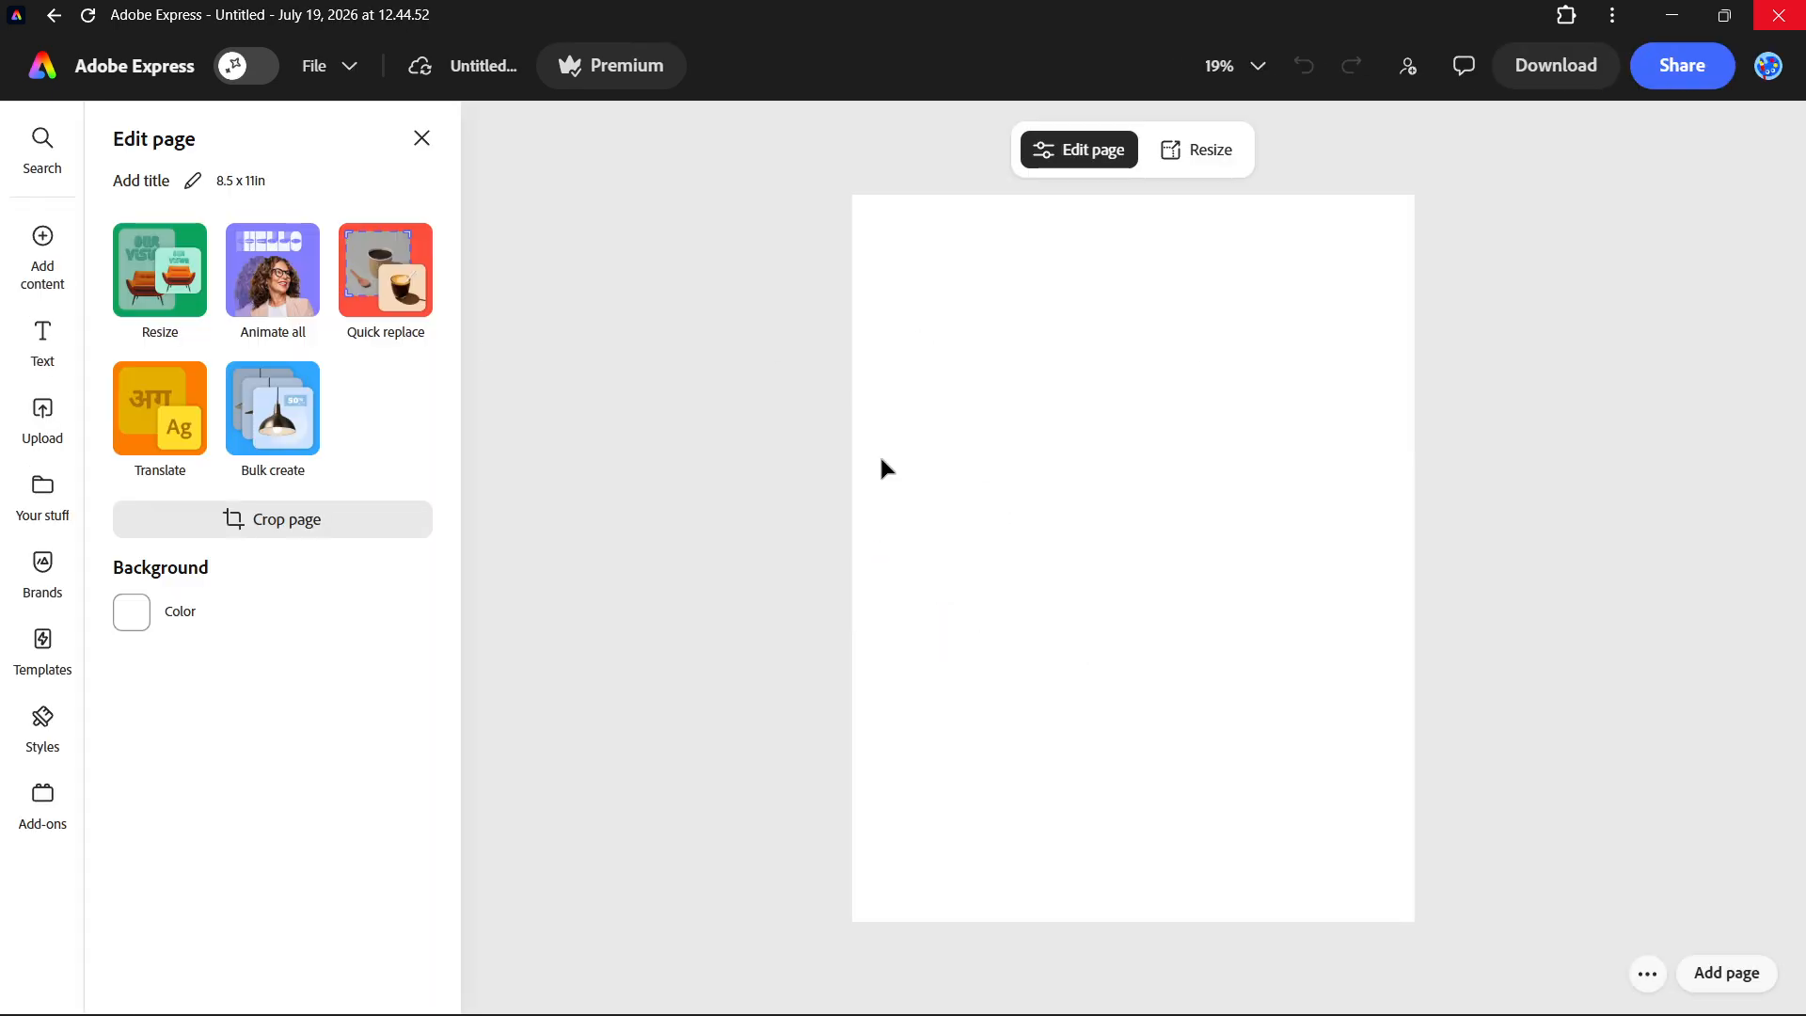
- Browse the flyer templates and apply the featured "Welcome Back to Learning" template to the page
left_click(42, 649)
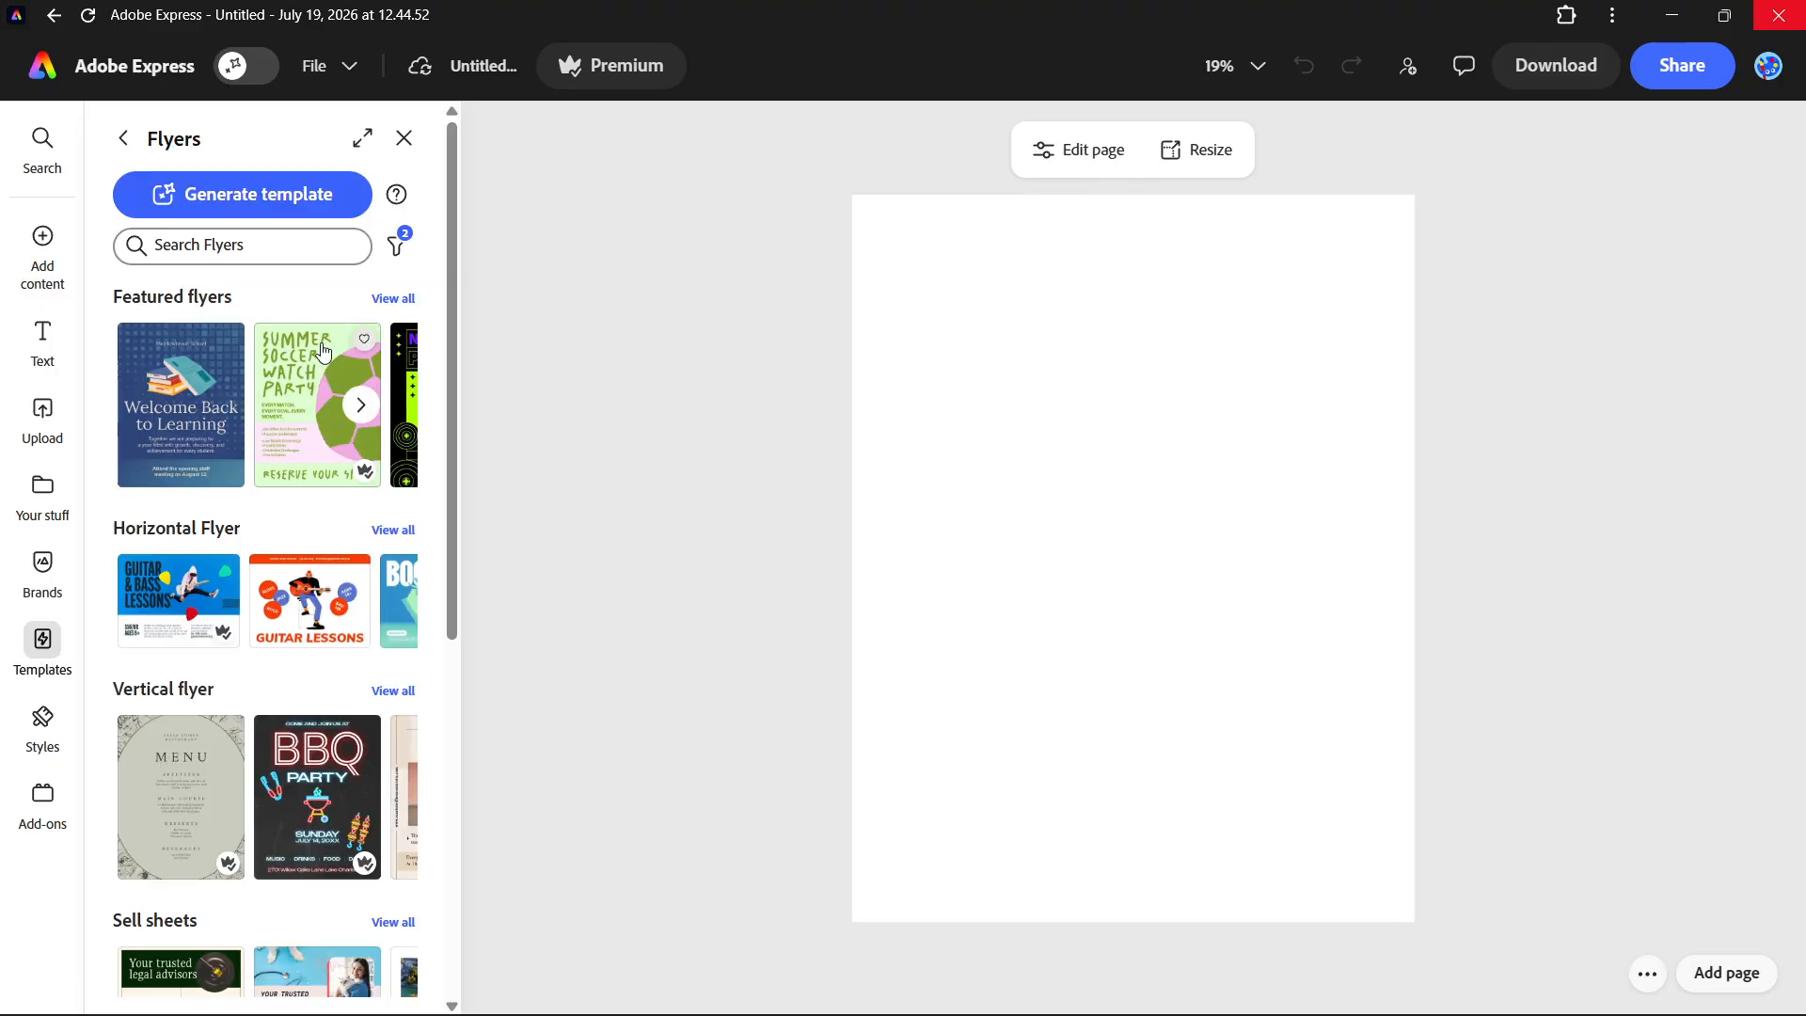
scroll(299, 393, "down", 6)
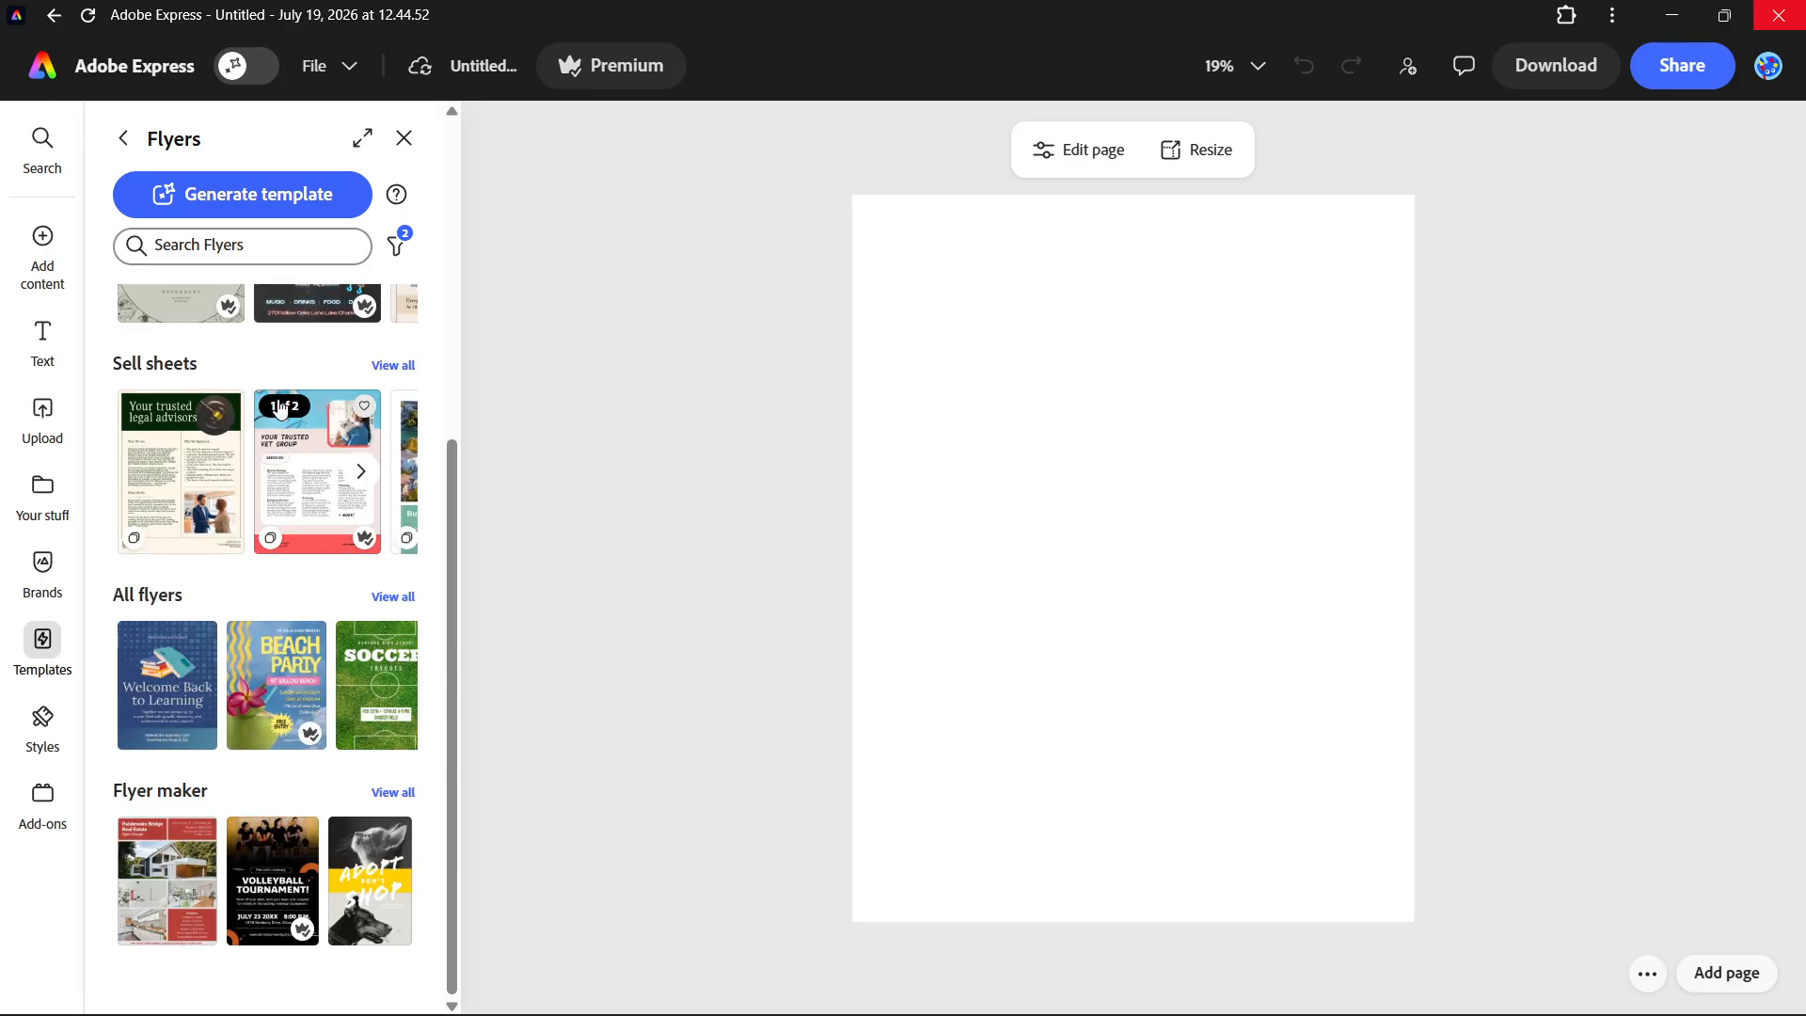
scroll(279, 406, "up", 6)
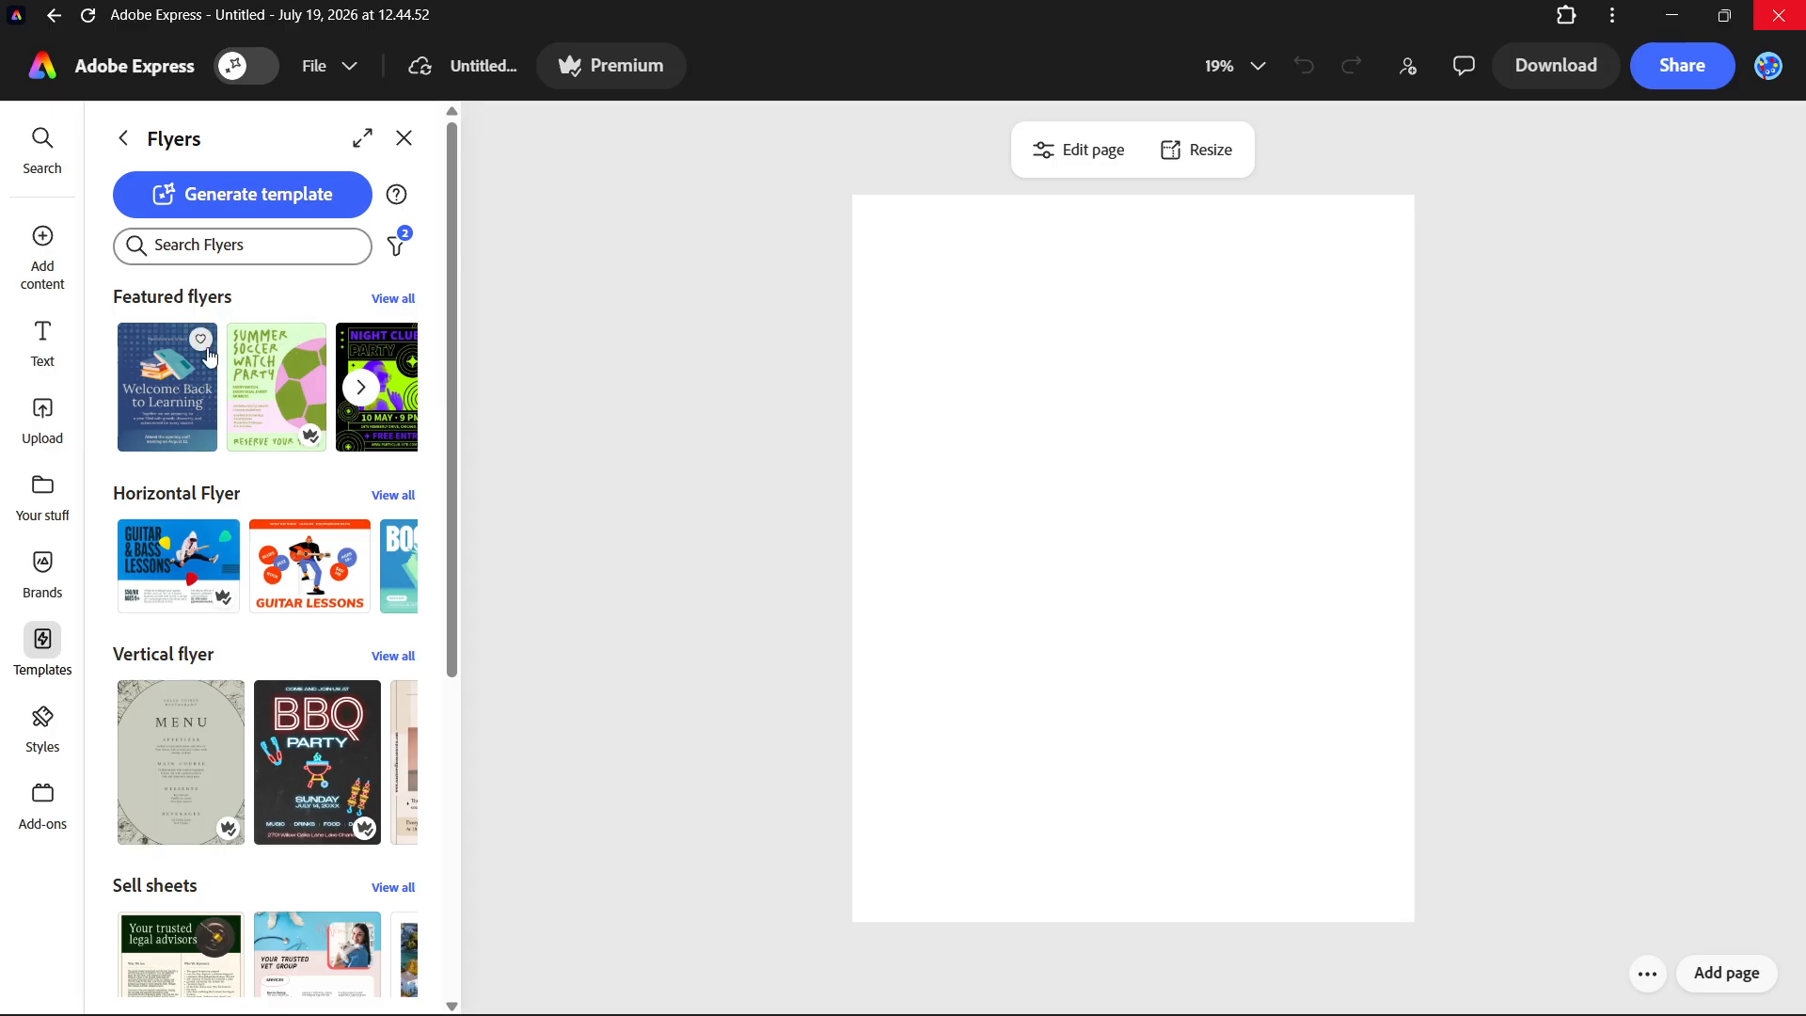
left_click(215, 406)
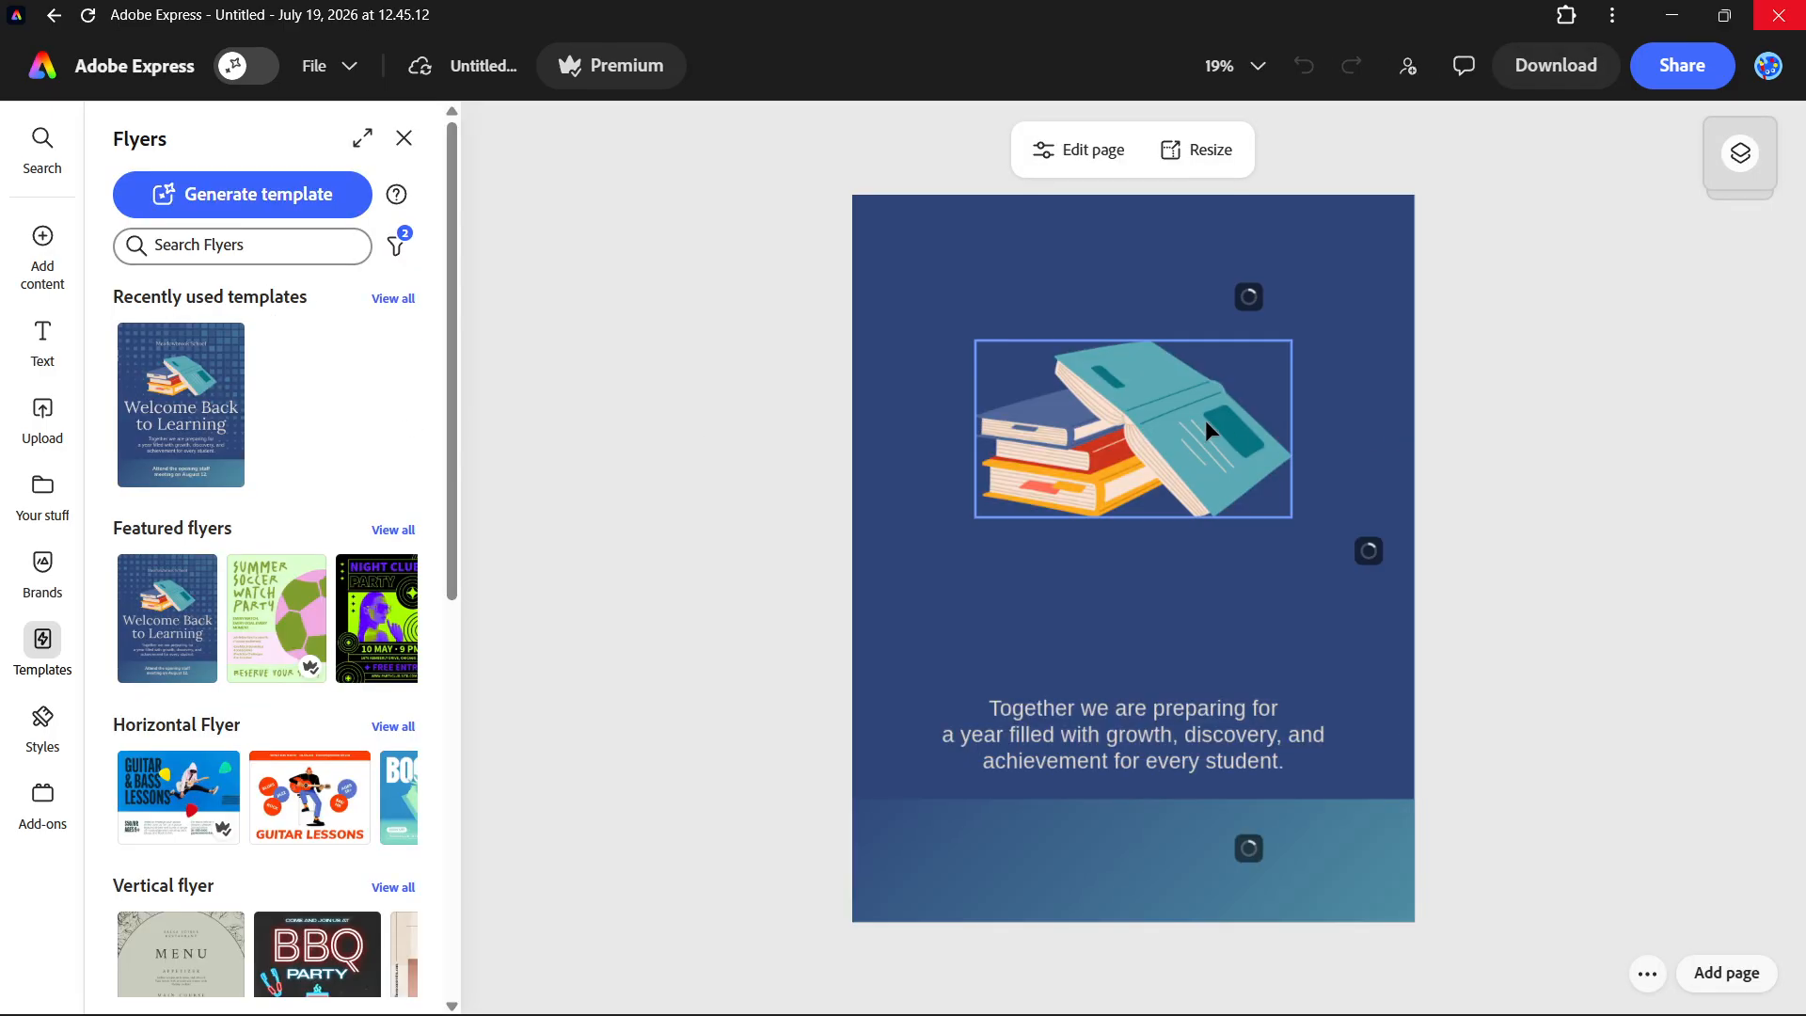
left_click(1486, 447)
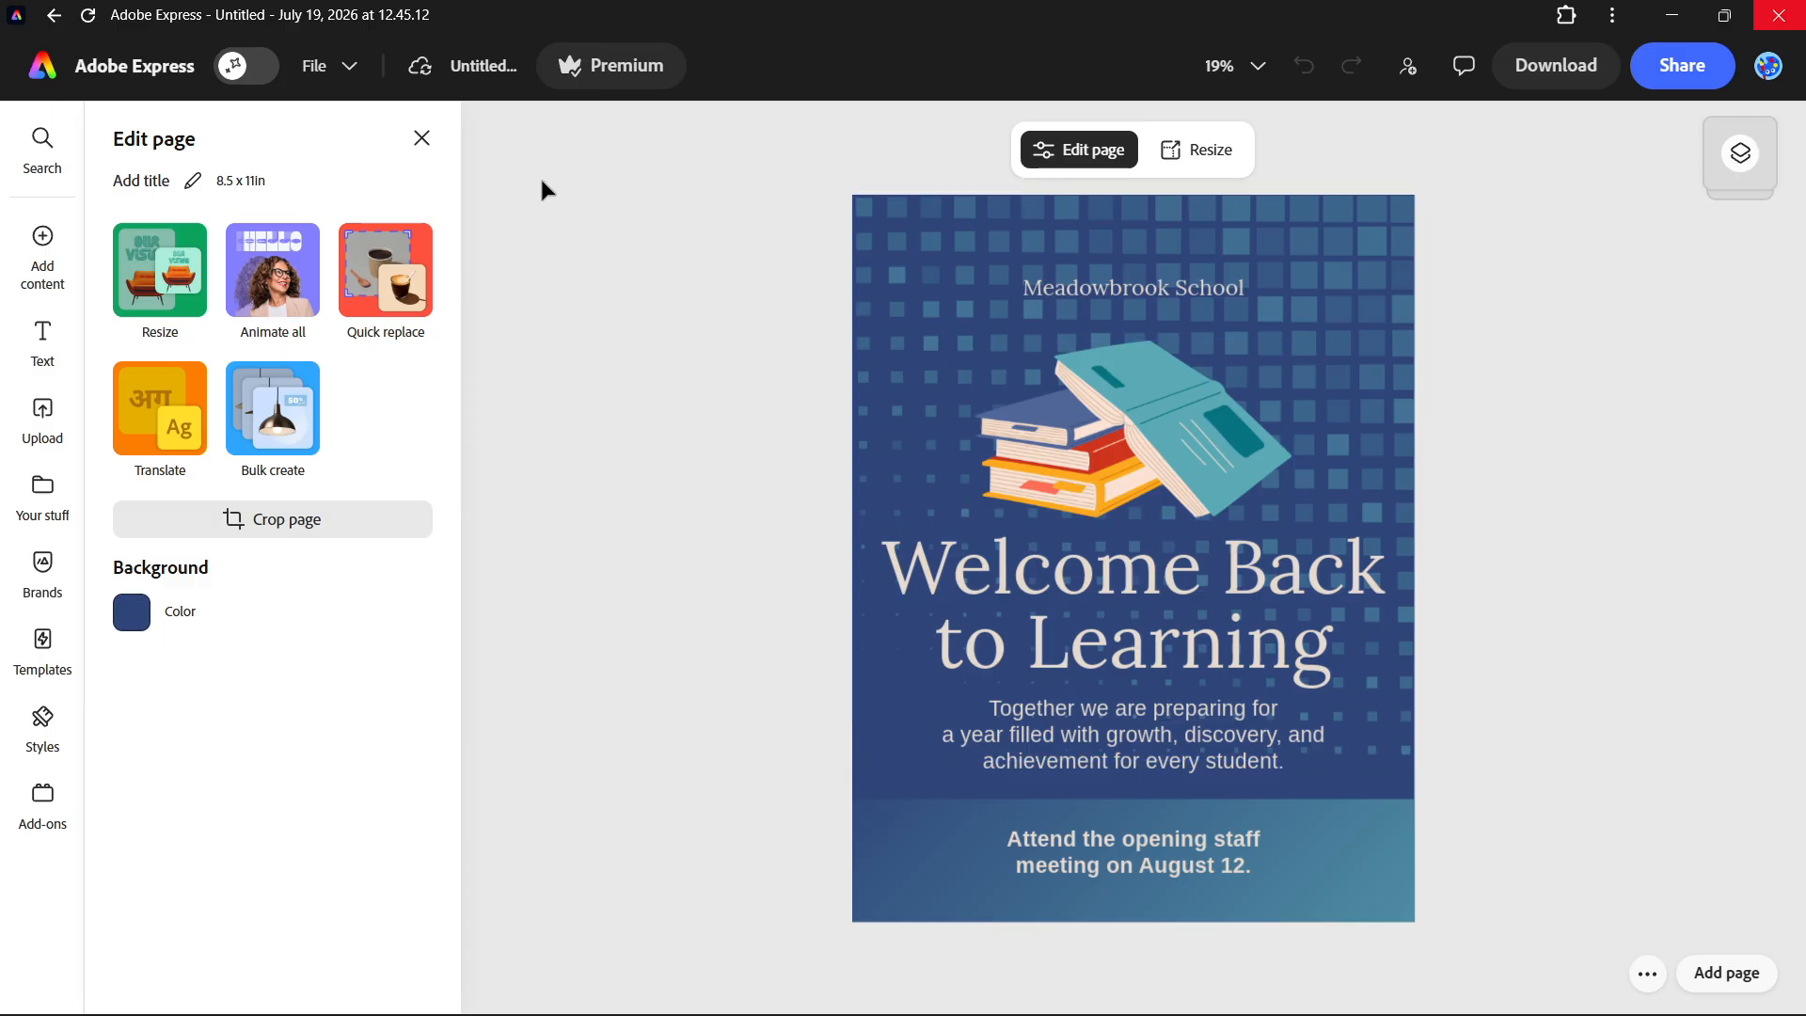
- Return to the home page and start another blank 8.5 x 11 in flyer
left_click(55, 16)
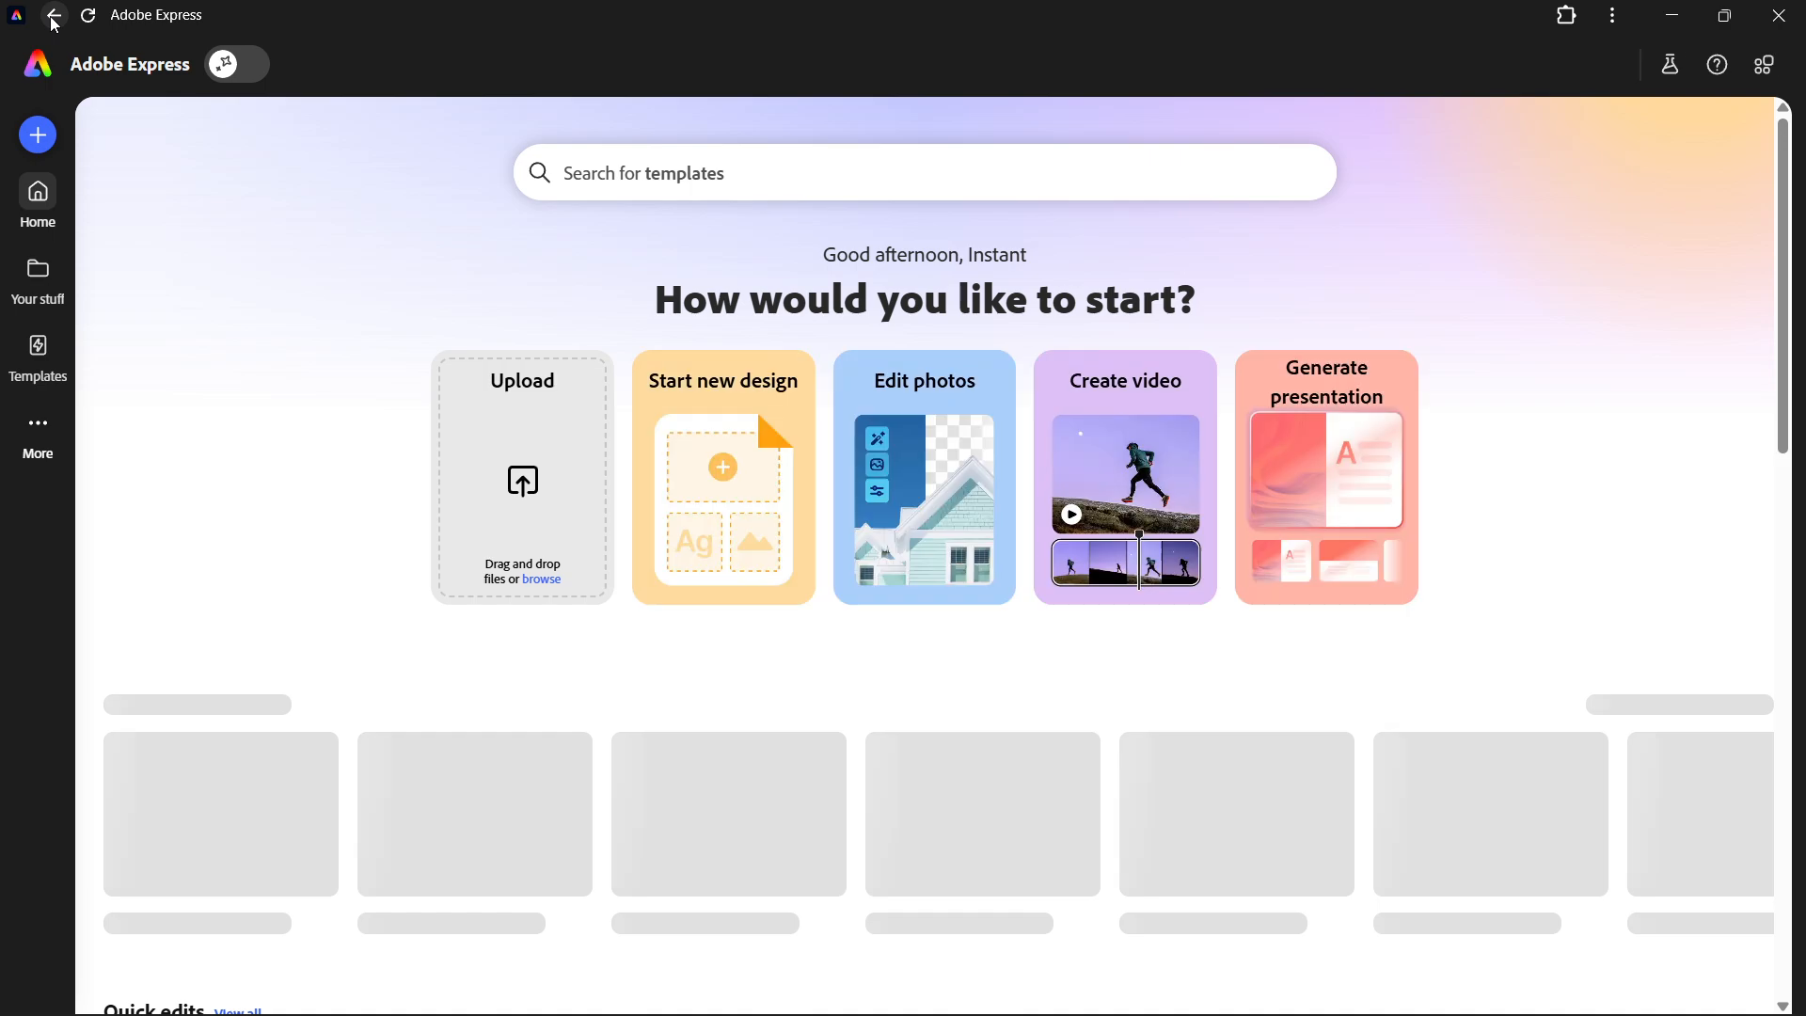
left_click(37, 136)
scroll(859, 625, "down", 1)
left_click(1270, 570)
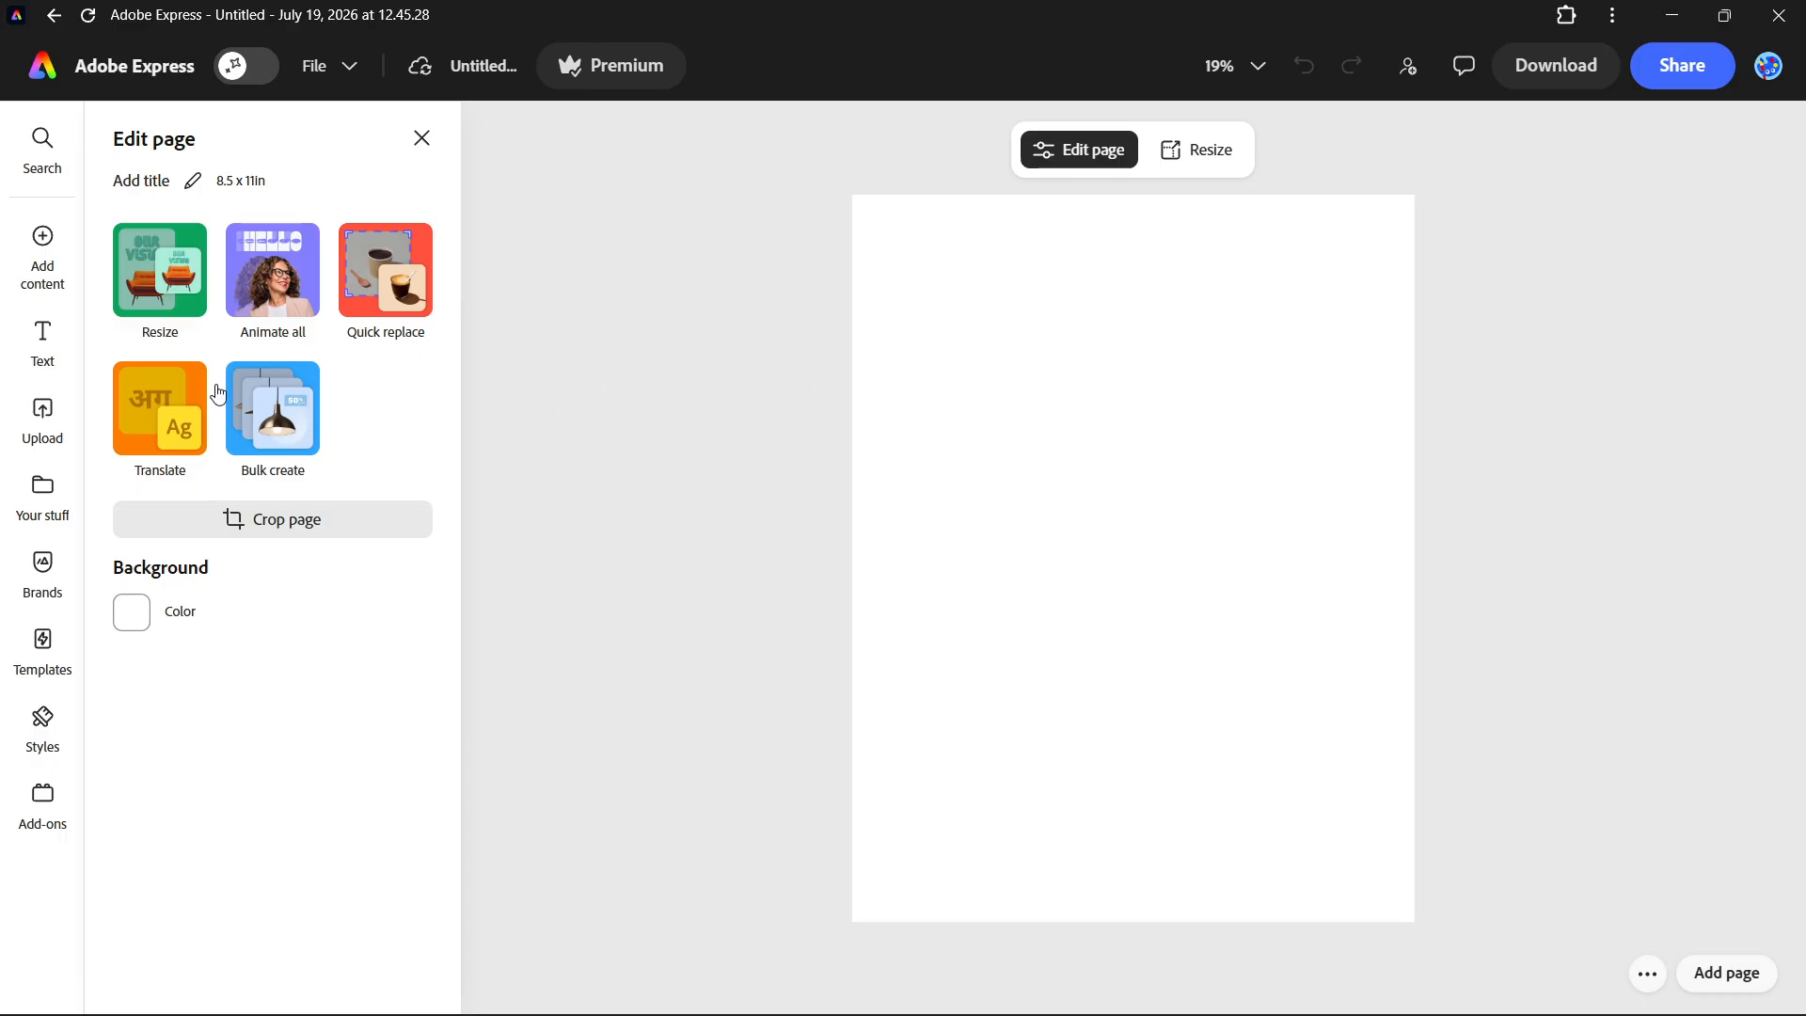
- Add a default title reading "Join us..." and move it to the upper part of the page
left_click(43, 340)
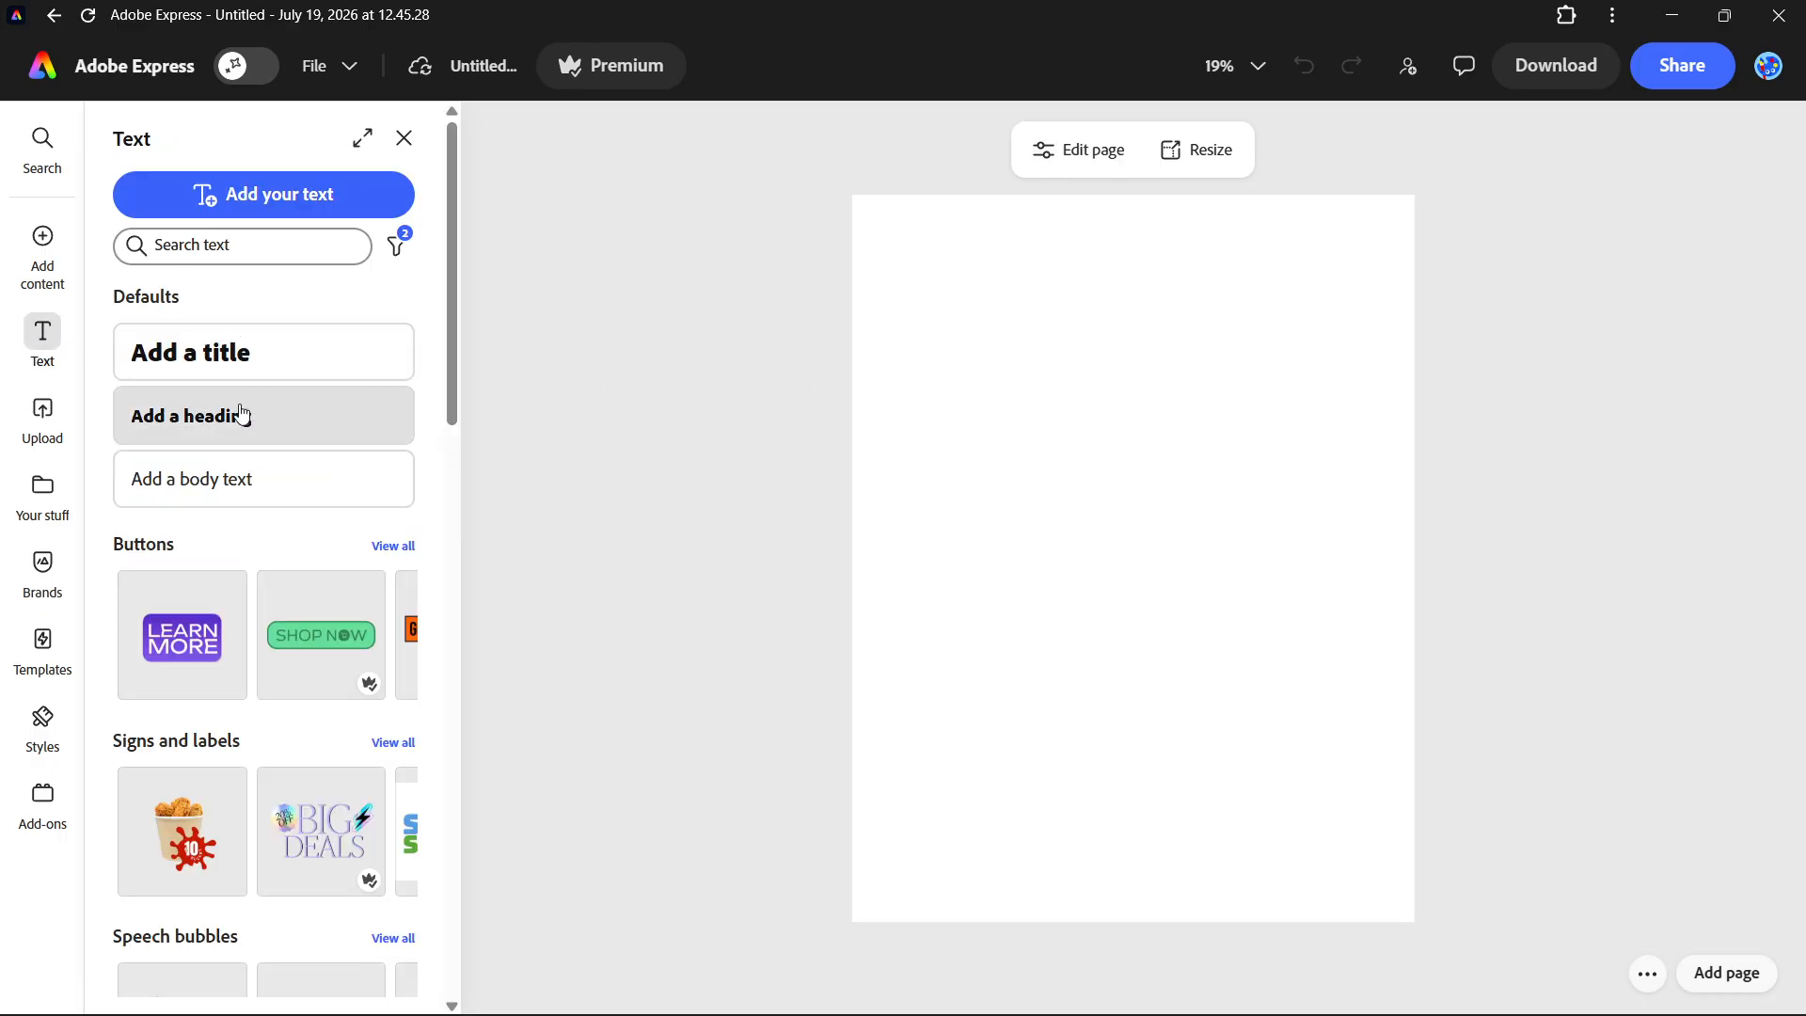
scroll(185, 460, "down", 5)
scroll(198, 526, "up", 4)
scroll(214, 582, "up", 2)
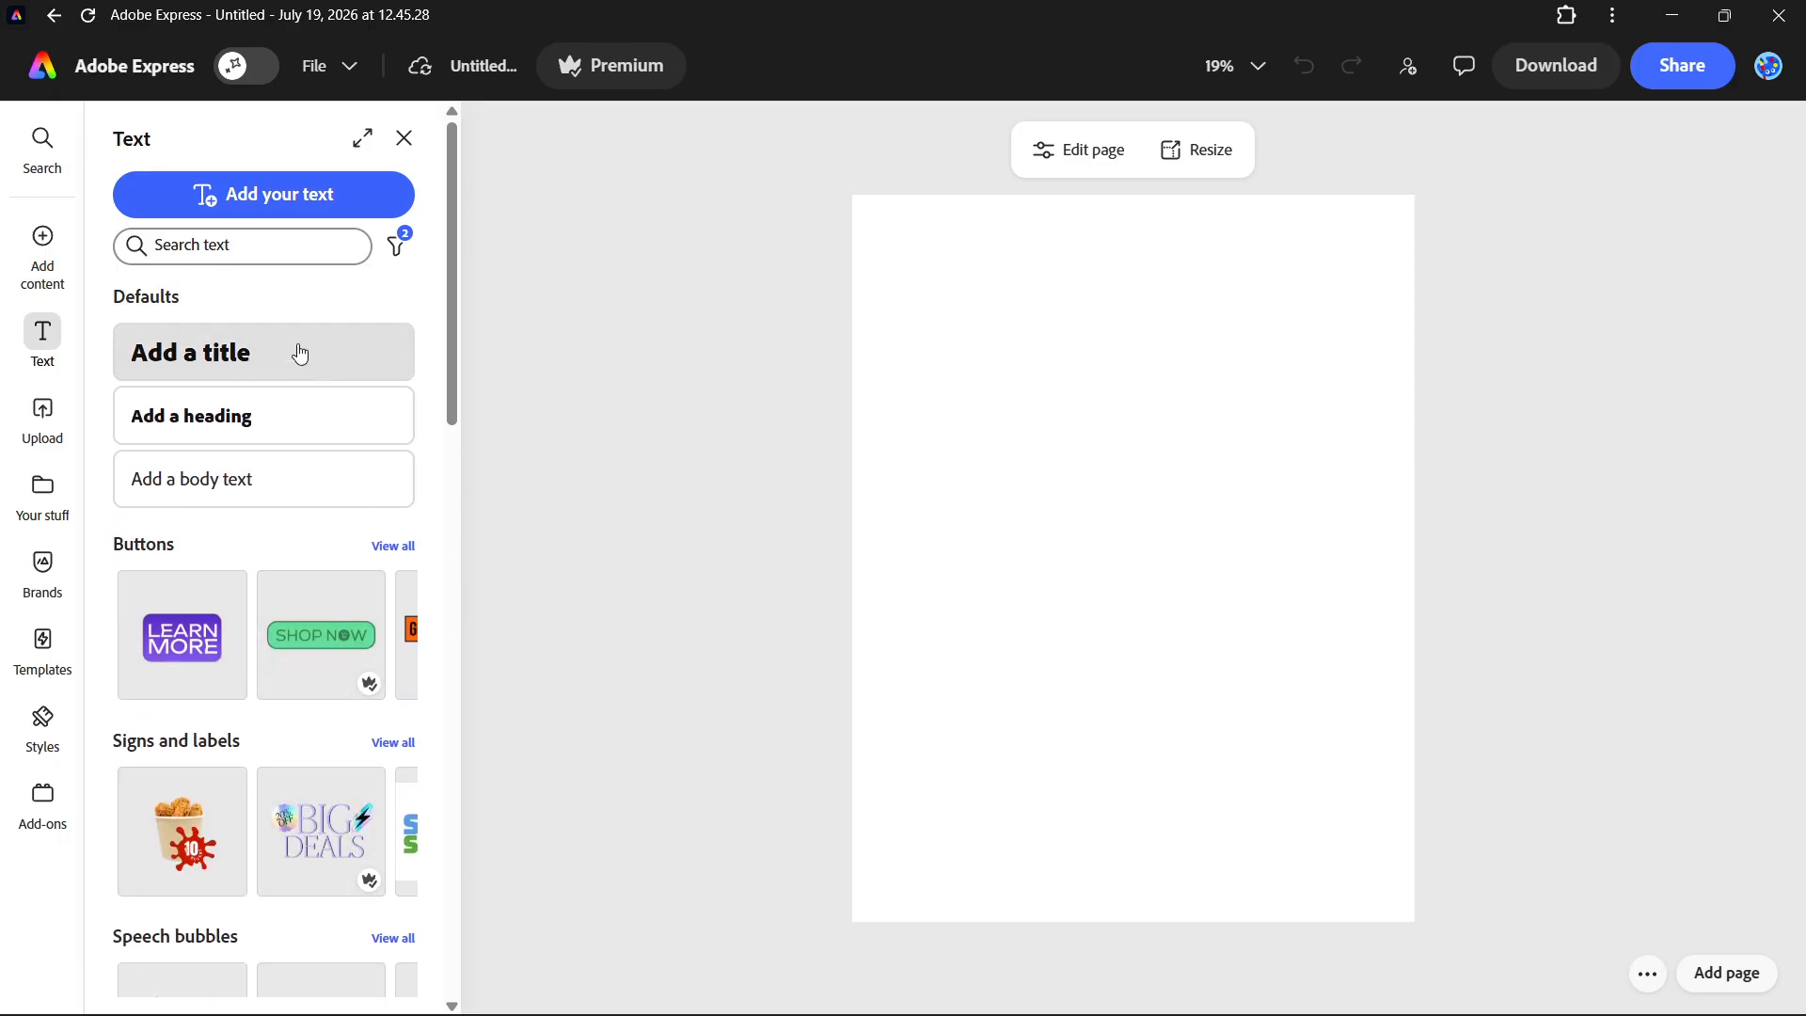
left_click(238, 379)
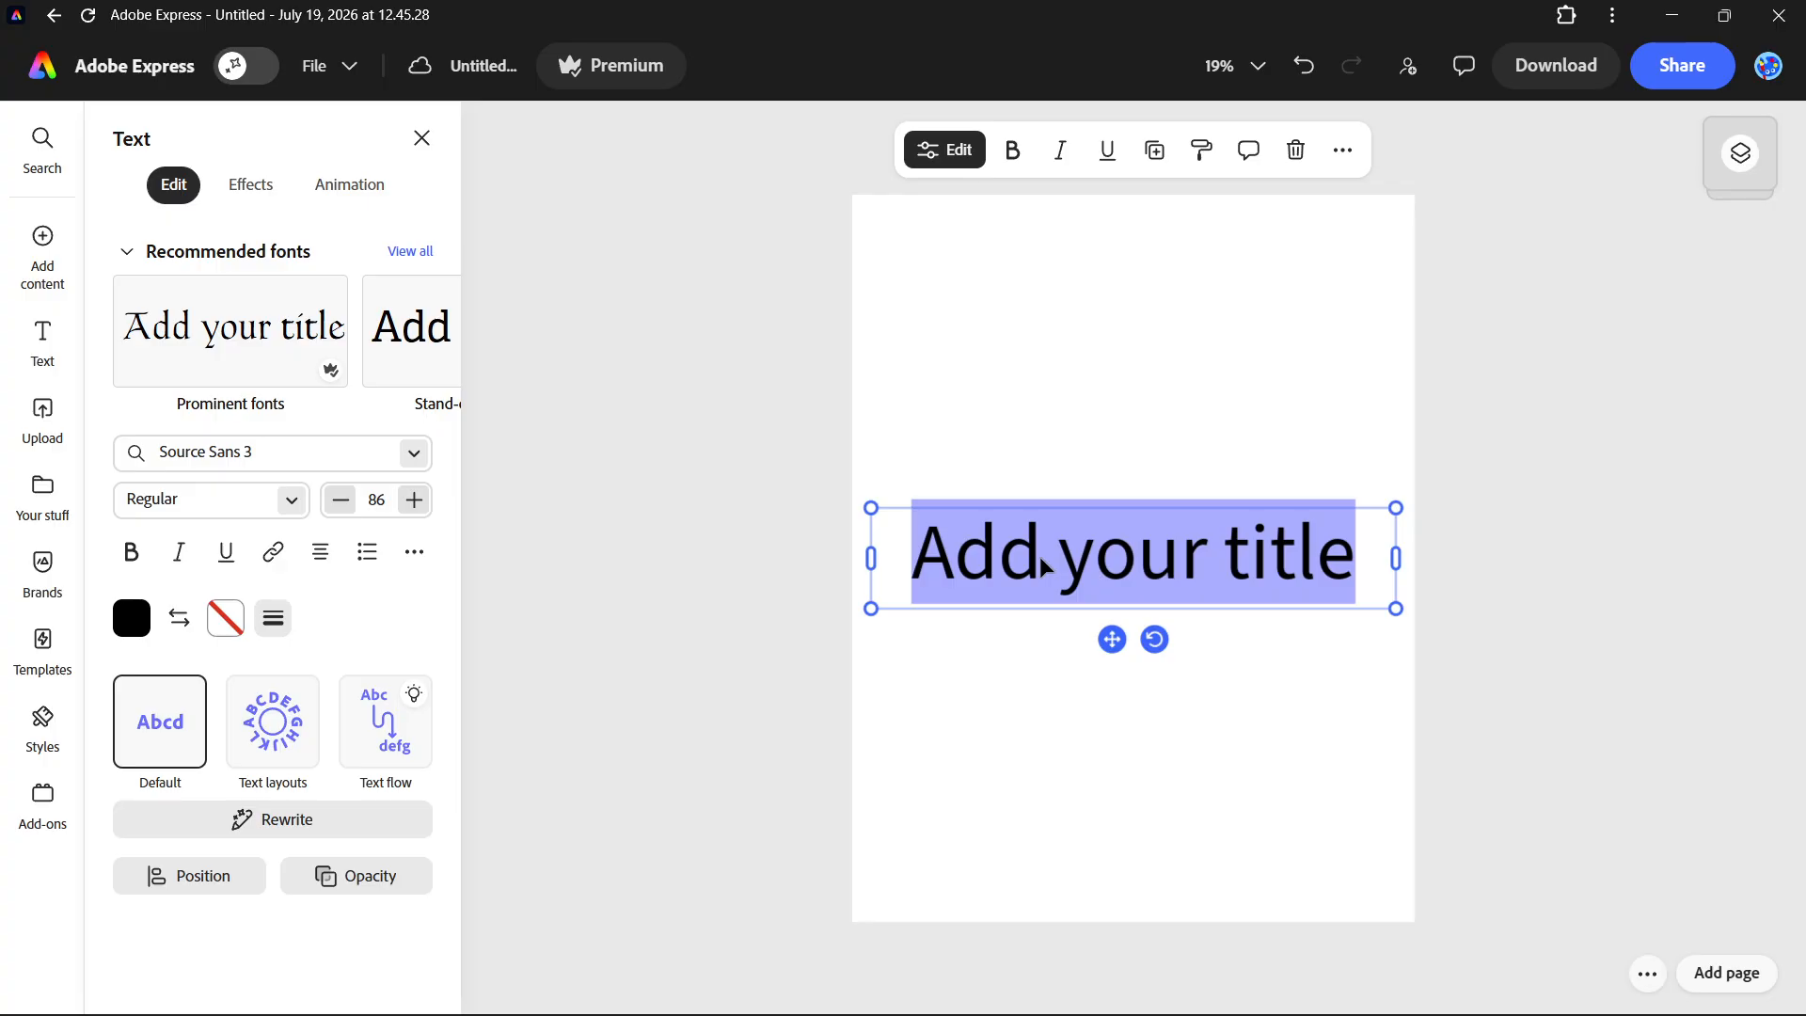
type("joi")
key("BackSpace")
key("BackSpace")
type("J")
key("BackSpace")
key("BackSpace")
type("Join us...")
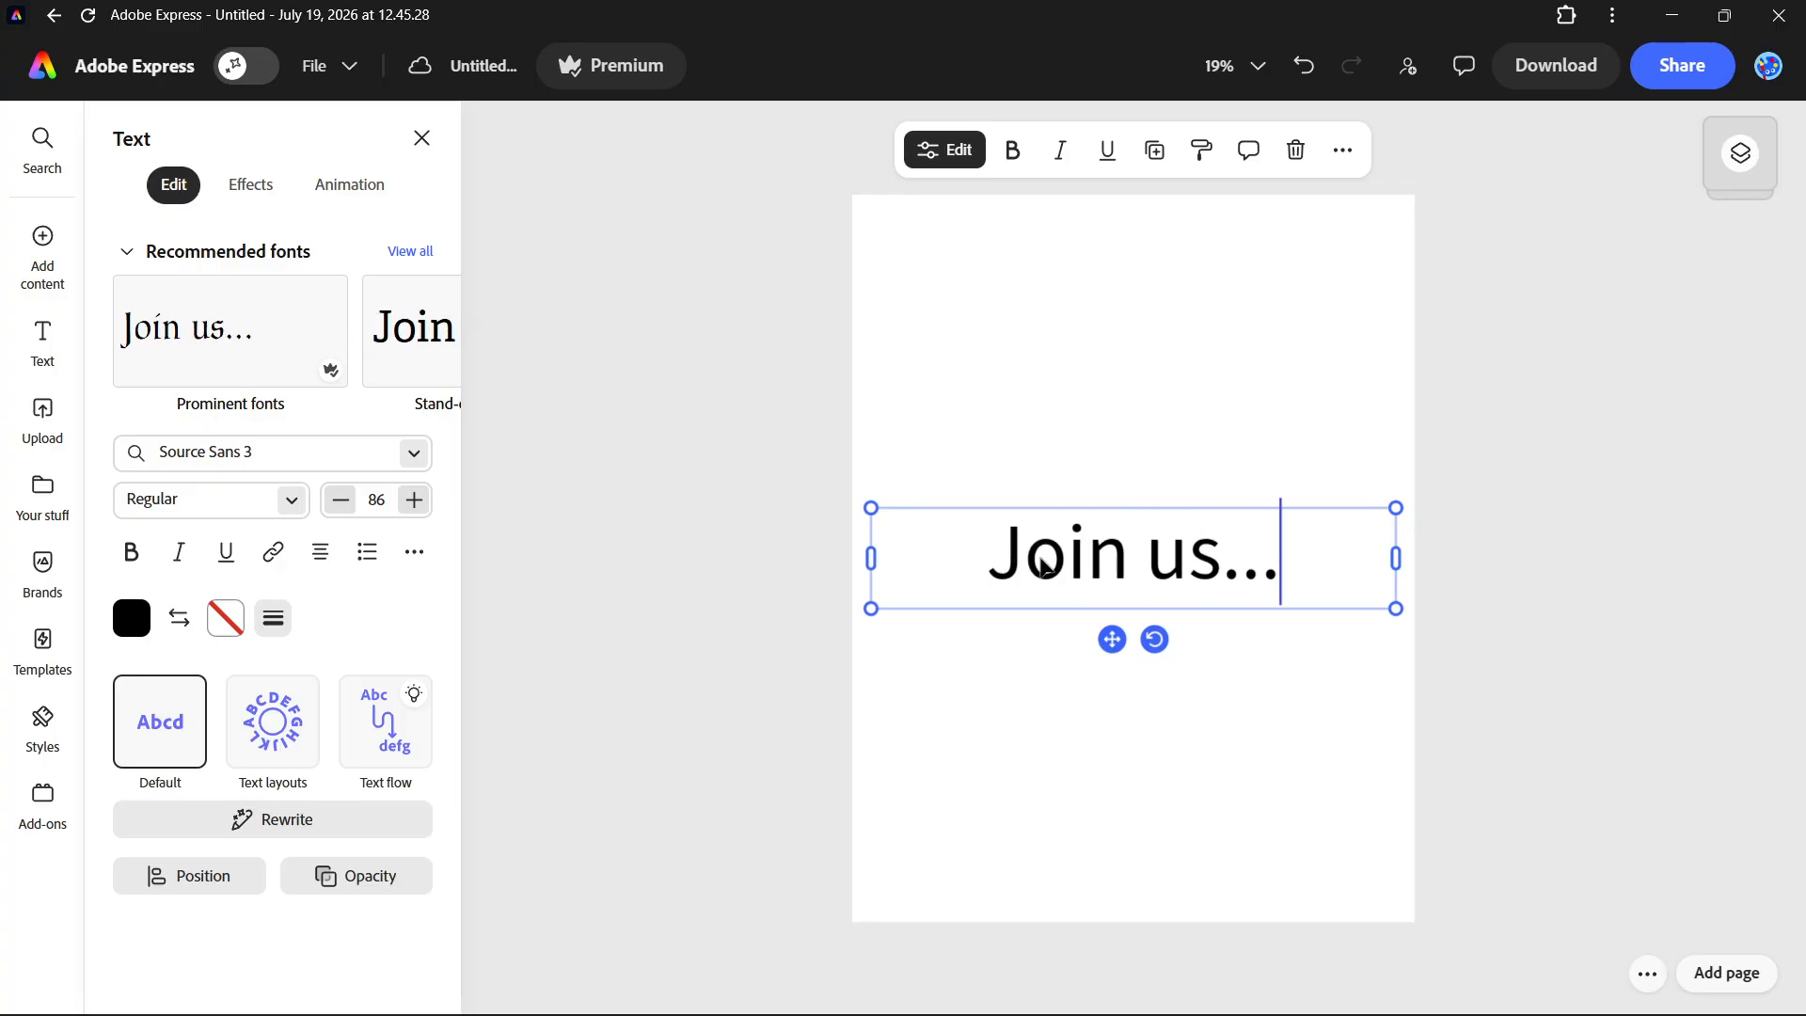
key("Escape")
left_click_drag(1235, 562, 1225, 318)
- Add a second default title reading "AT THE GRAND OPENING" directly below "Join us..."
mouse_move(39, 273)
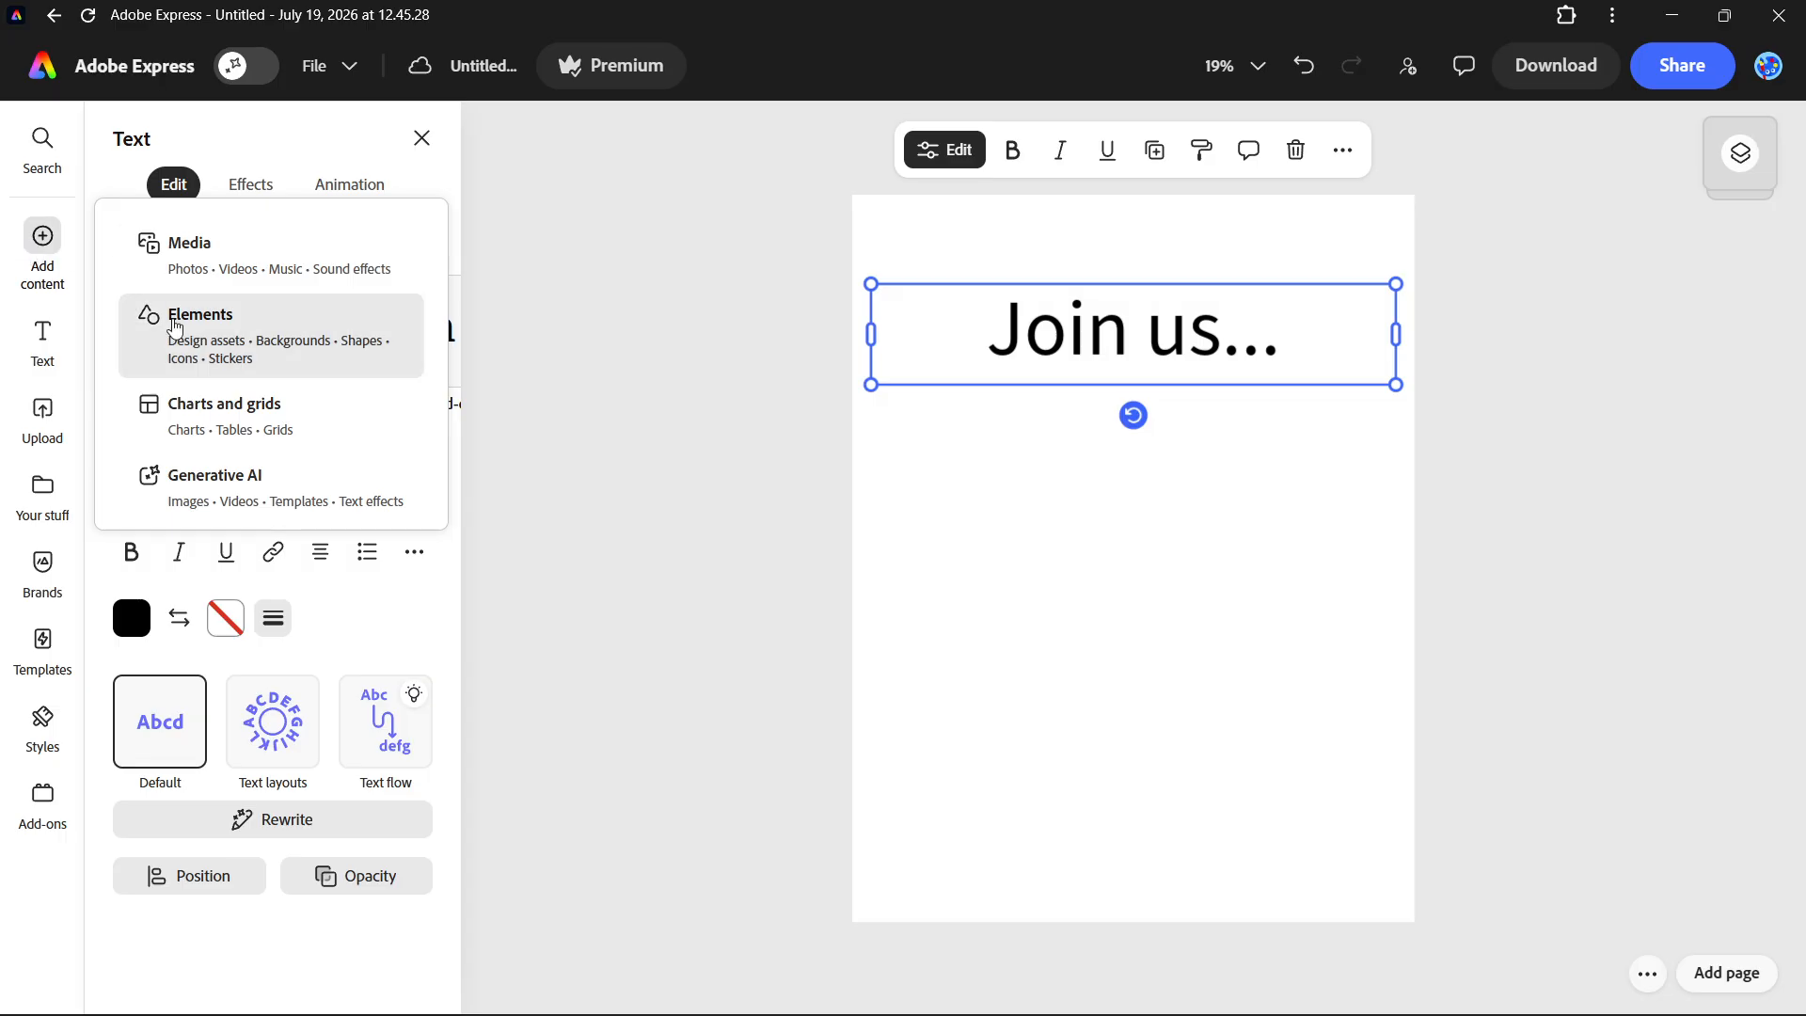
left_click(45, 346)
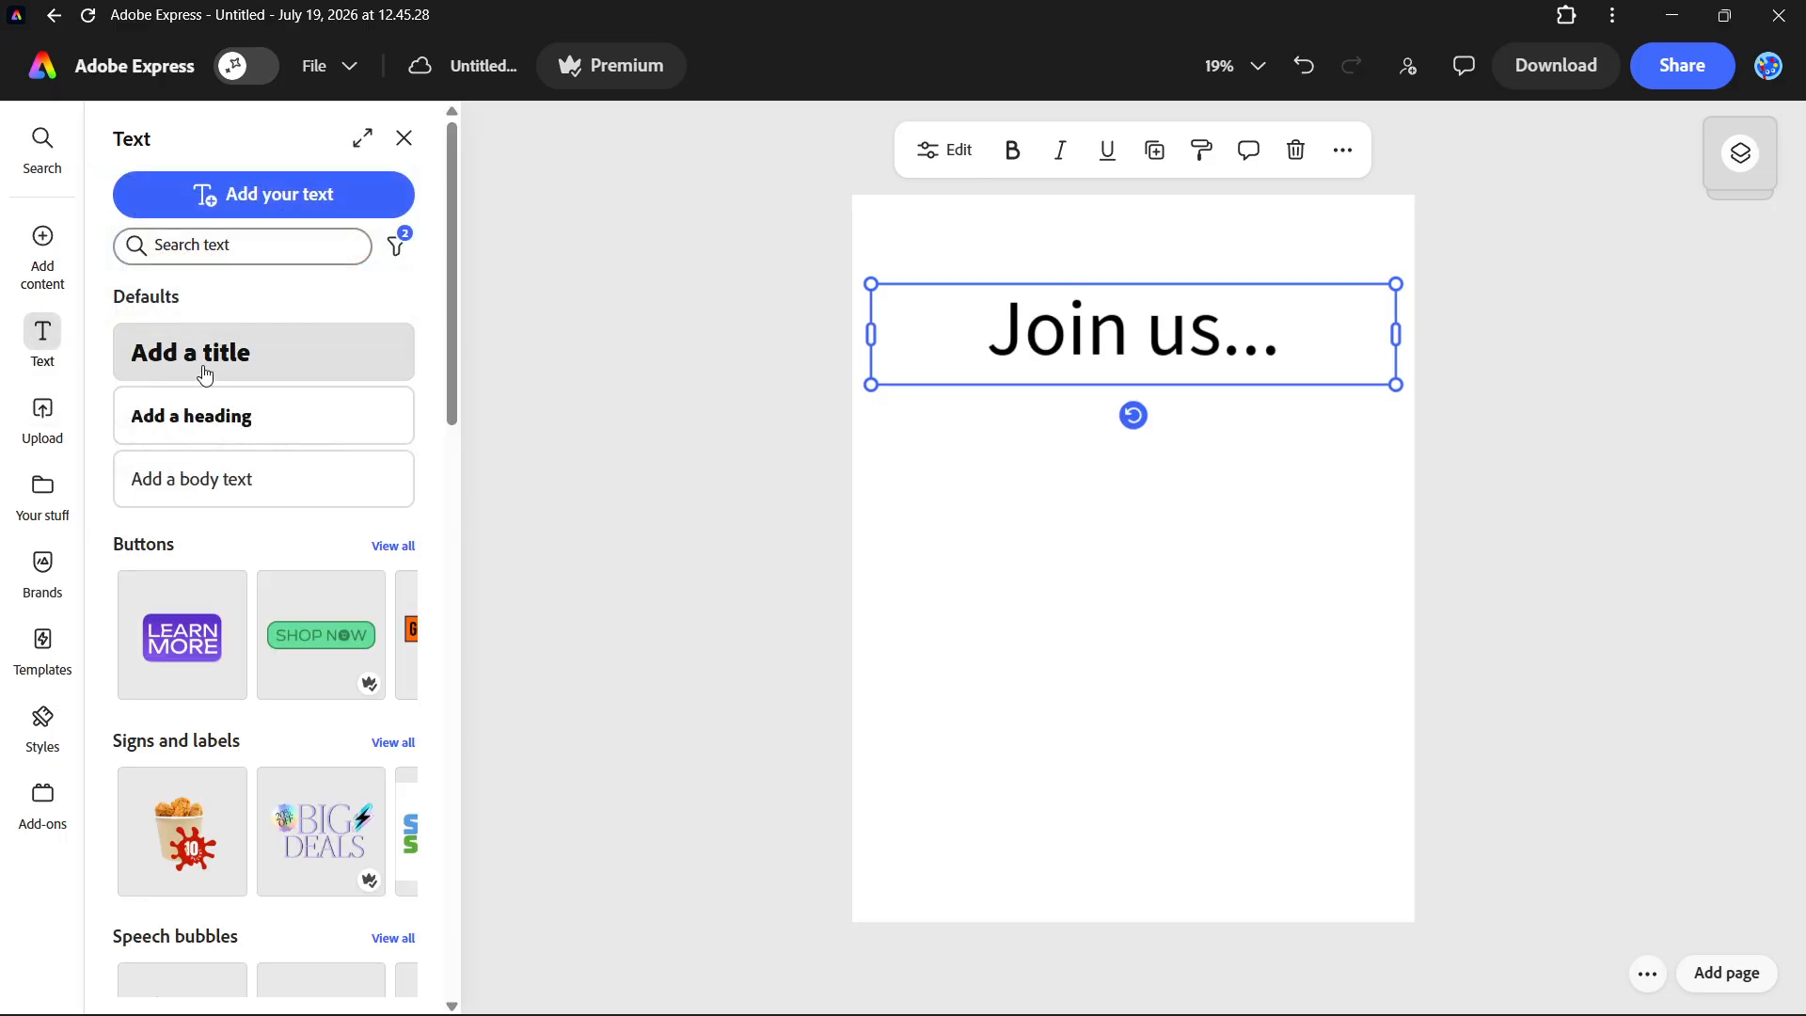
left_click(202, 370)
type("AT THE GRNAD")
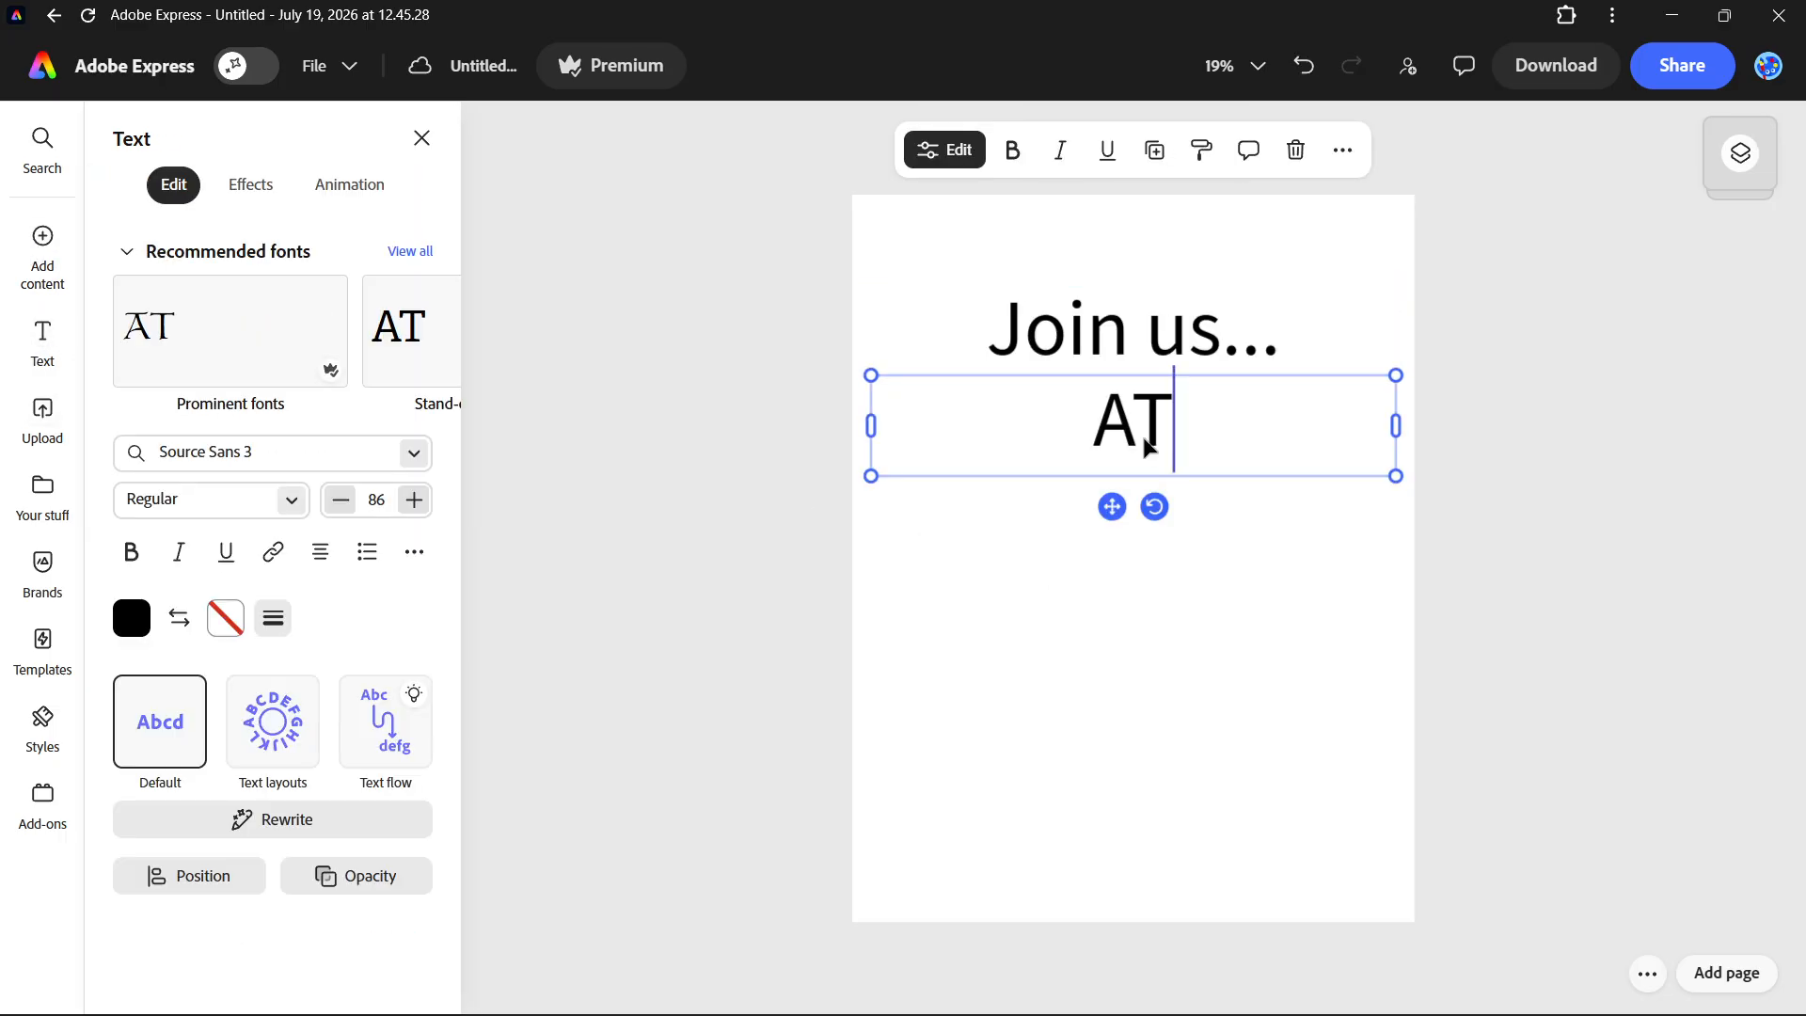
key("BackSpace")
key("BackSpace")
key("BackSpace")
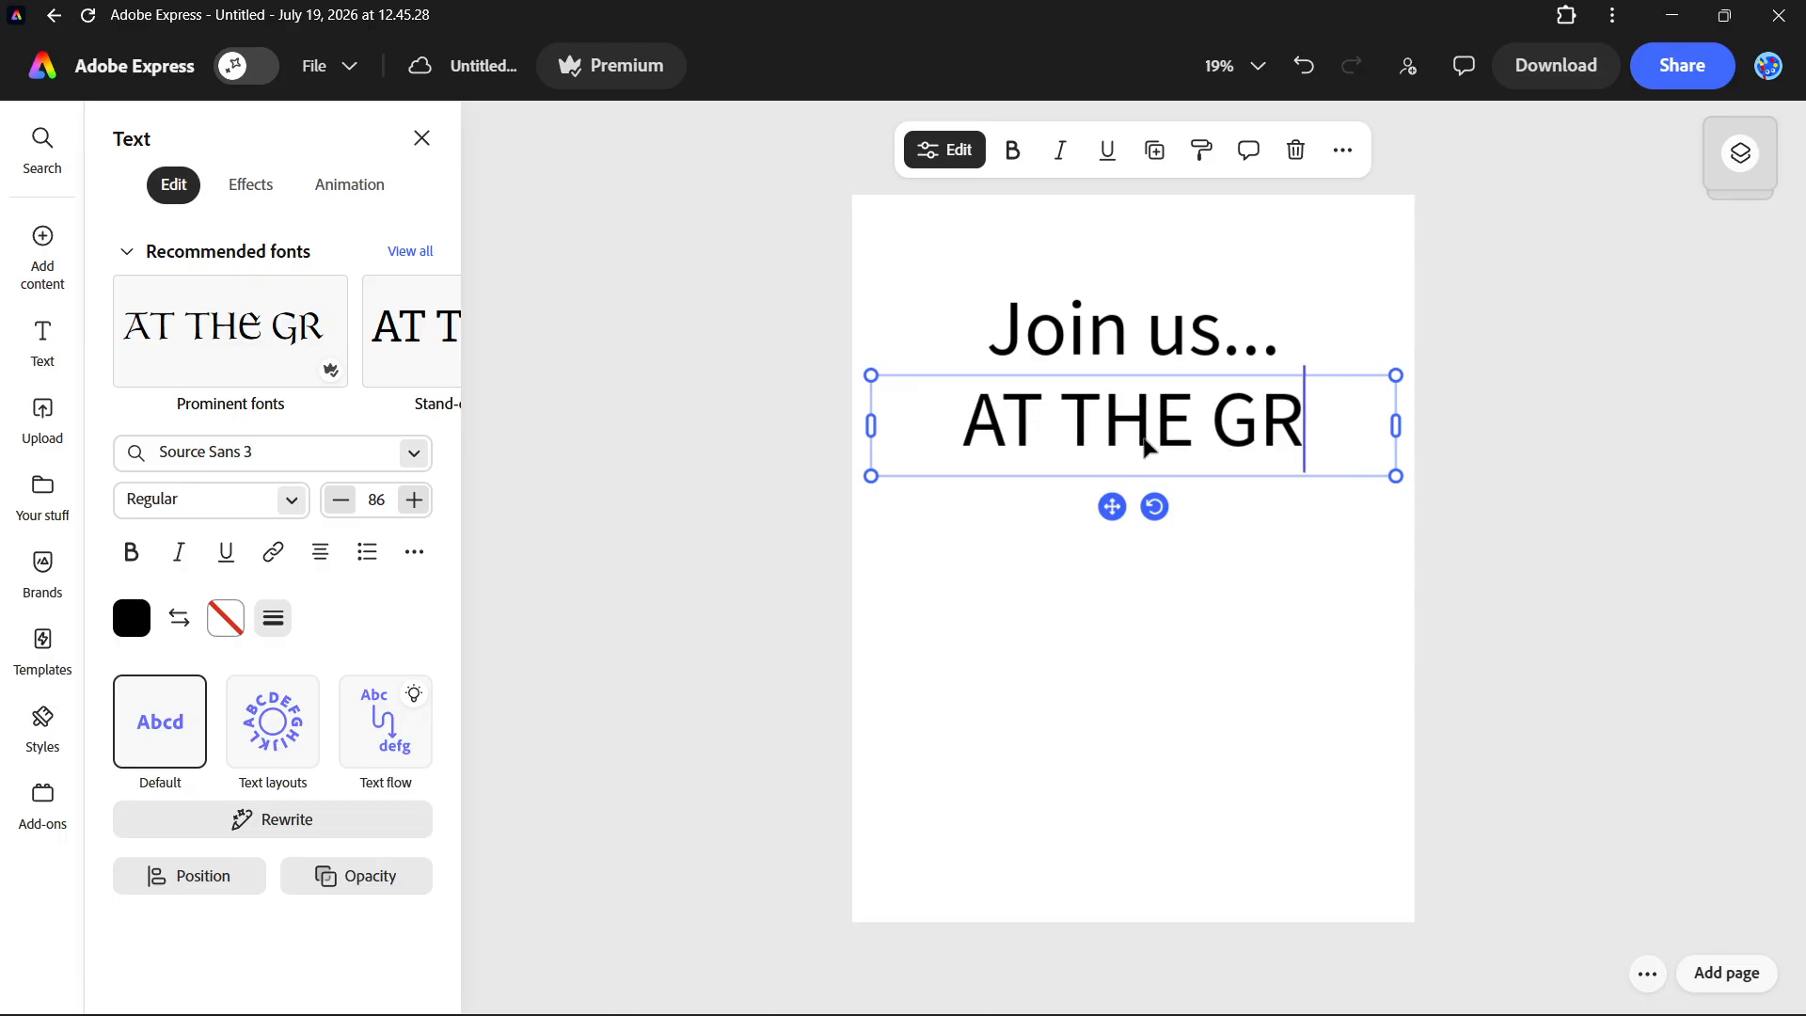
type("AND OPENING")
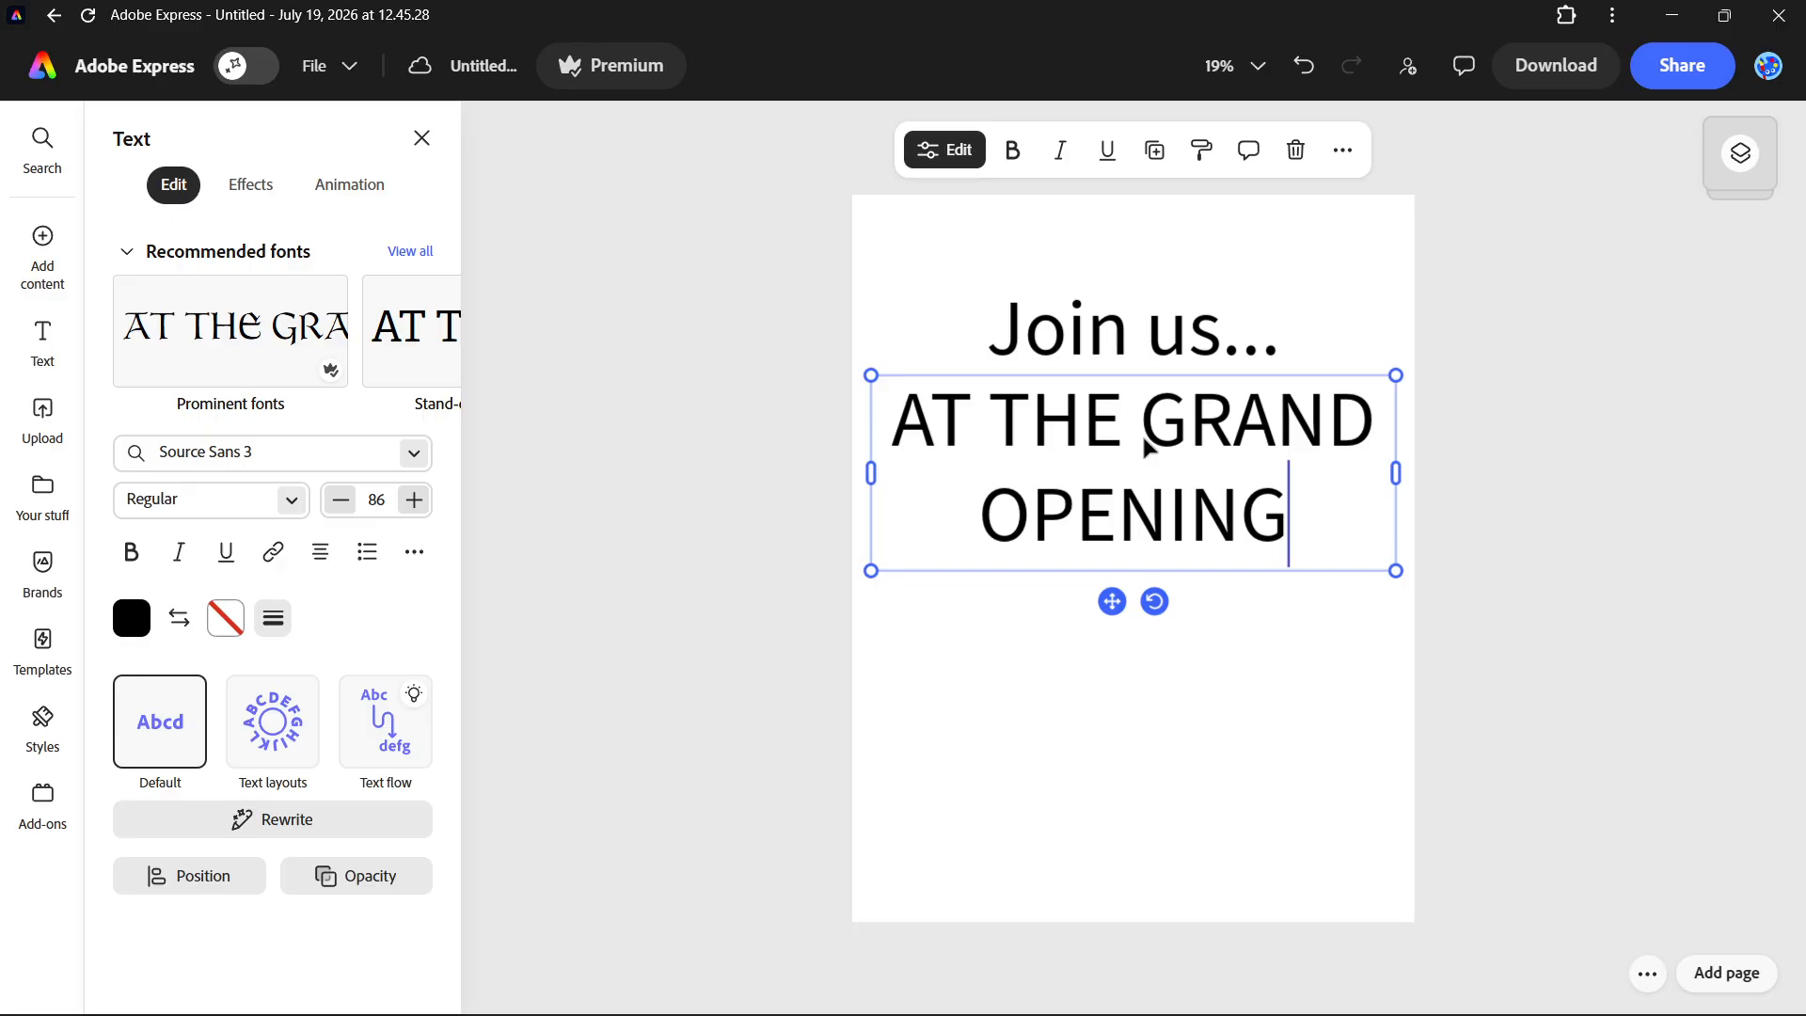
left_click(1513, 466)
left_click(1245, 434)
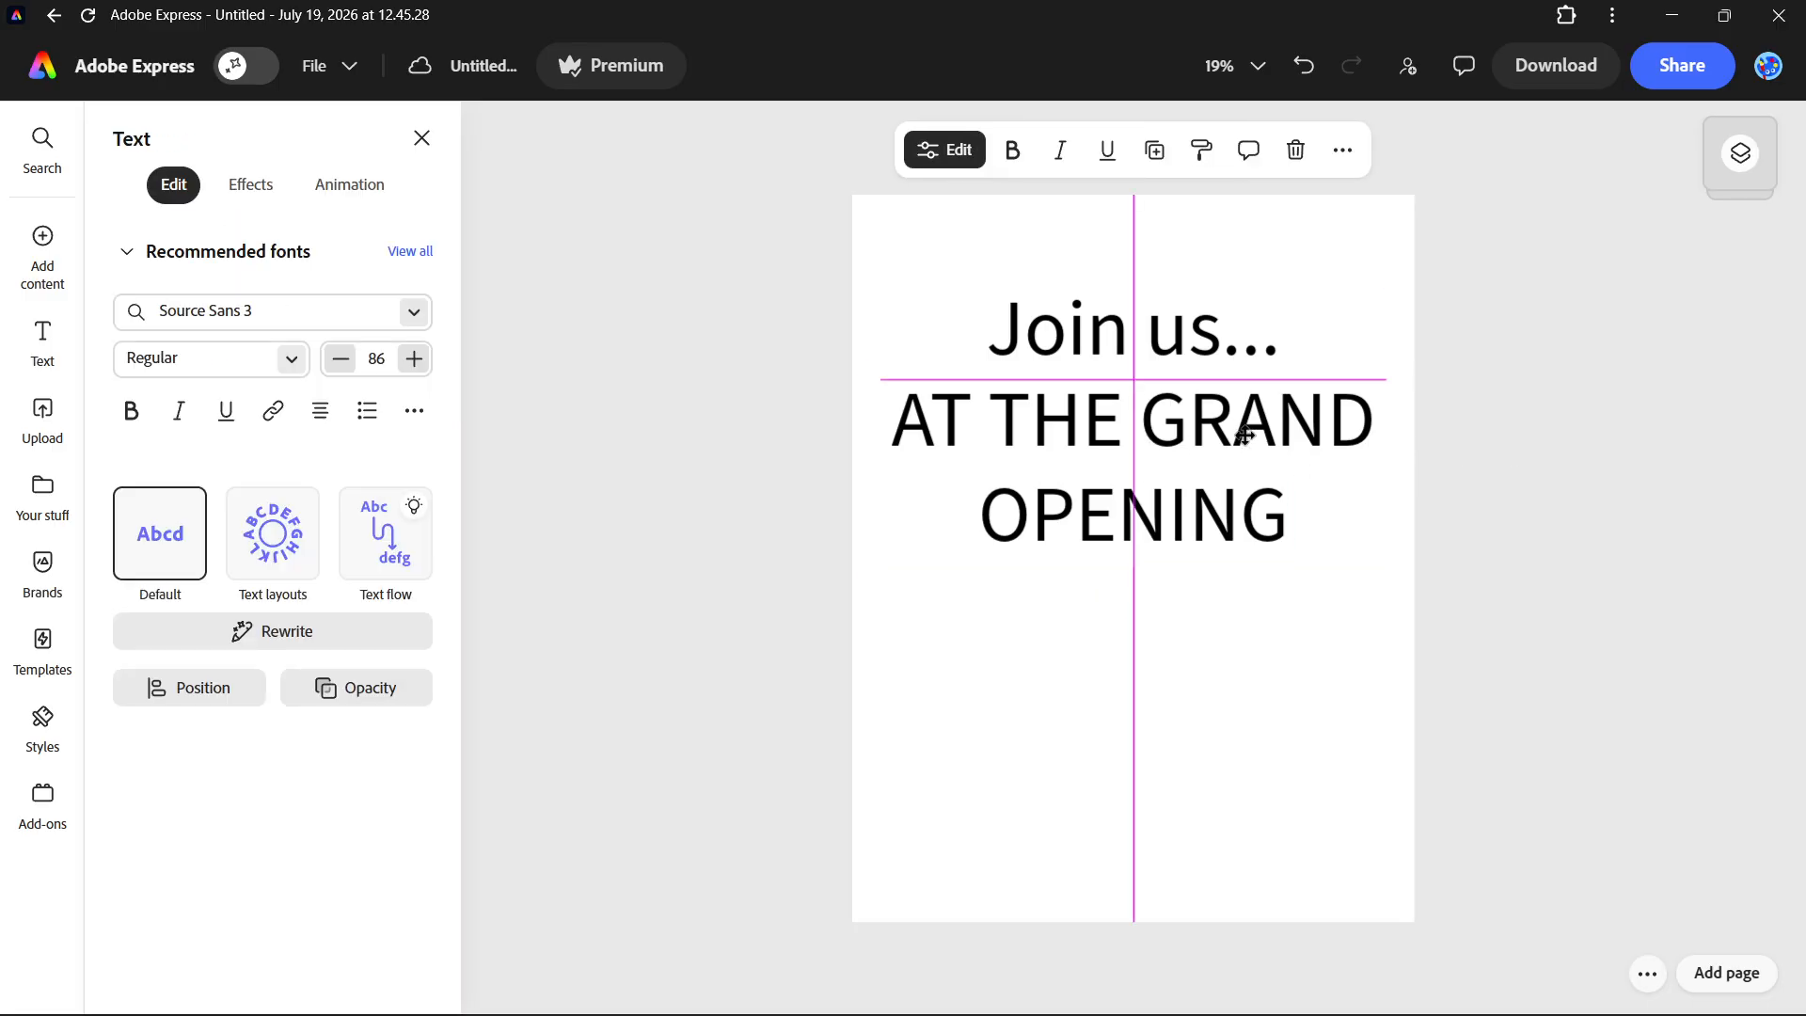
left_click(1257, 610)
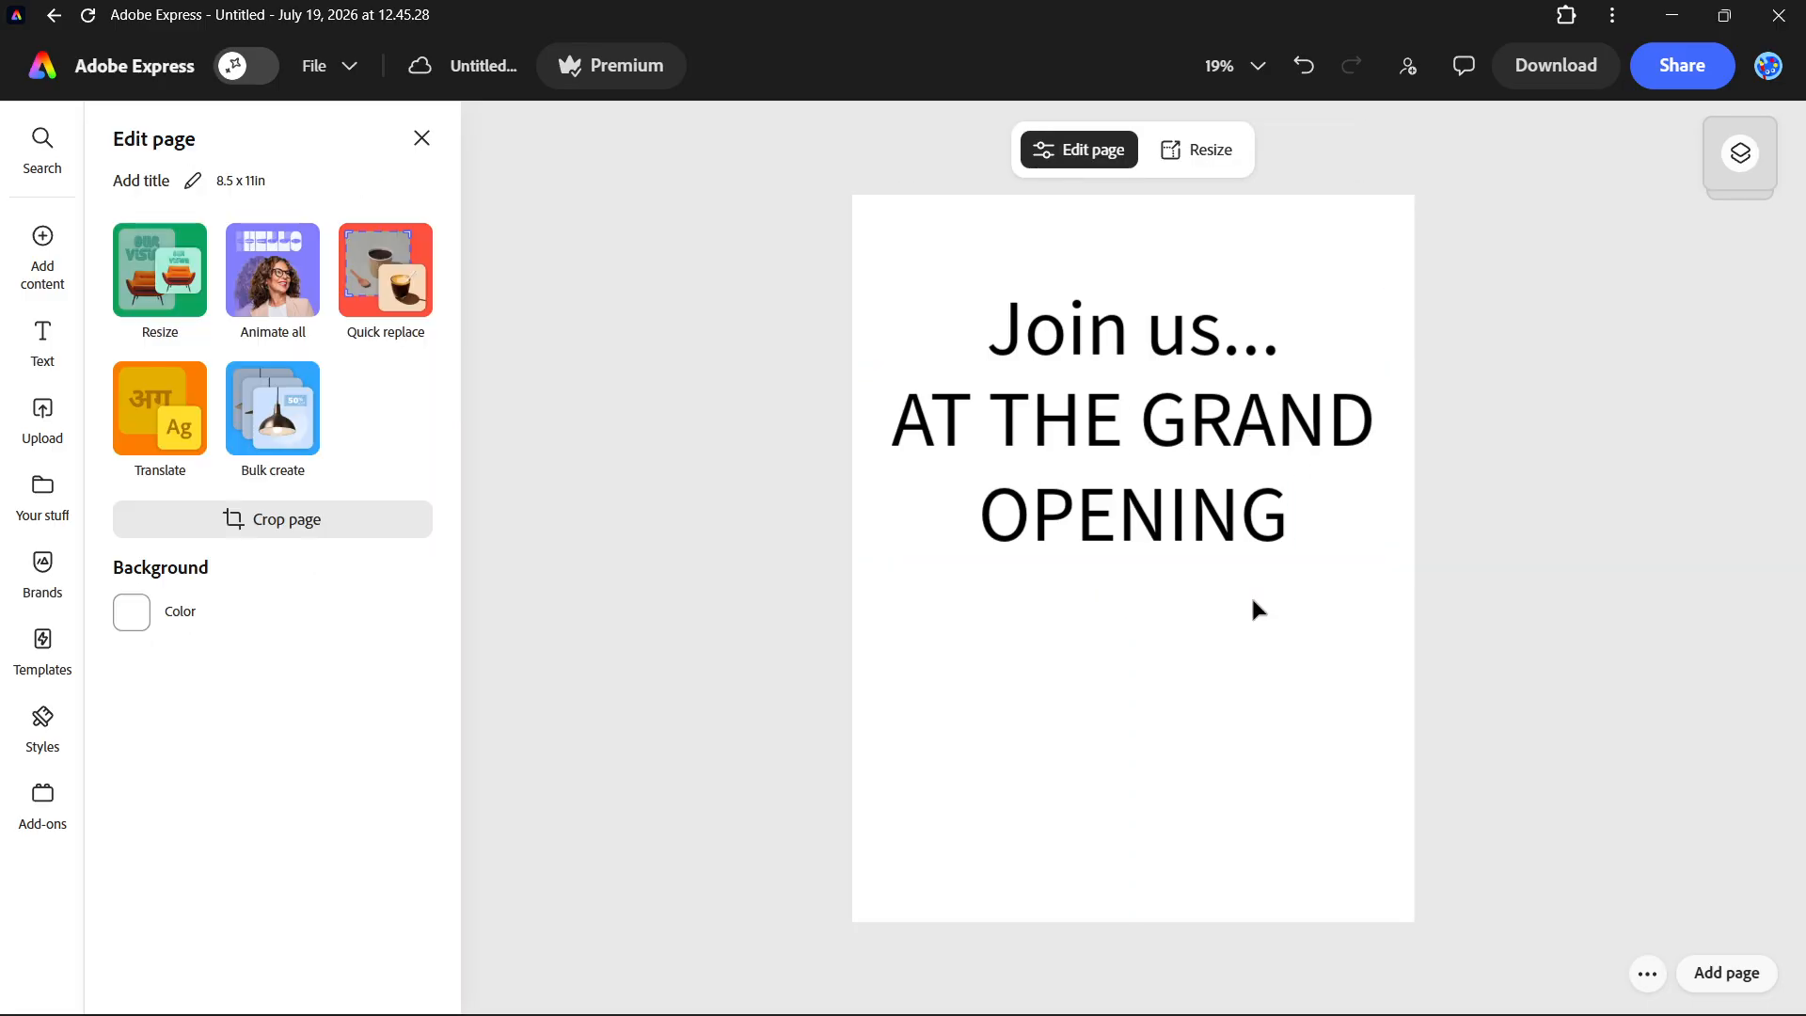
- Add a third default title below the grand opening heading and replace its text with "On August 2nd"
left_click(42, 337)
left_click(196, 367)
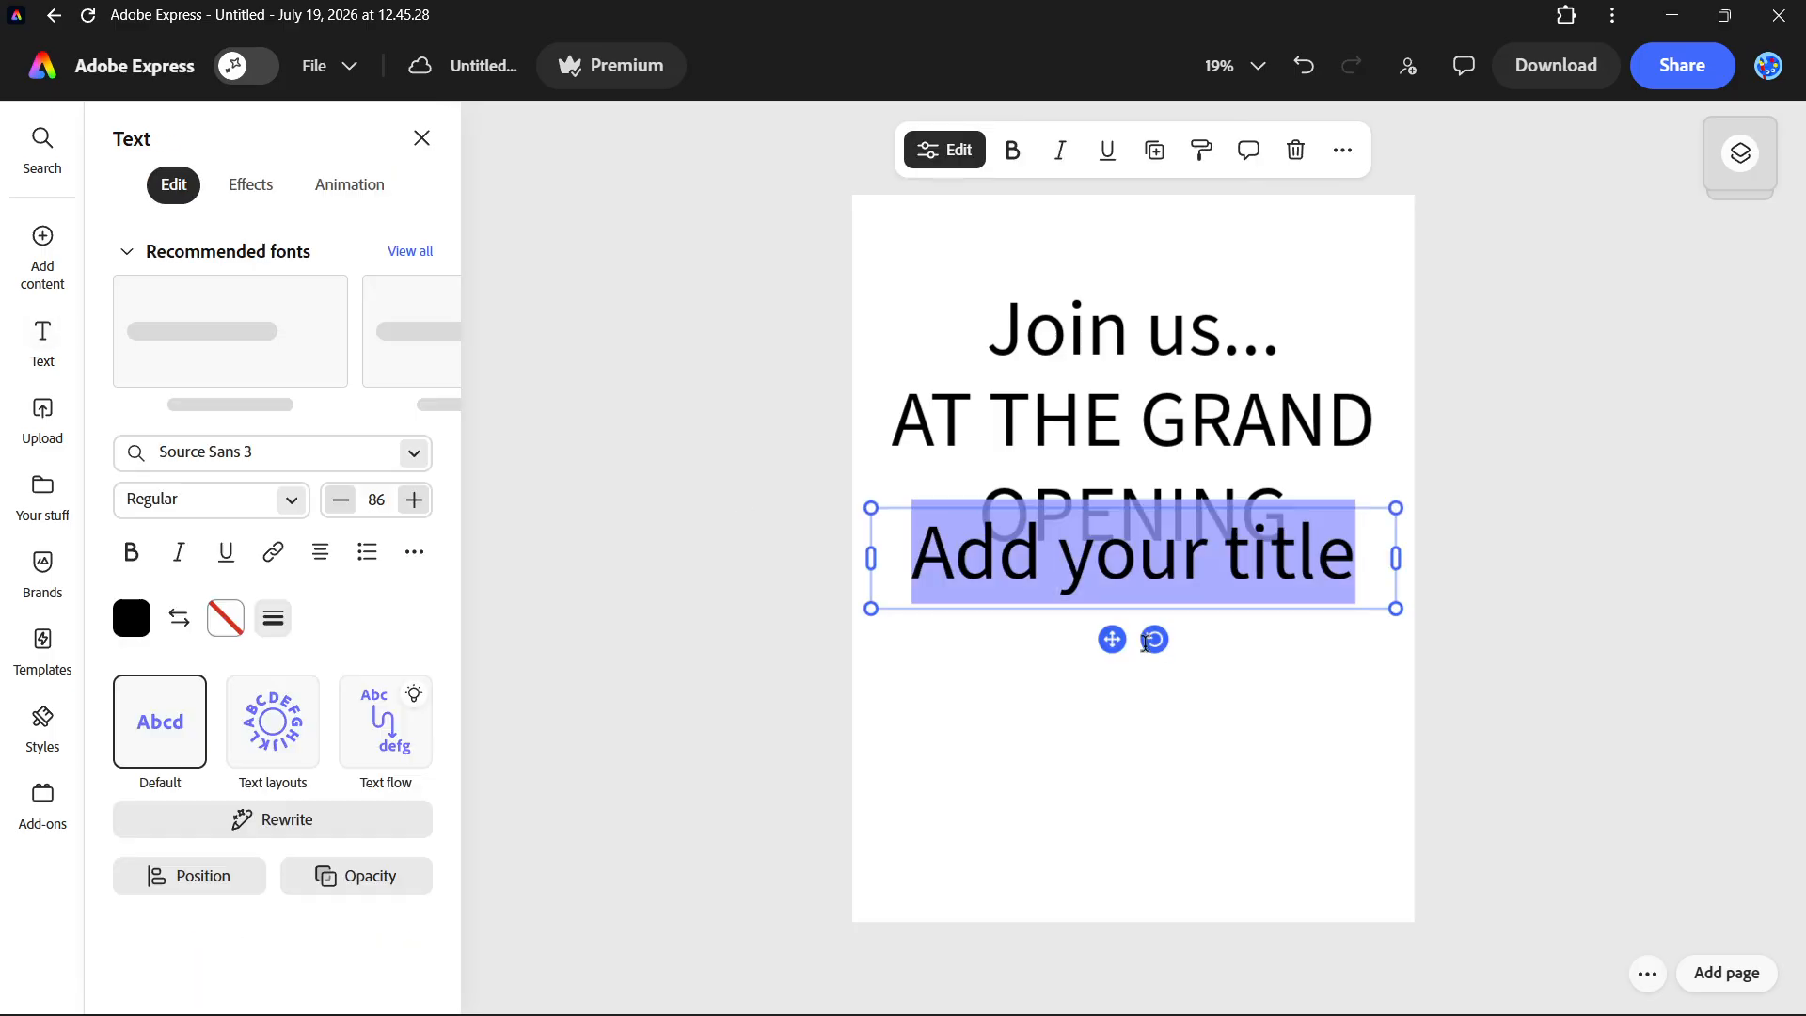
left_click_drag(1306, 597, 1290, 632)
triple_click(1291, 632)
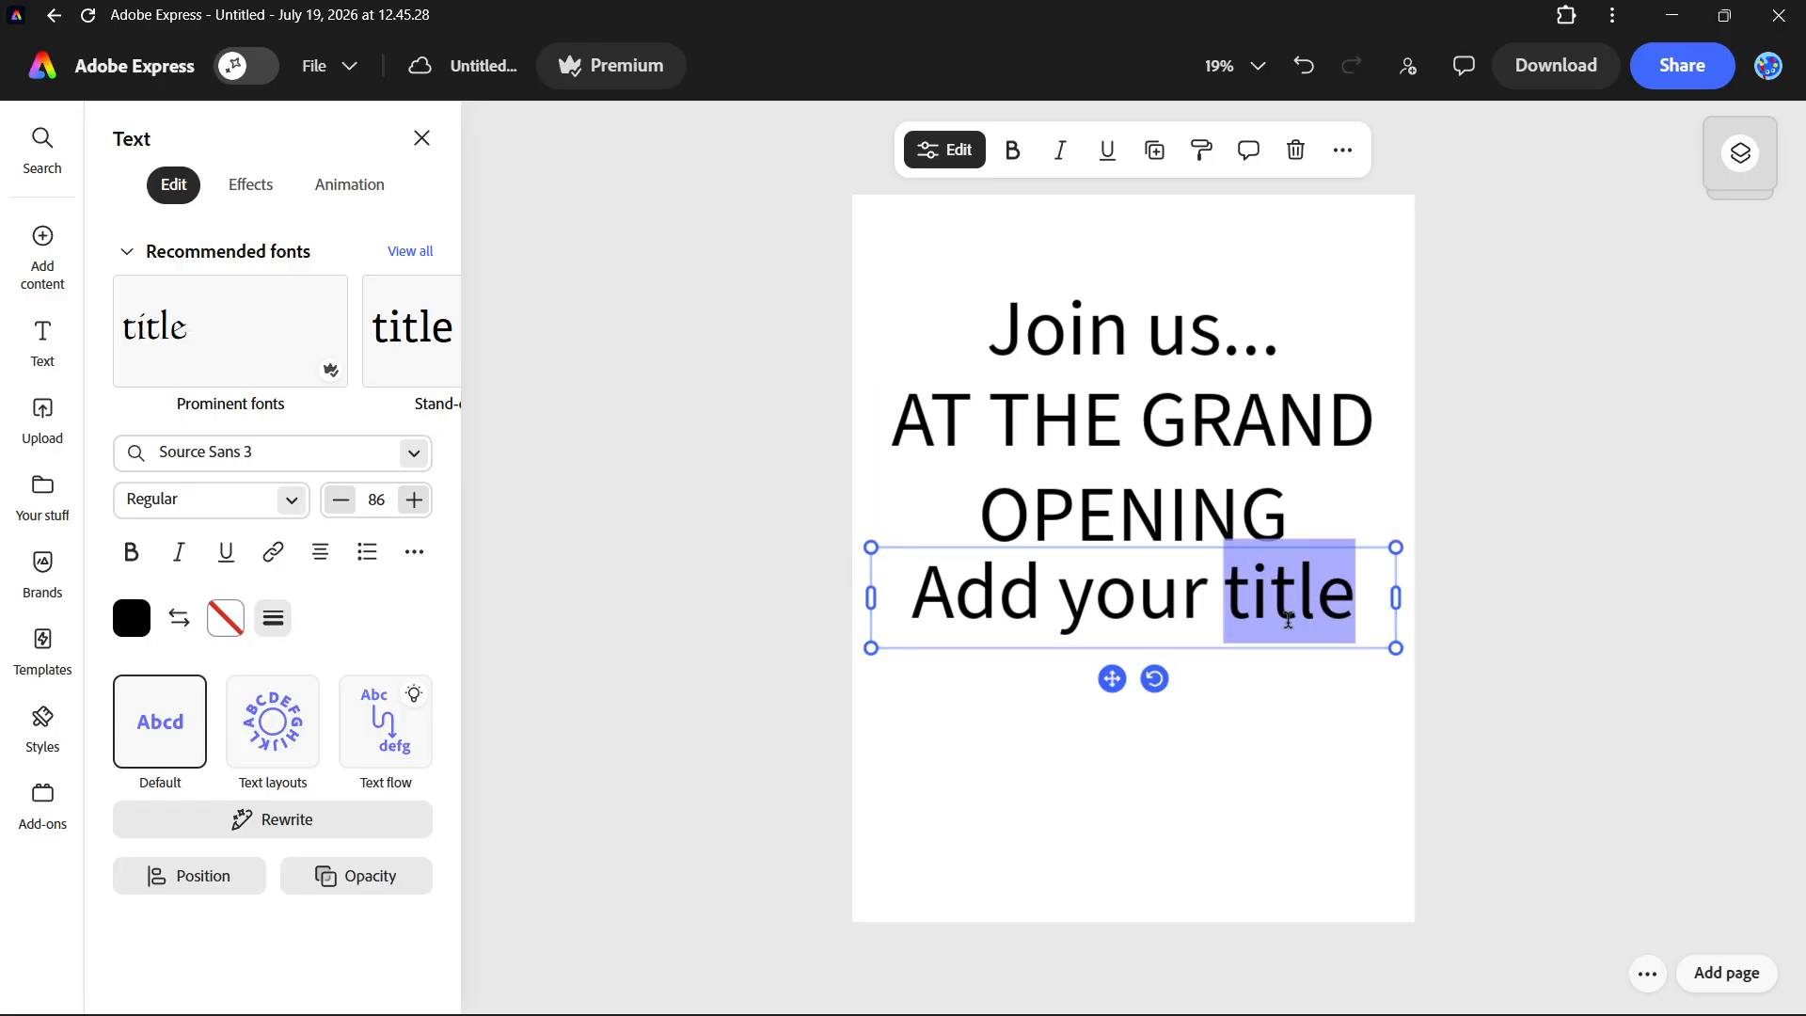
type("On August 2nd")
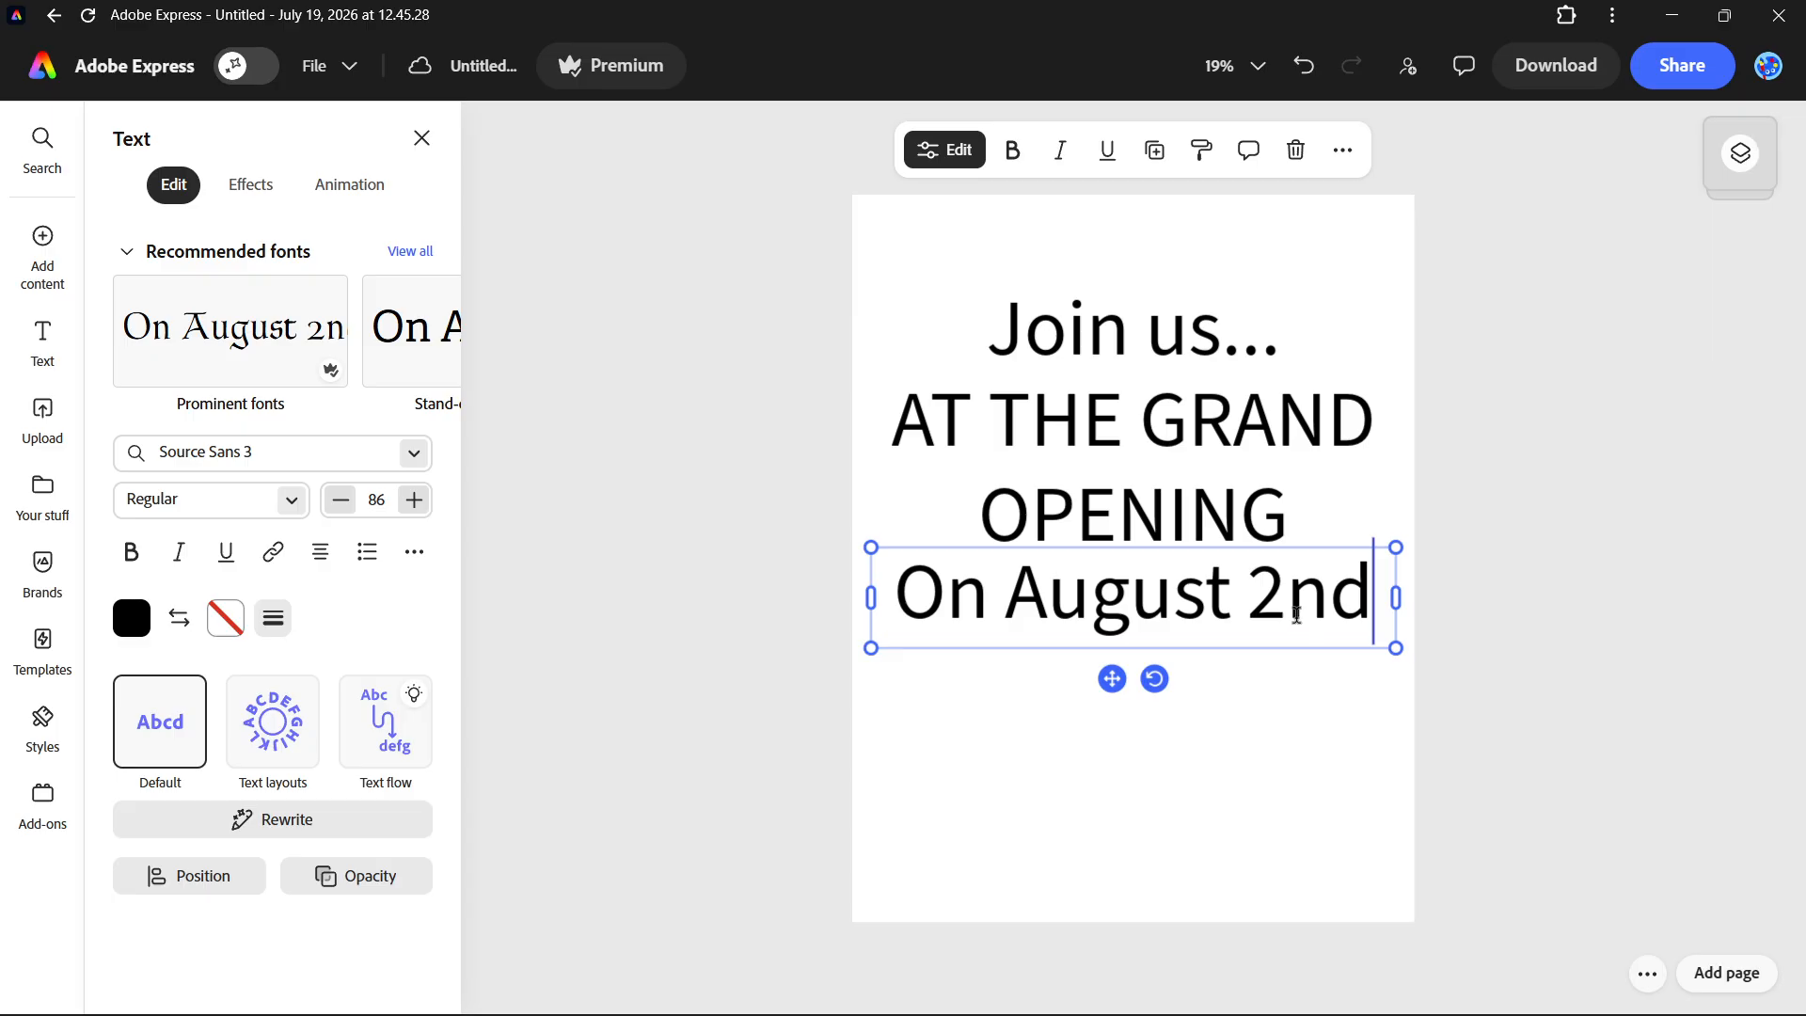
- Shrink and center the "On August 2nd" line beneath the heading, and move all three text lines down toward the page's middle
key("Escape")
left_click_drag(1395, 649, 1253, 625)
left_click_drag(1134, 591, 1194, 597)
left_click_drag(1318, 726, 1255, 395)
left_click(1133, 395)
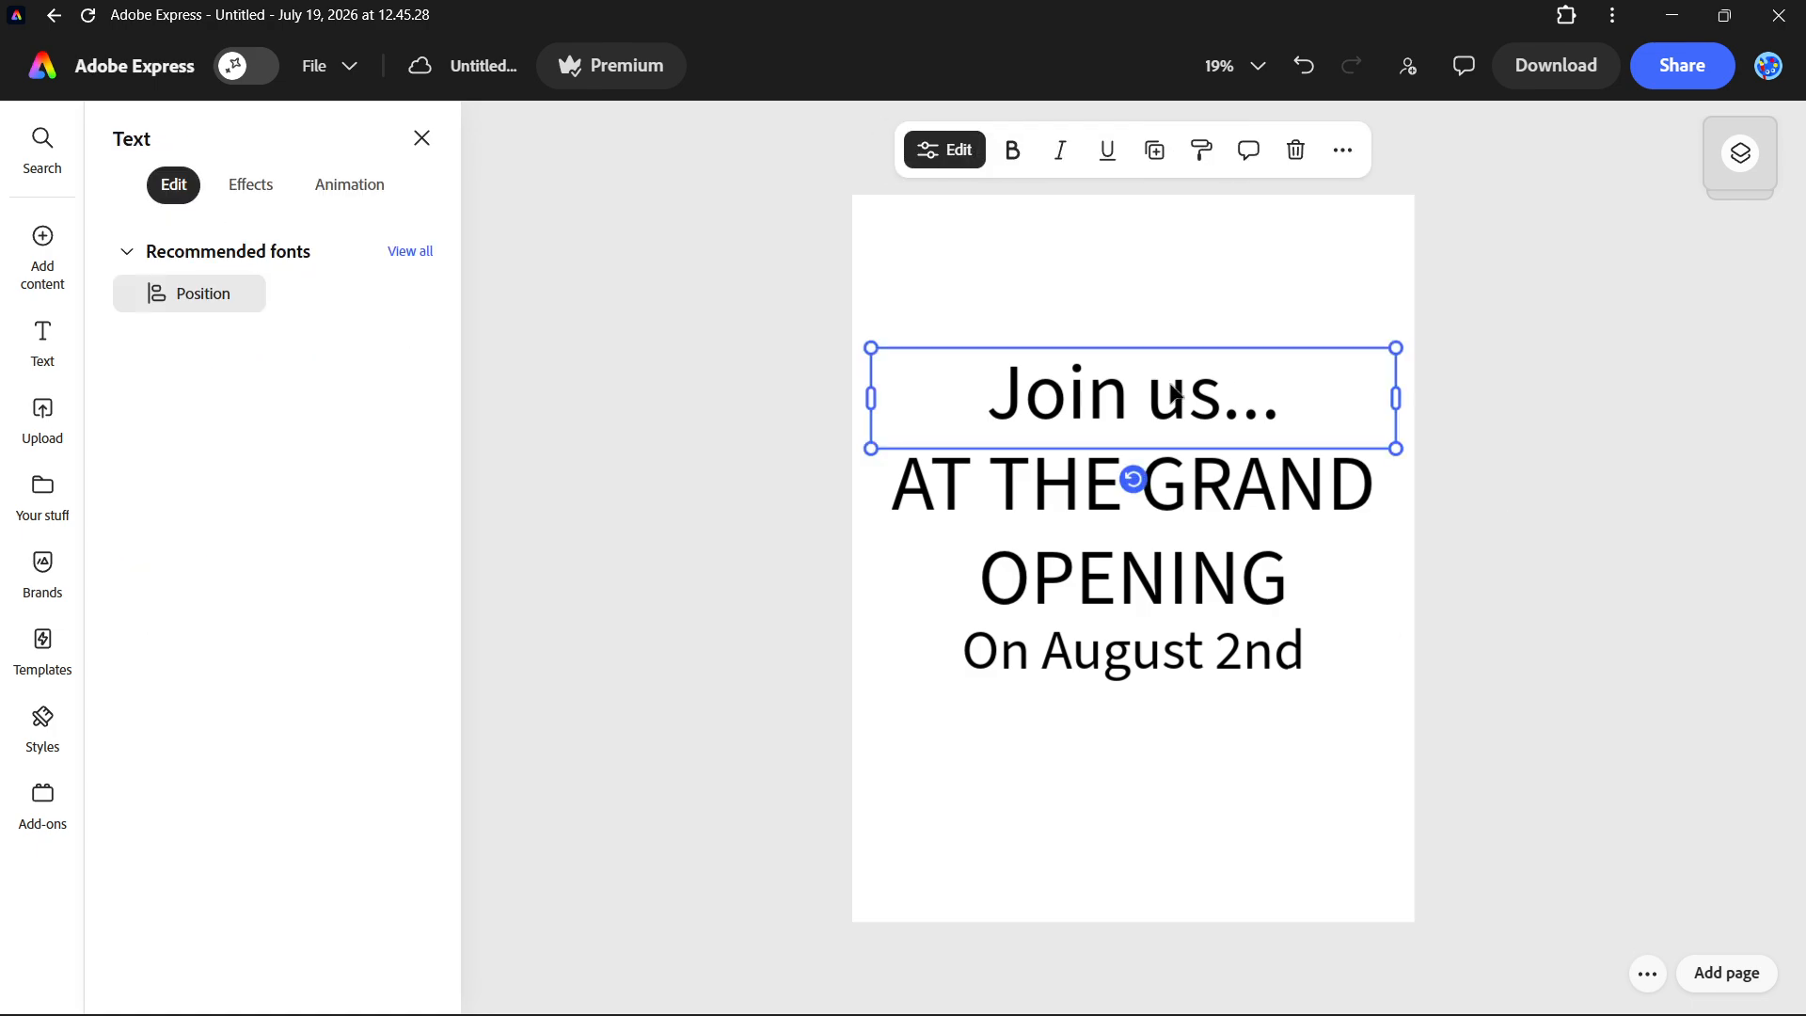
- Shrink the "Join us..." line to font size 65 and center it just above the heading
left_click_drag(1396, 348, 1275, 373)
left_click_drag(1105, 428, 1163, 424)
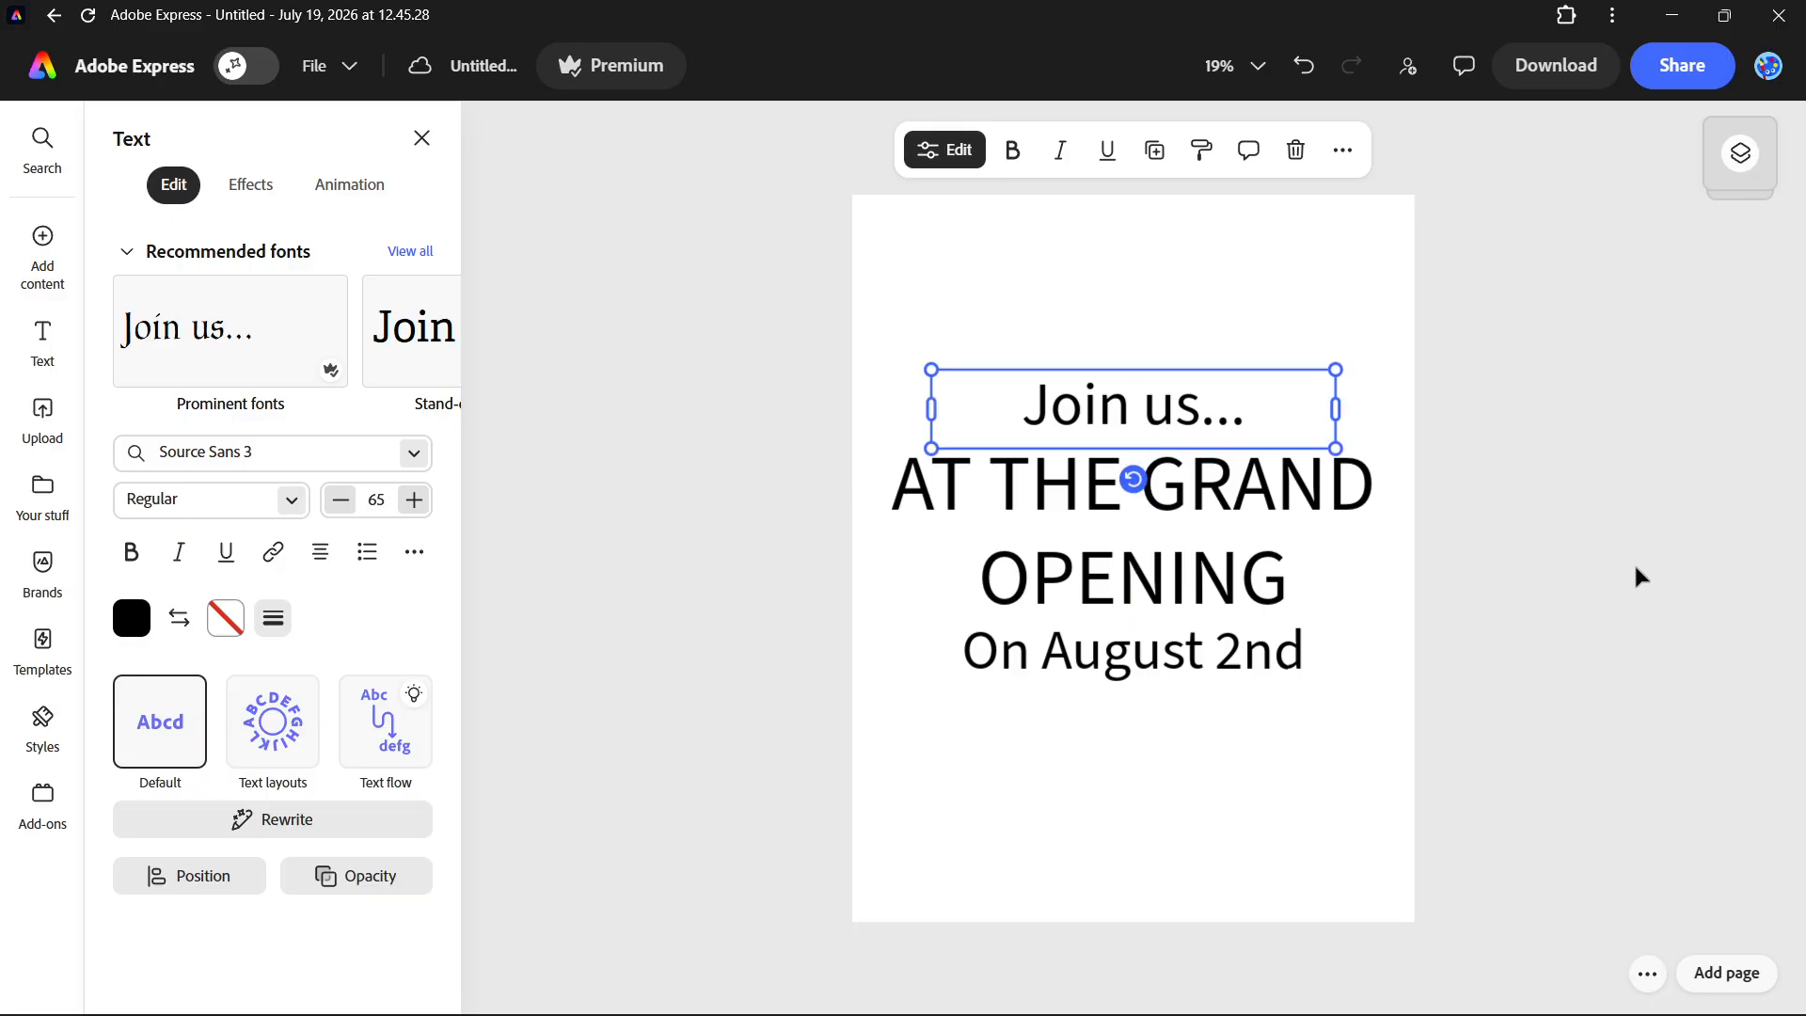
left_click(1637, 577)
- Make the "AT THE GRAND OPENING" heading bold
left_click(1256, 484)
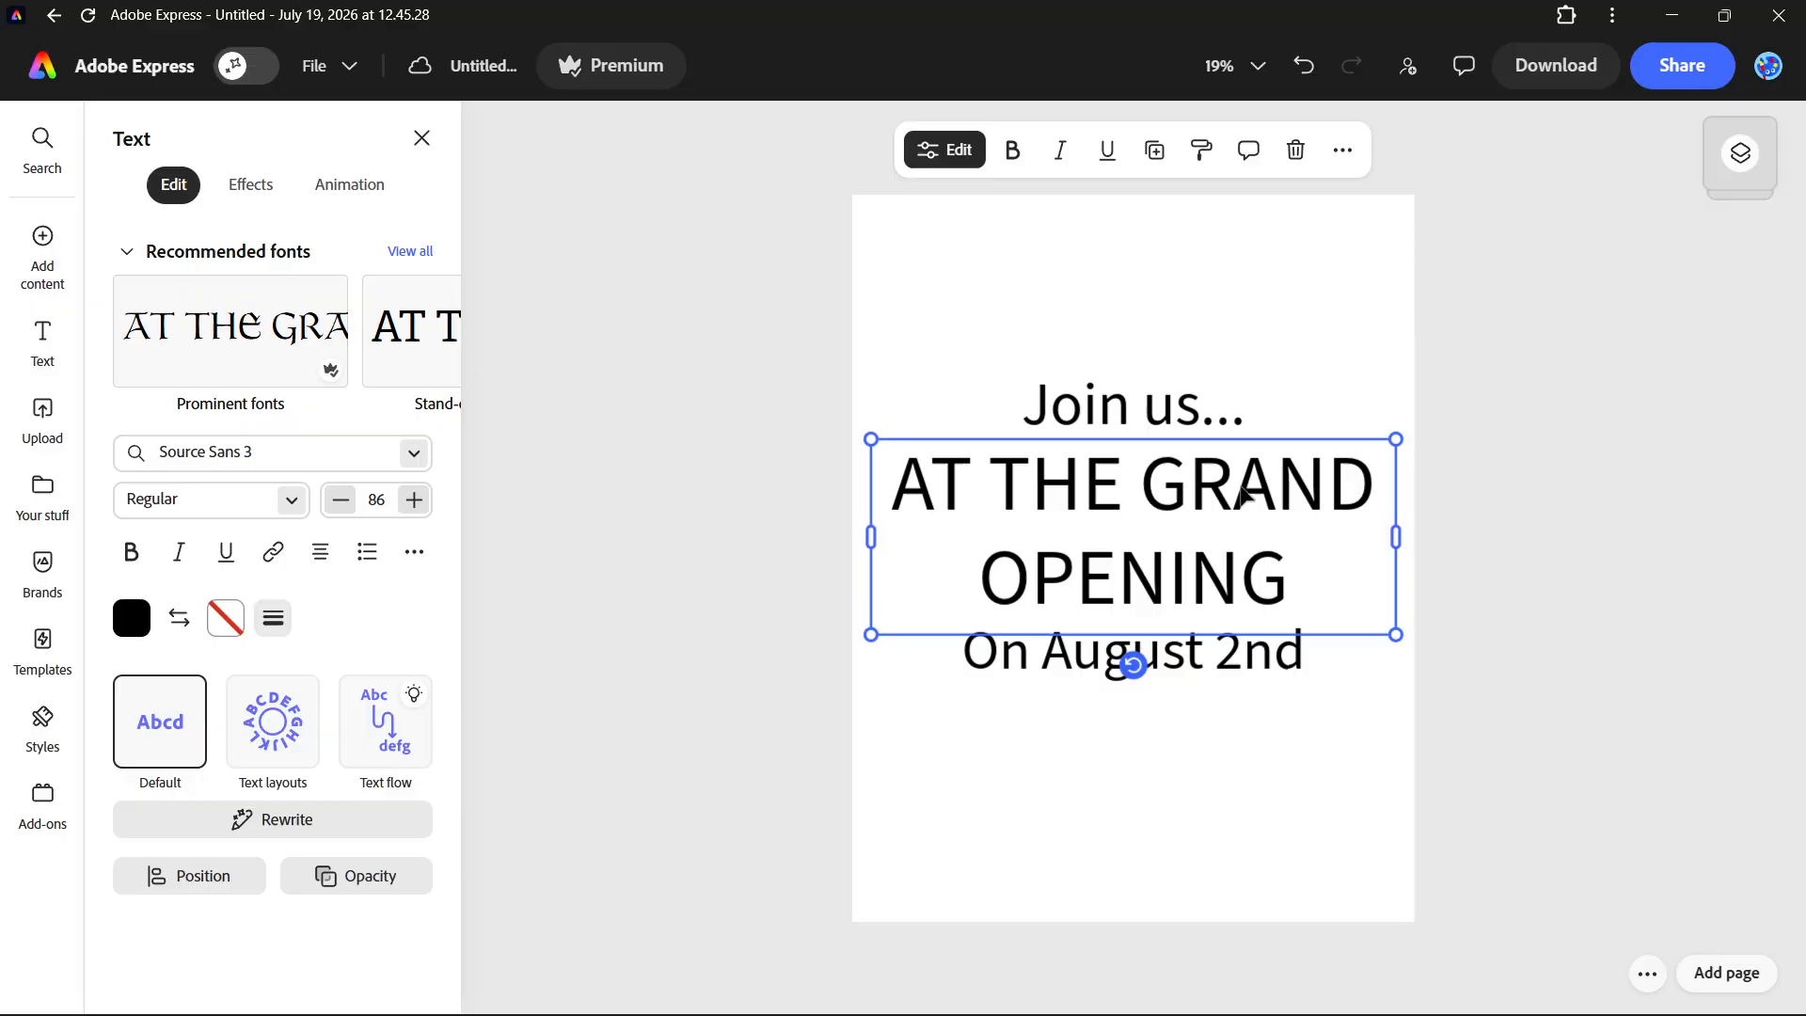
key("ctrl+b")
left_click(1174, 412)
left_click(1653, 746)
- Apply the first of the recommended prominent fonts, a heavy decorative serif, to the "AT THE GRAND OPENING" heading
left_click(1251, 506)
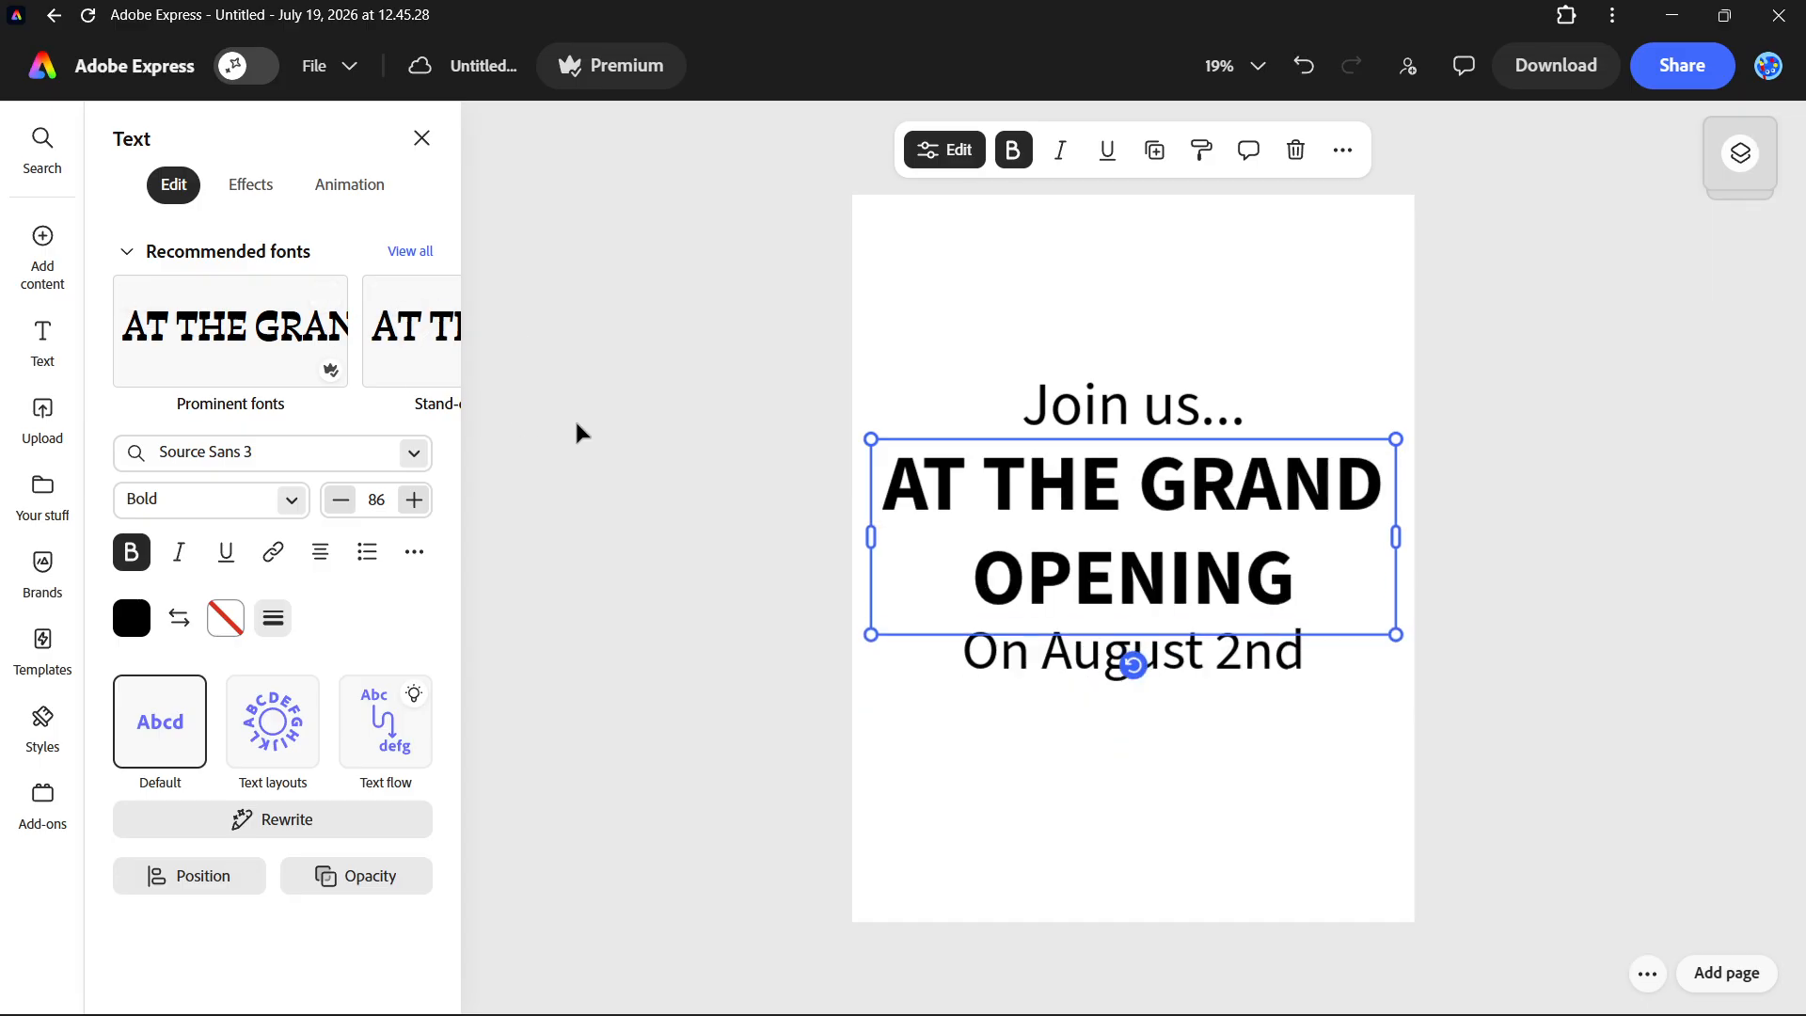
left_click(1251, 348)
left_click(1232, 485)
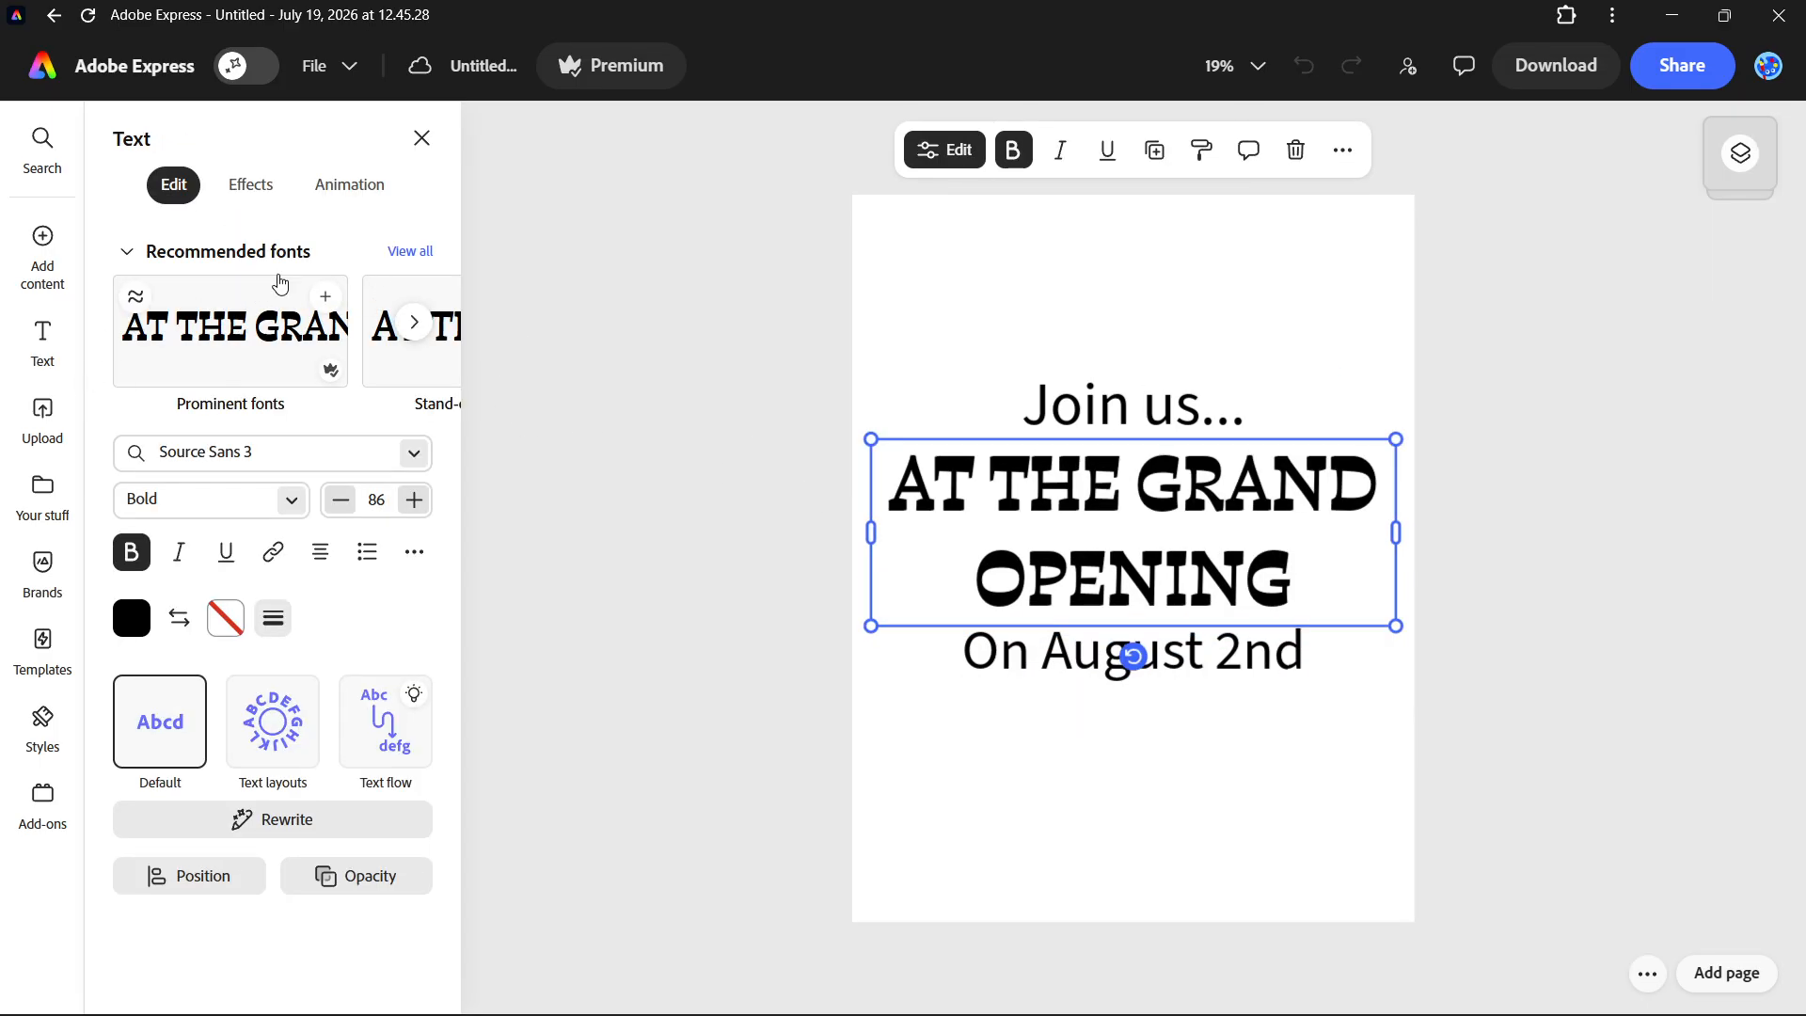
left_click(410, 252)
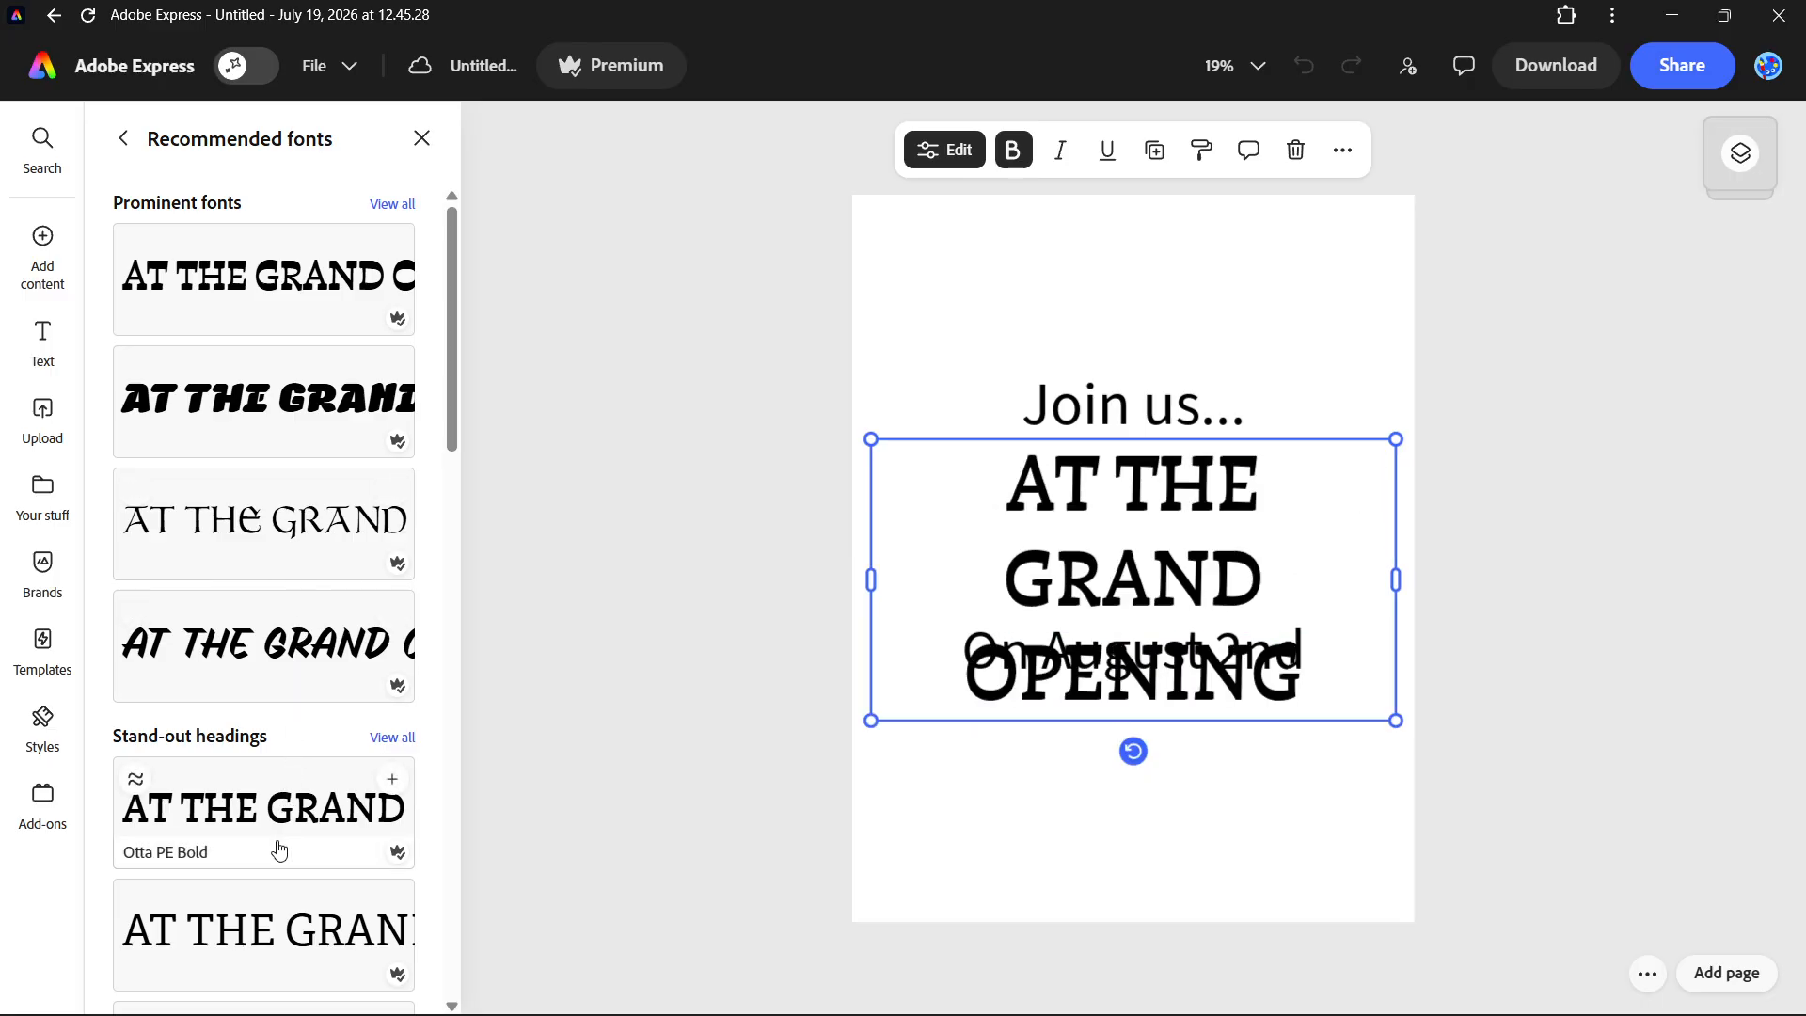
left_click(250, 287)
left_click(1468, 580)
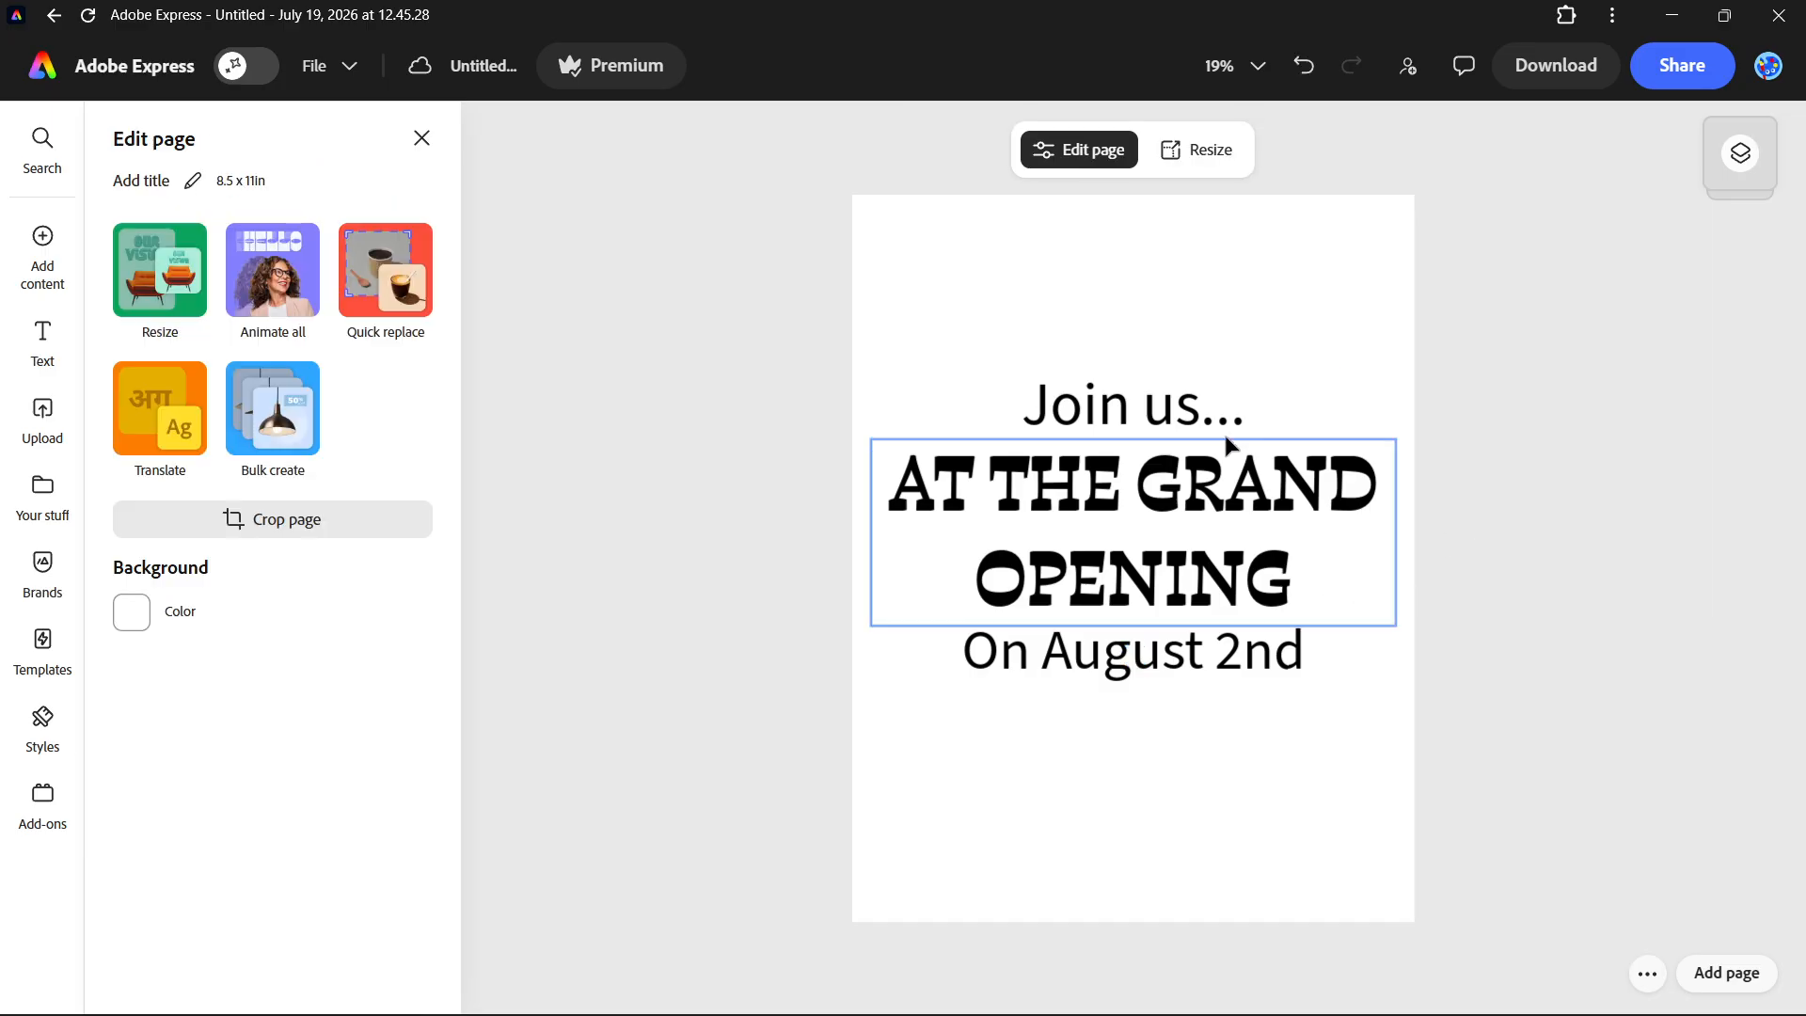
left_click(1148, 425)
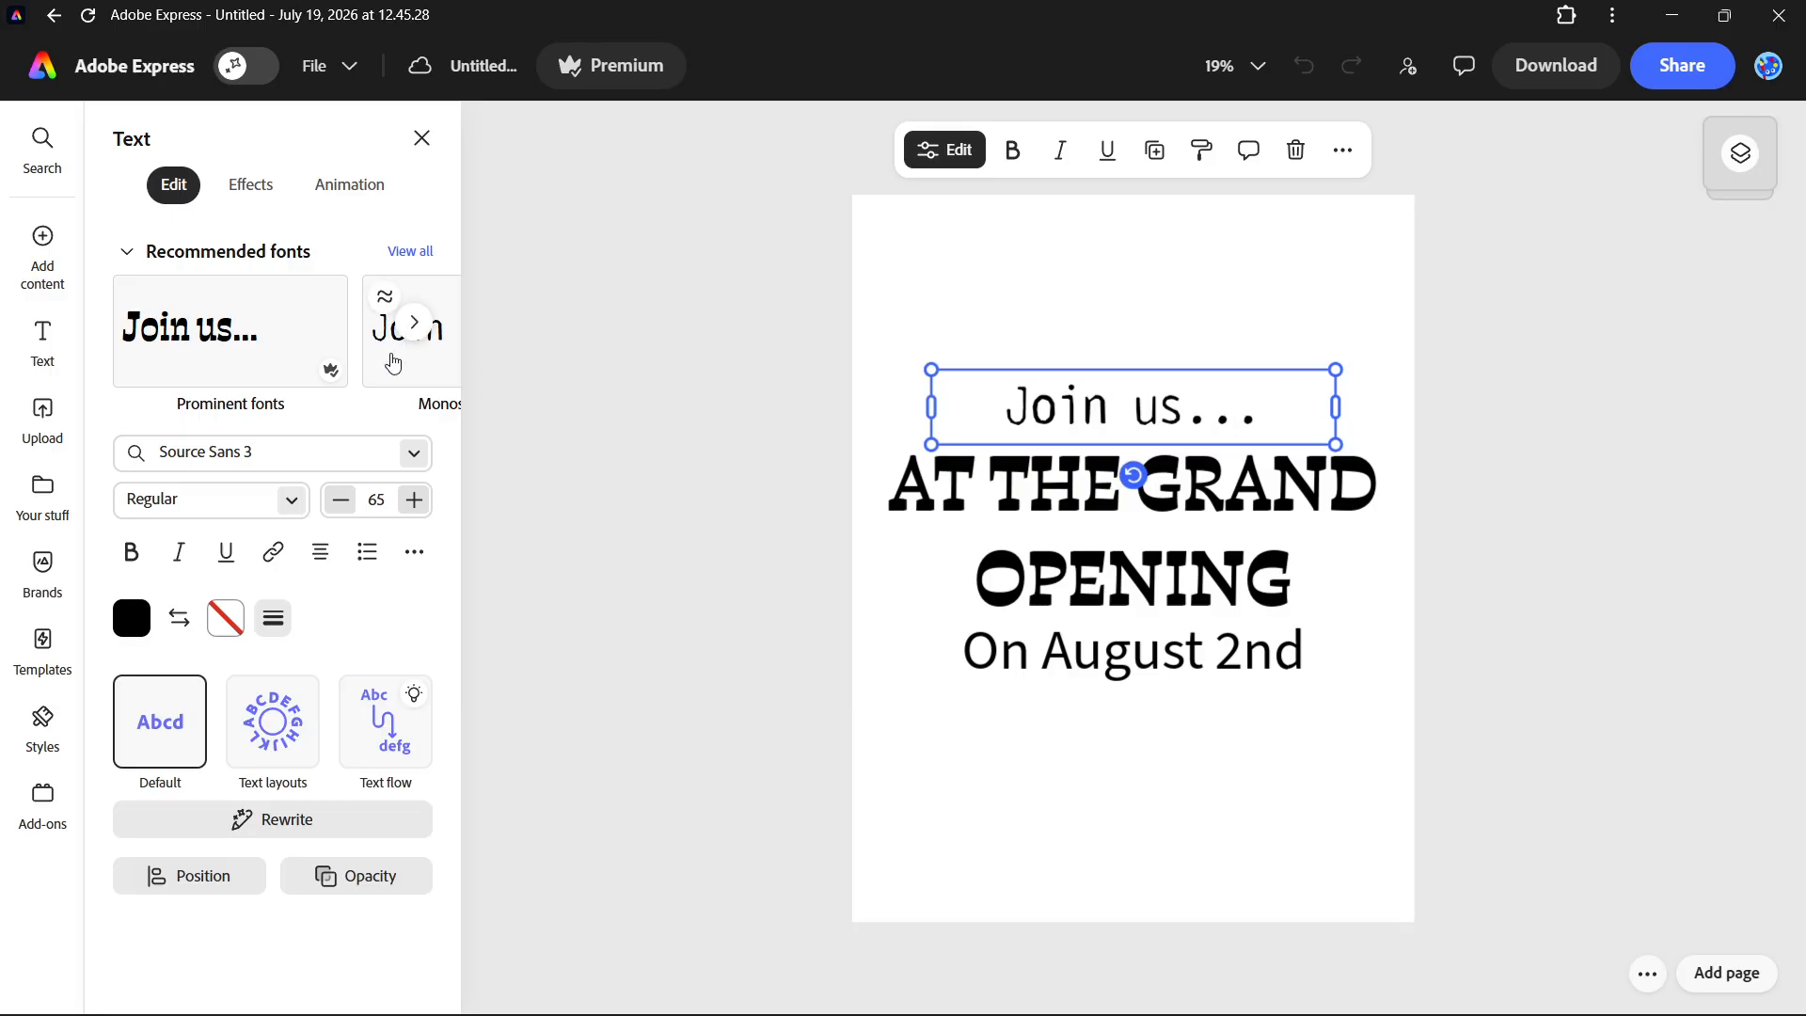
left_click(414, 322)
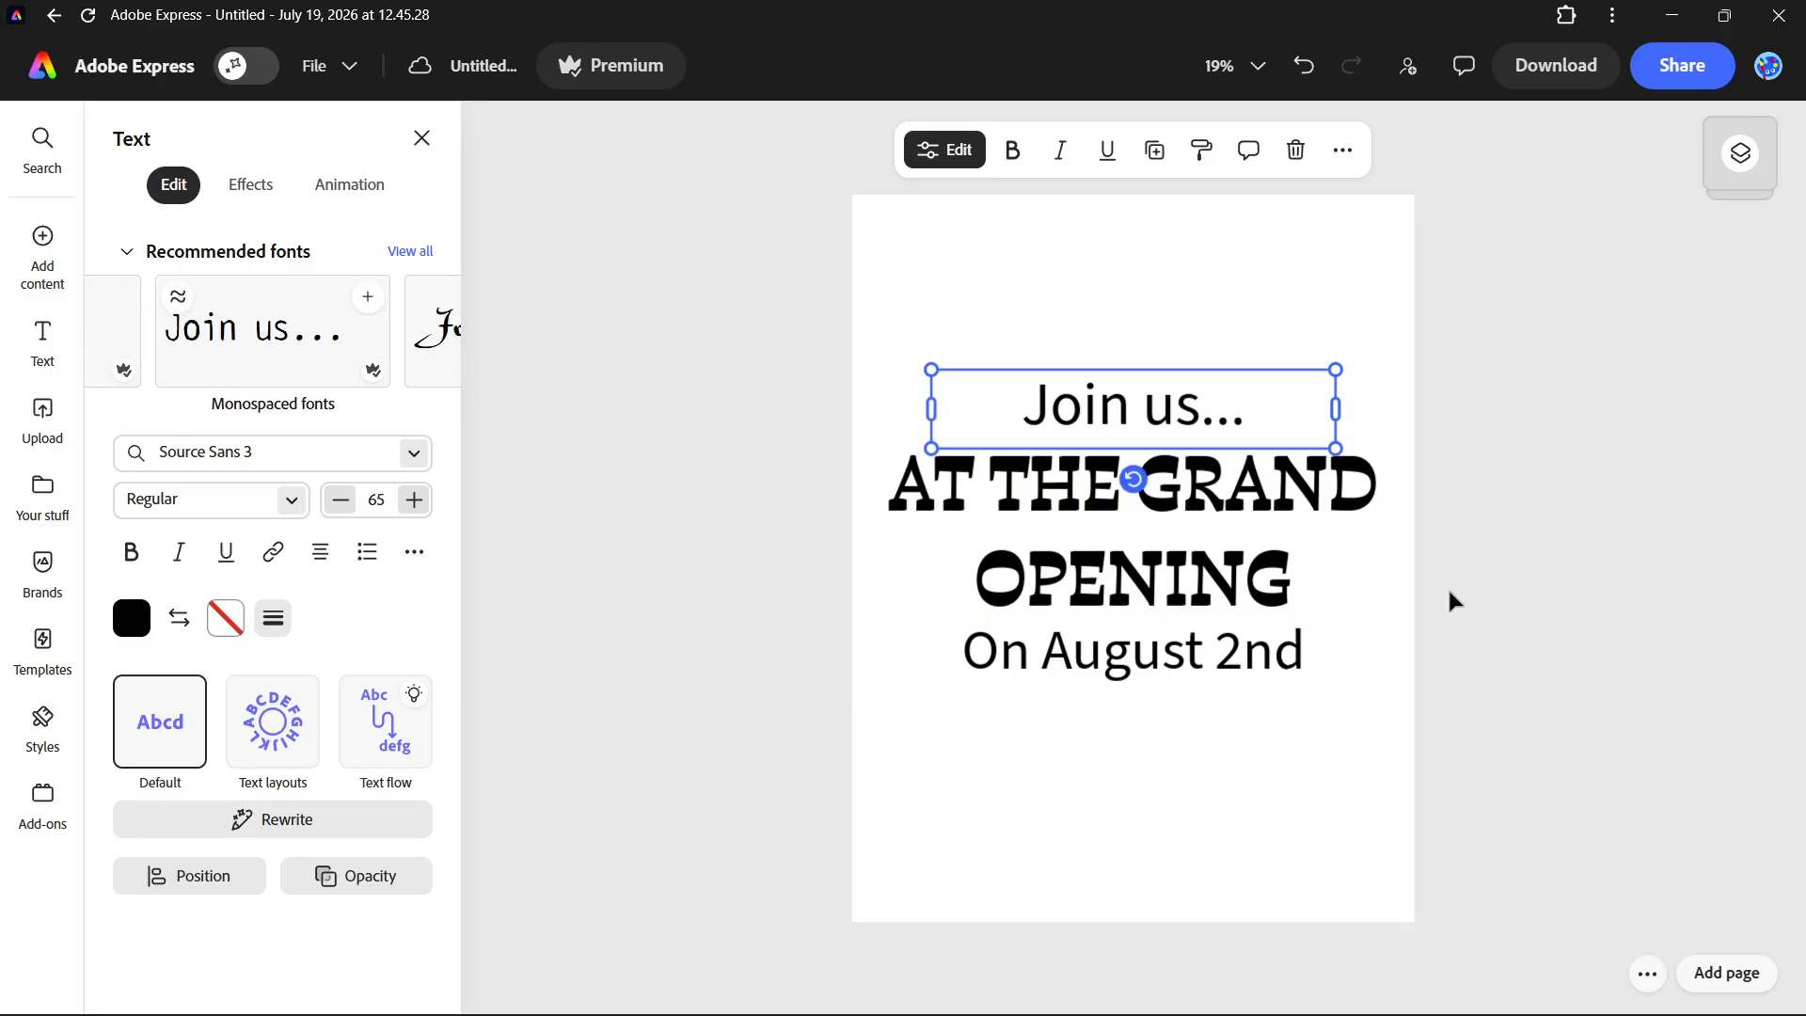
left_click(1419, 601)
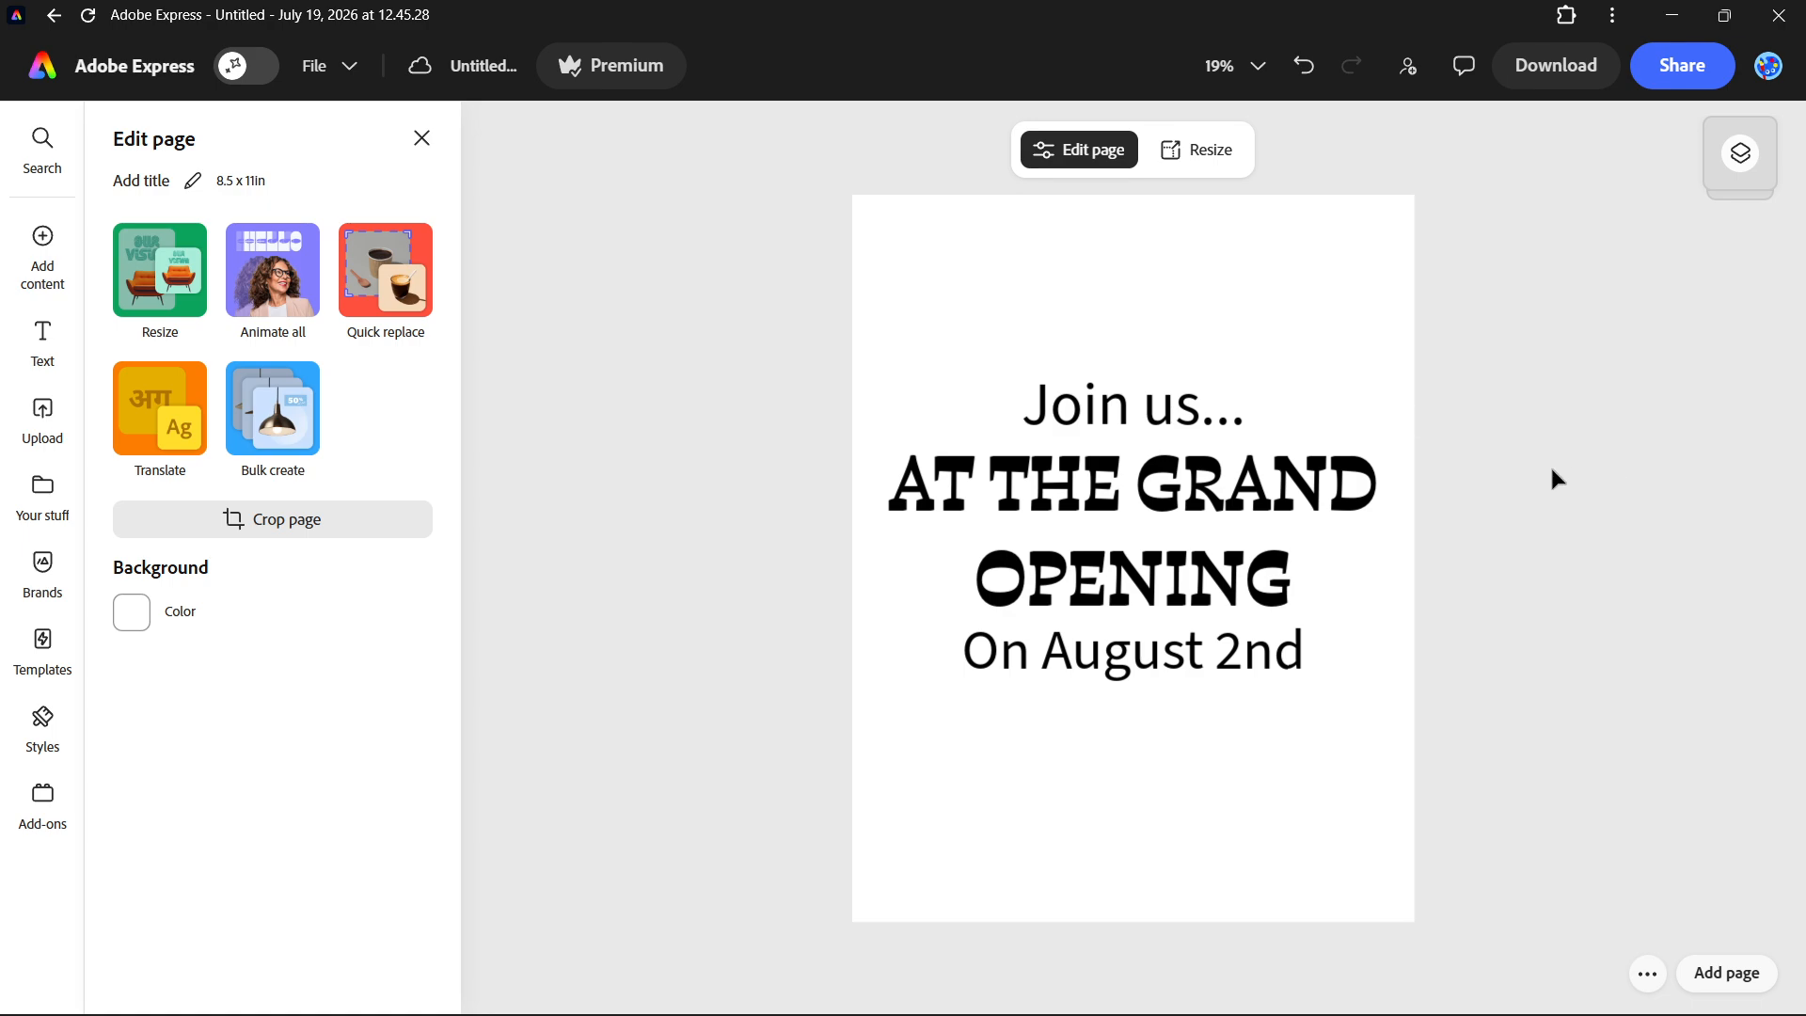
- Browse the stock photo categories in the media library for a picture that suits the flyer
mouse_move(46, 266)
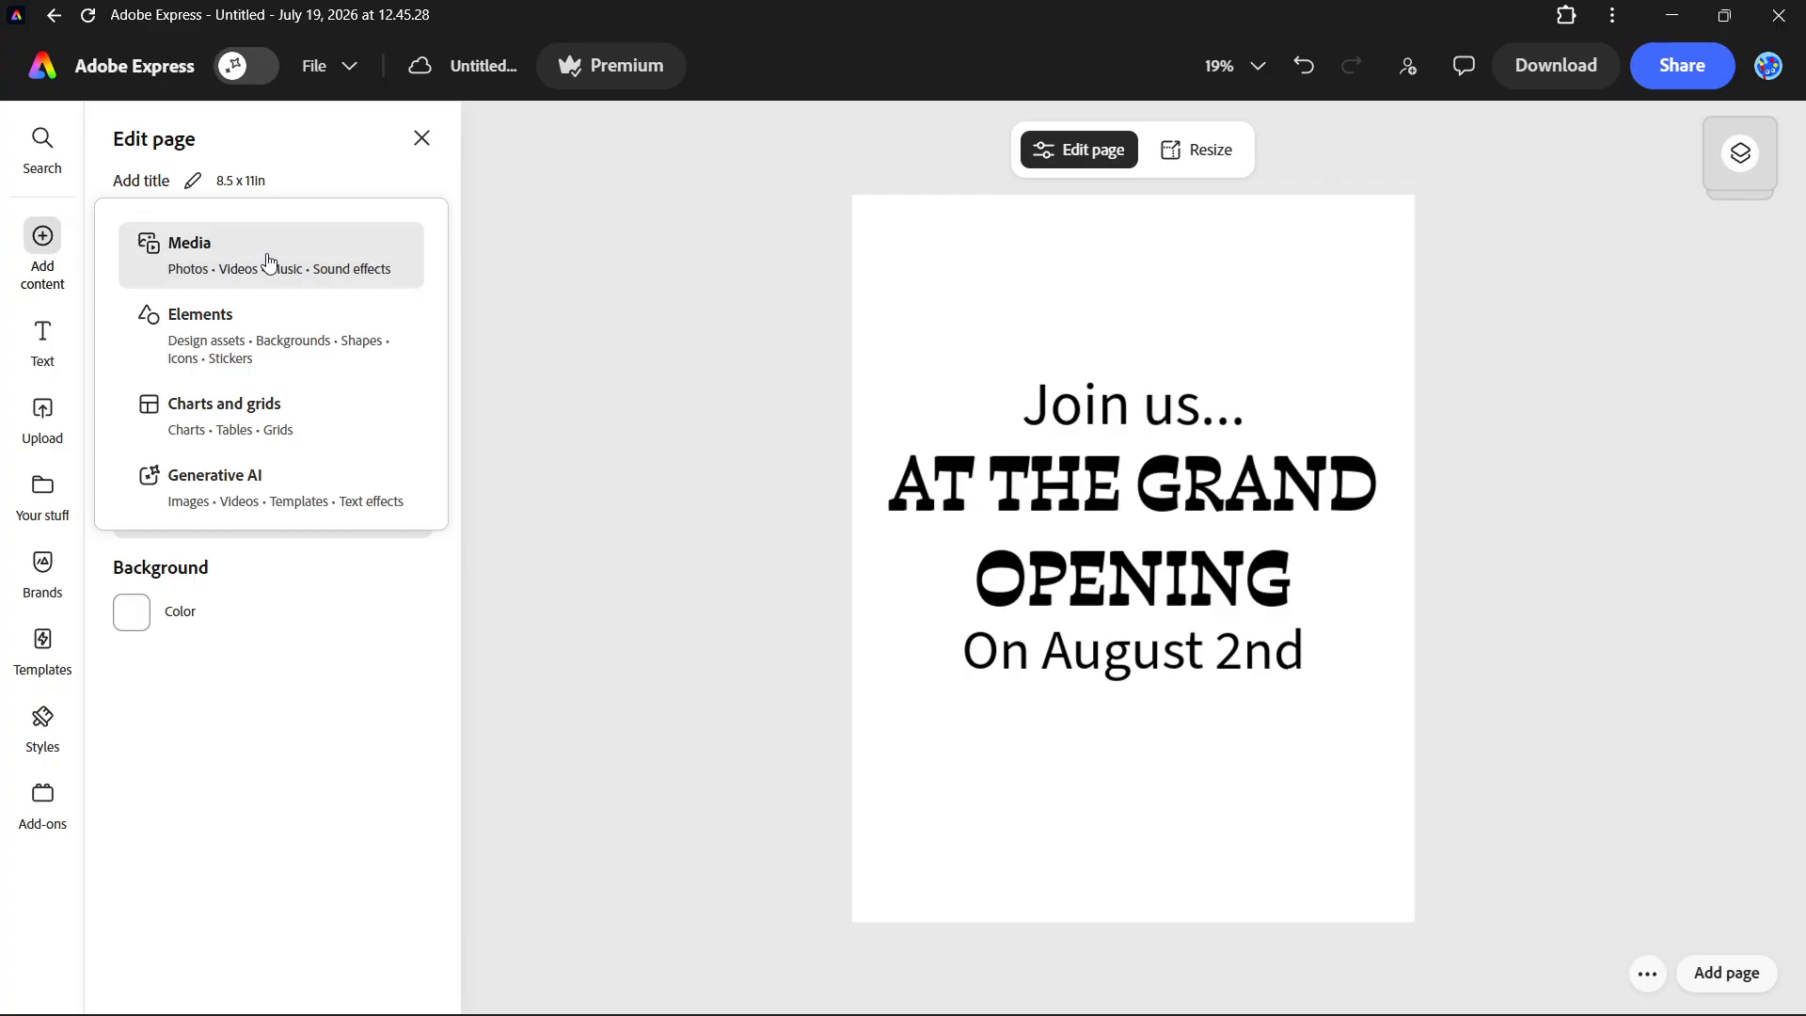
left_click(369, 266)
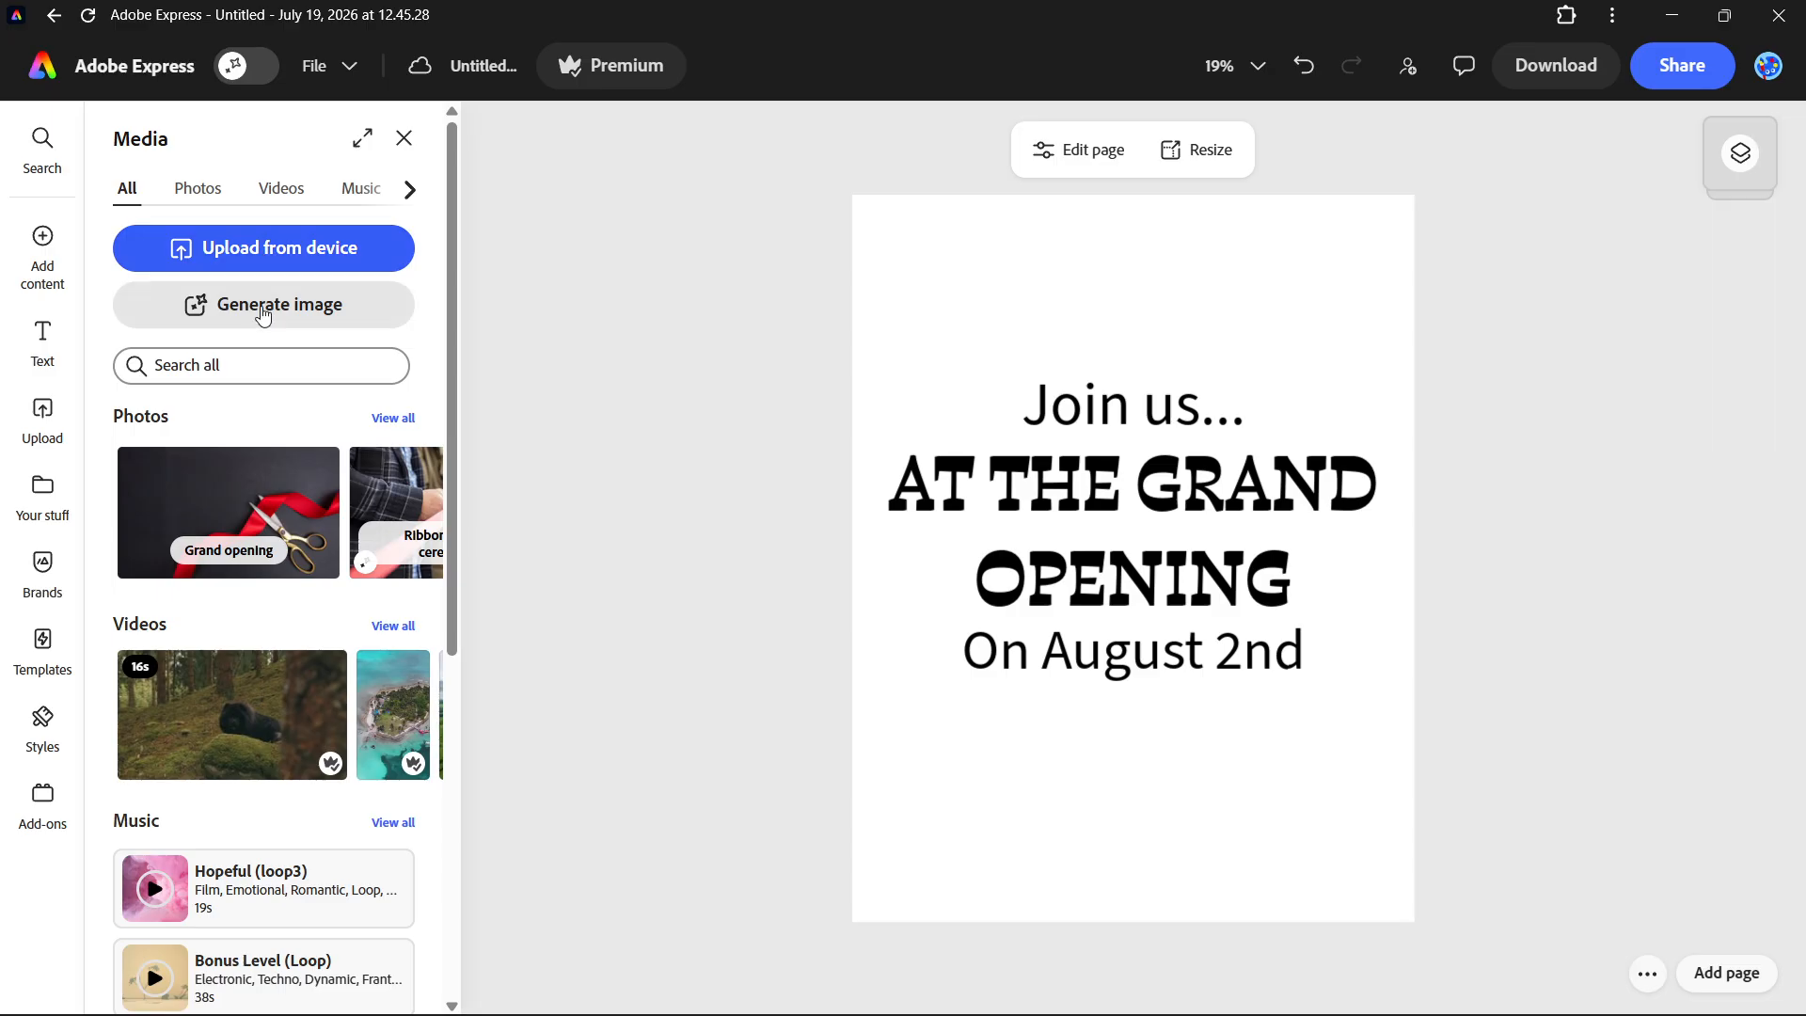
left_click(374, 422)
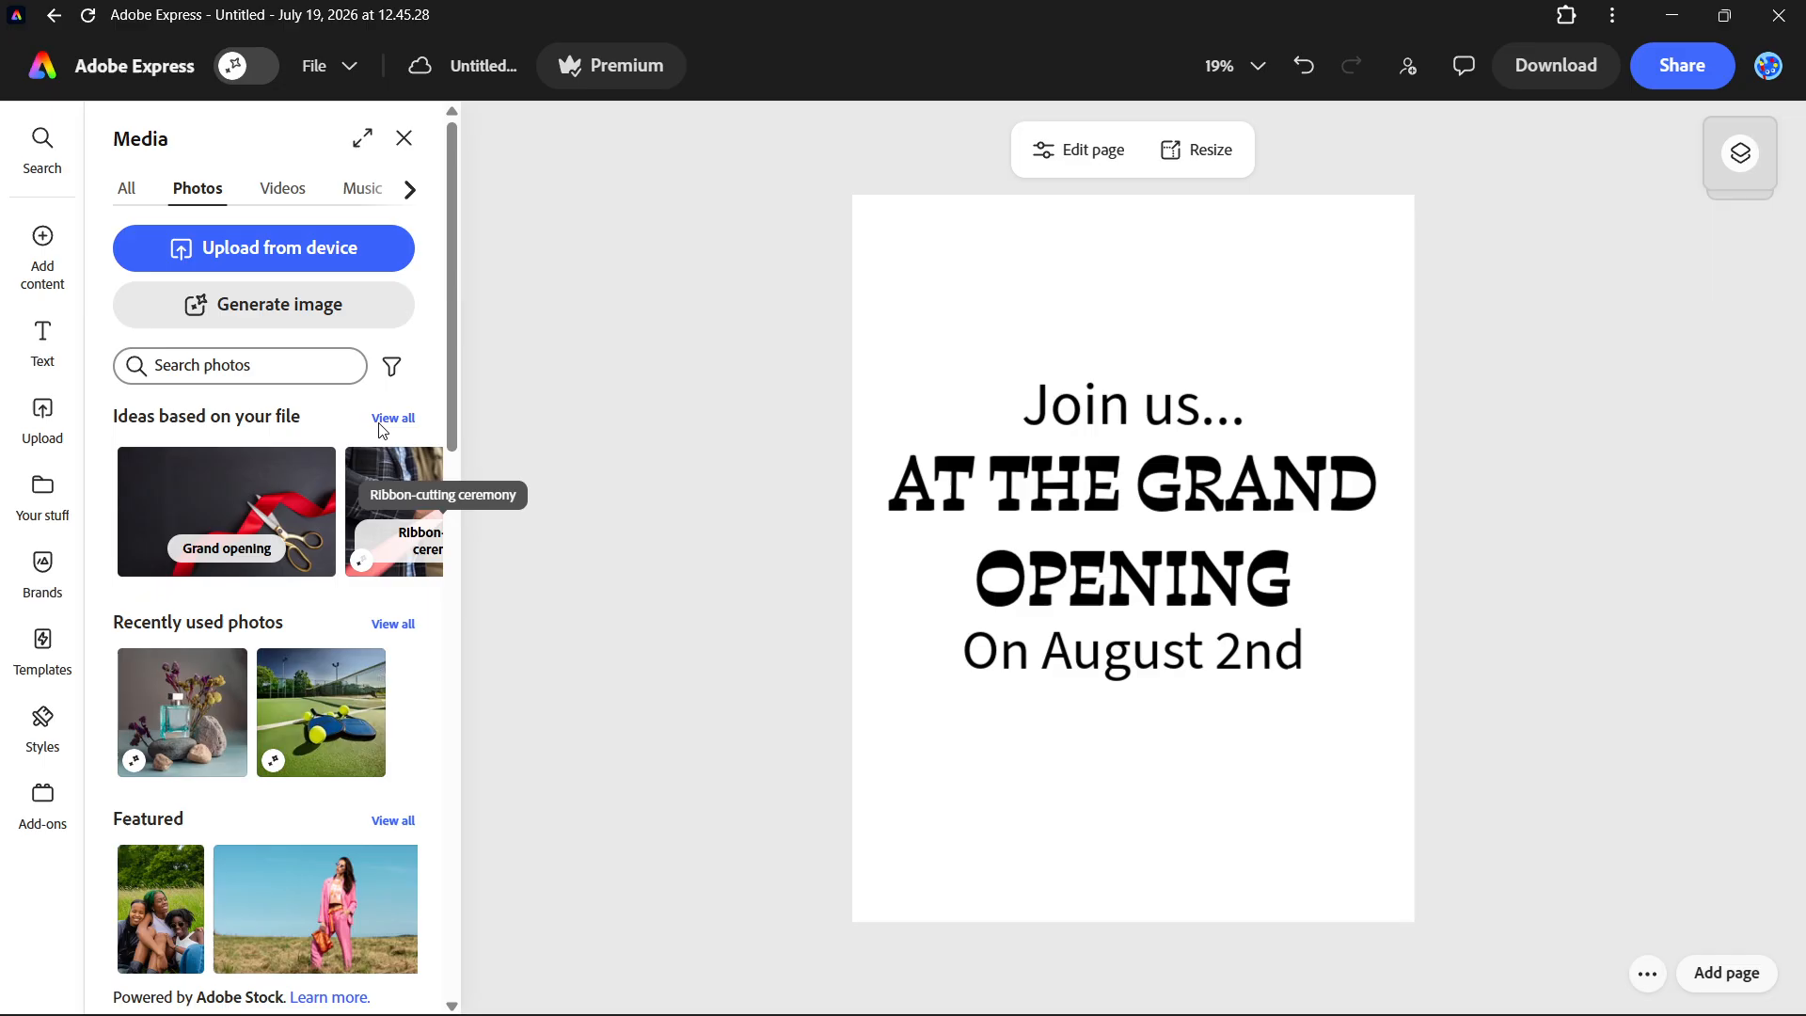
scroll(384, 429, "down", 3)
scroll(136, 758, "down", 12)
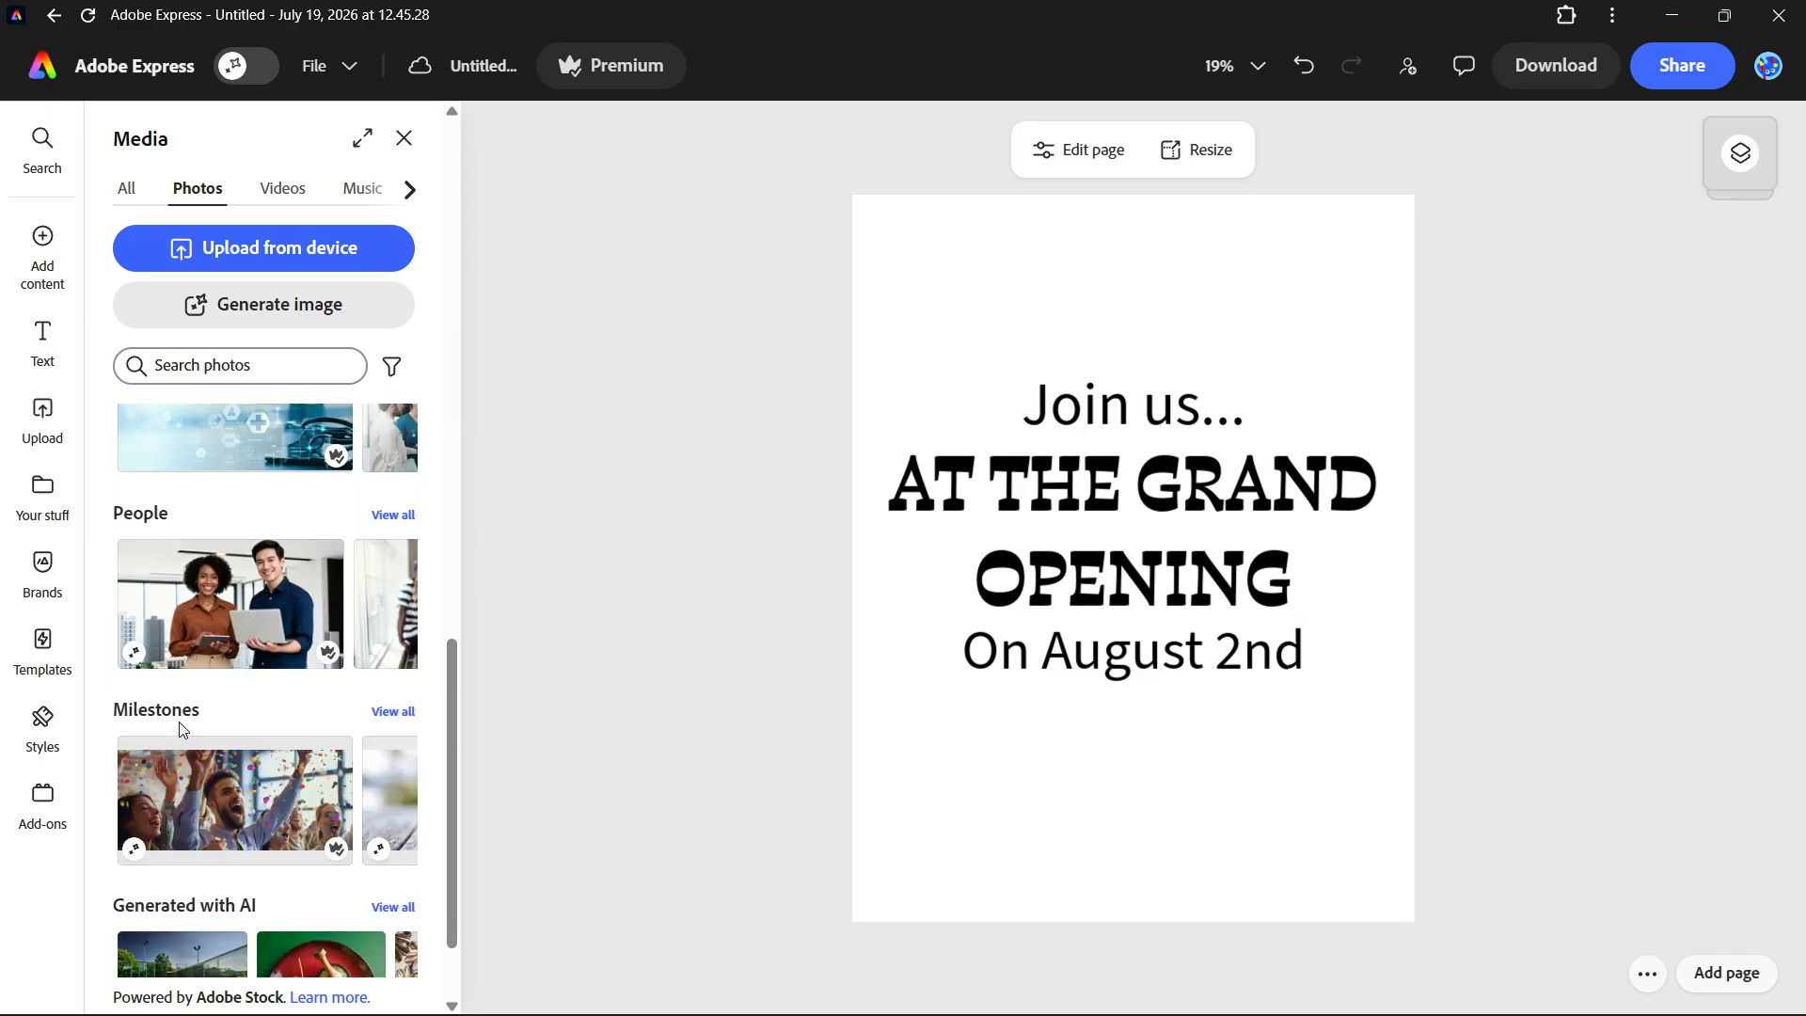
scroll(181, 724, "down", 2)
scroll(188, 721, "up", 5)
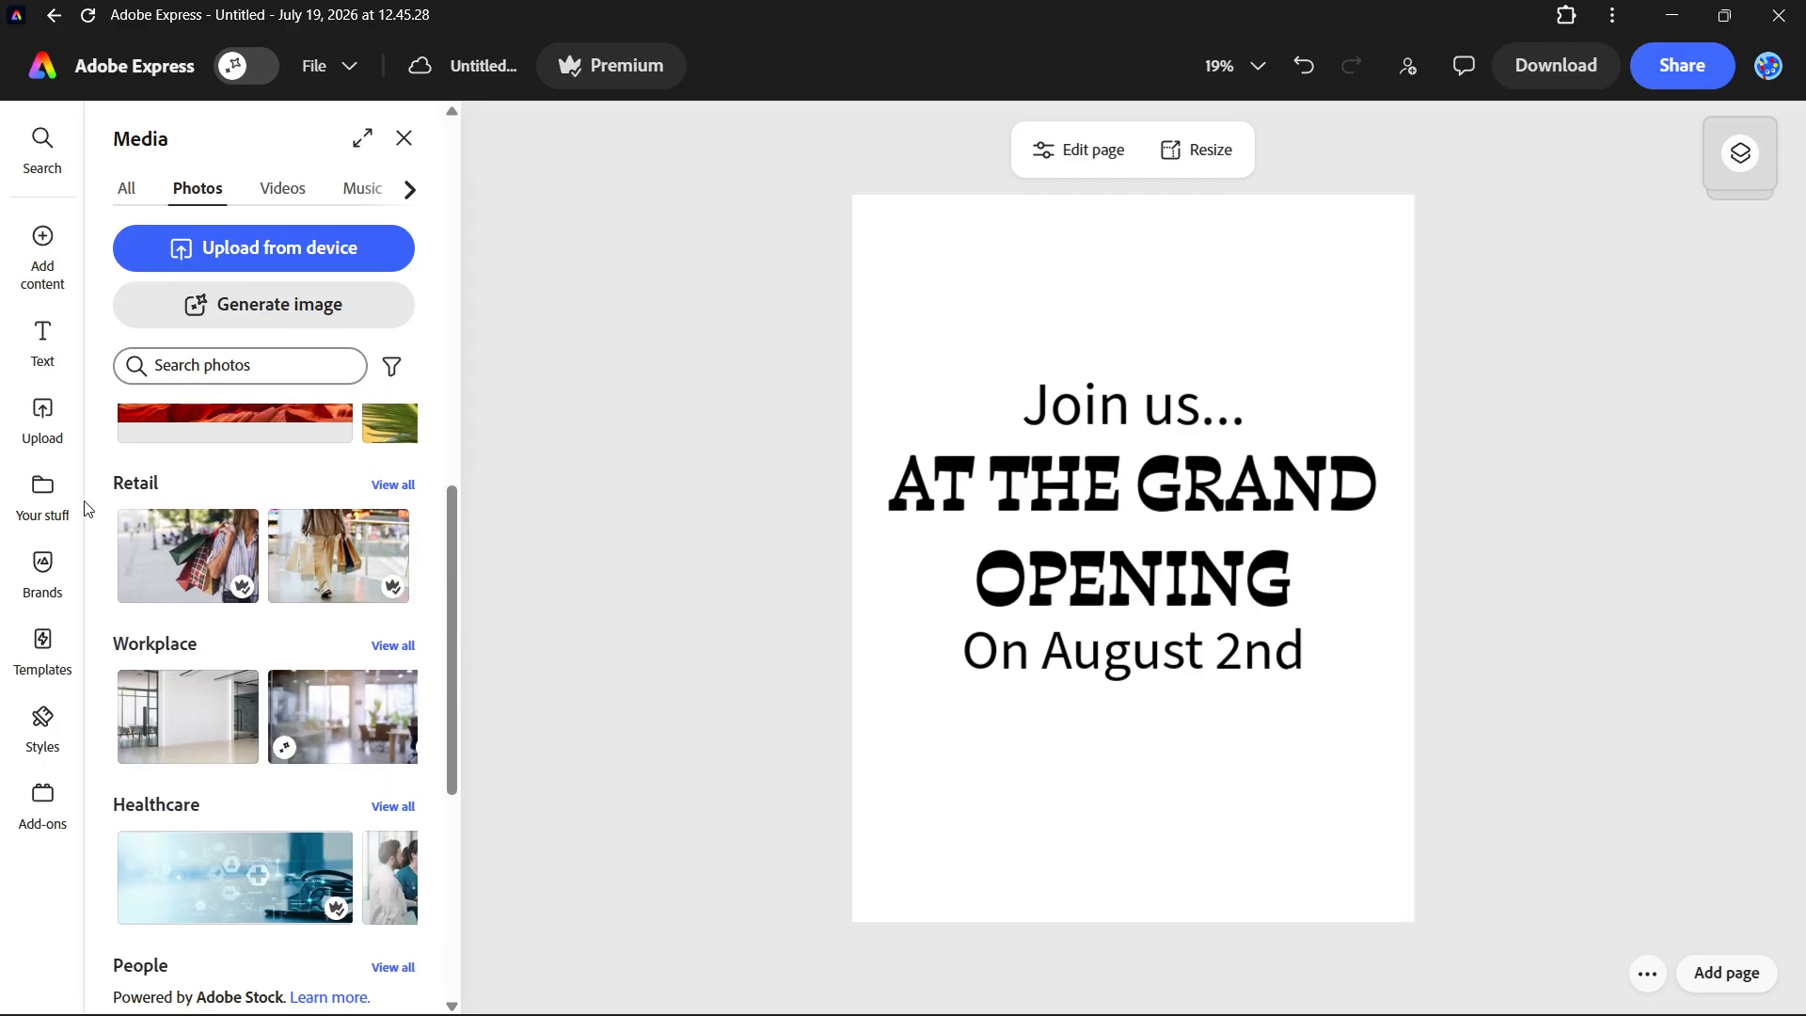
- Look through the suggested background elements and open the "Opening" collection
left_click(170, 320)
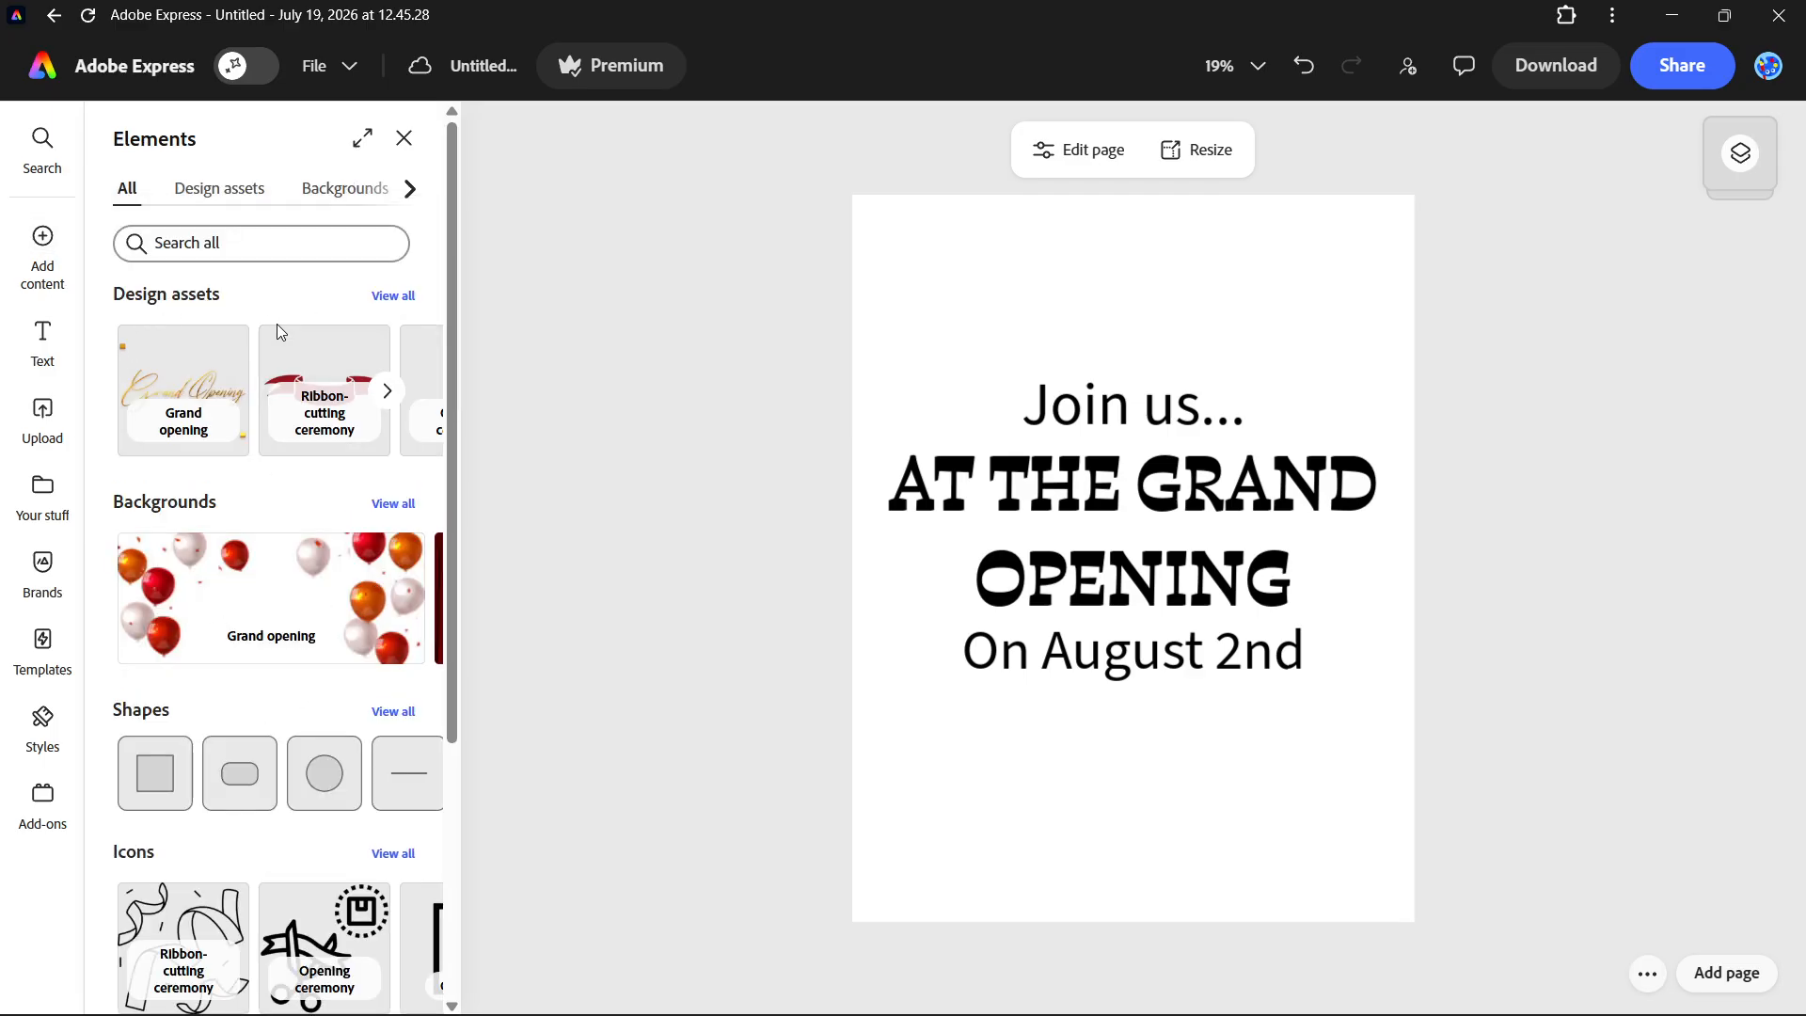
scroll(268, 565, "down", 1)
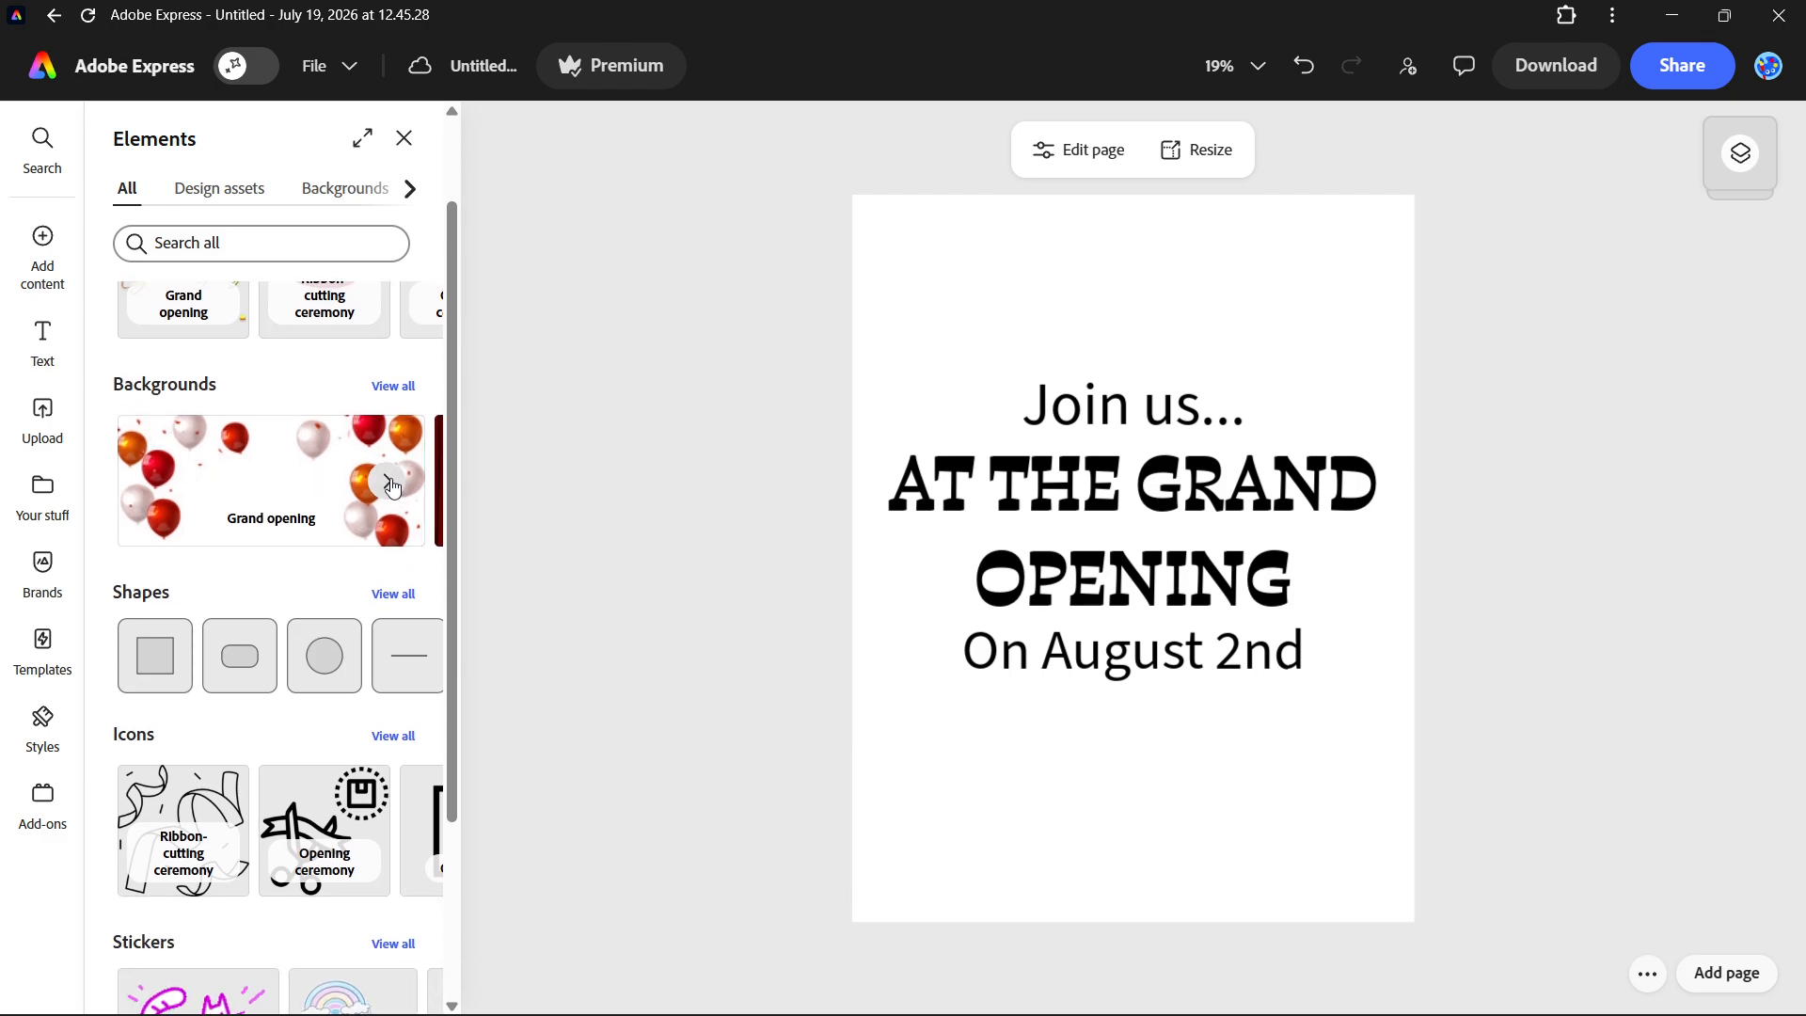
left_click(392, 485)
left_click(388, 485)
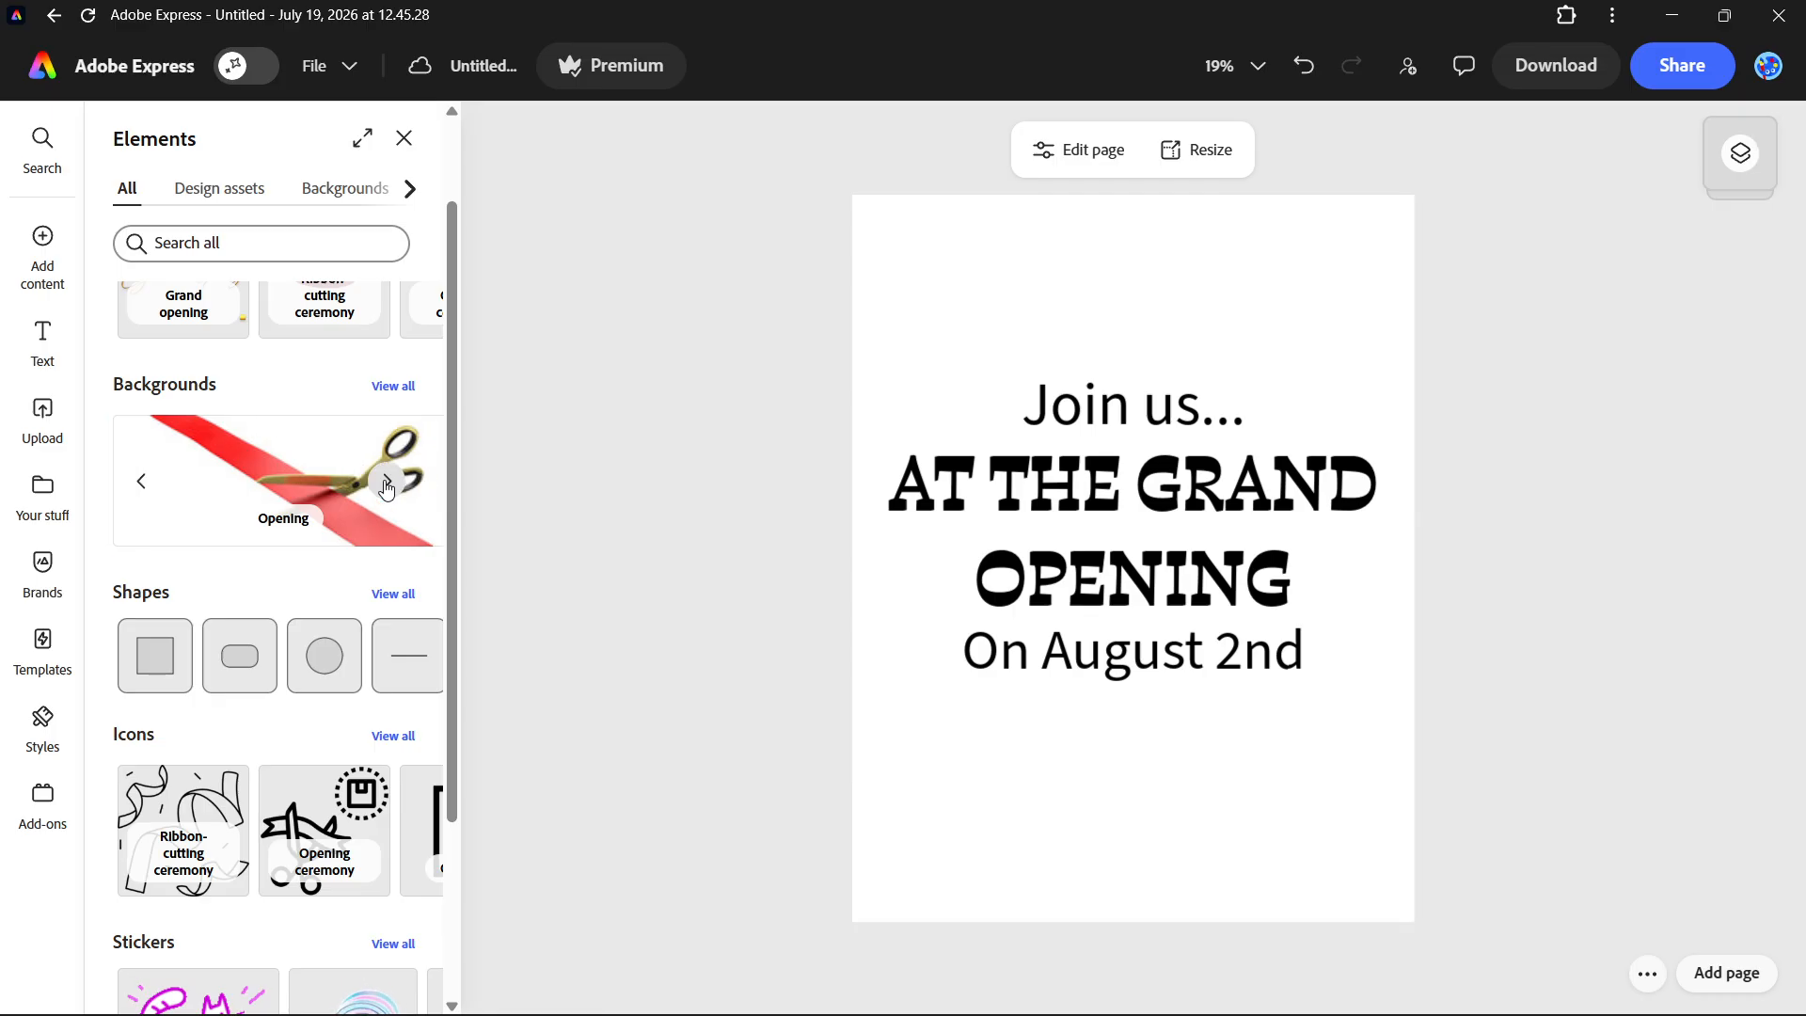
left_click(386, 484)
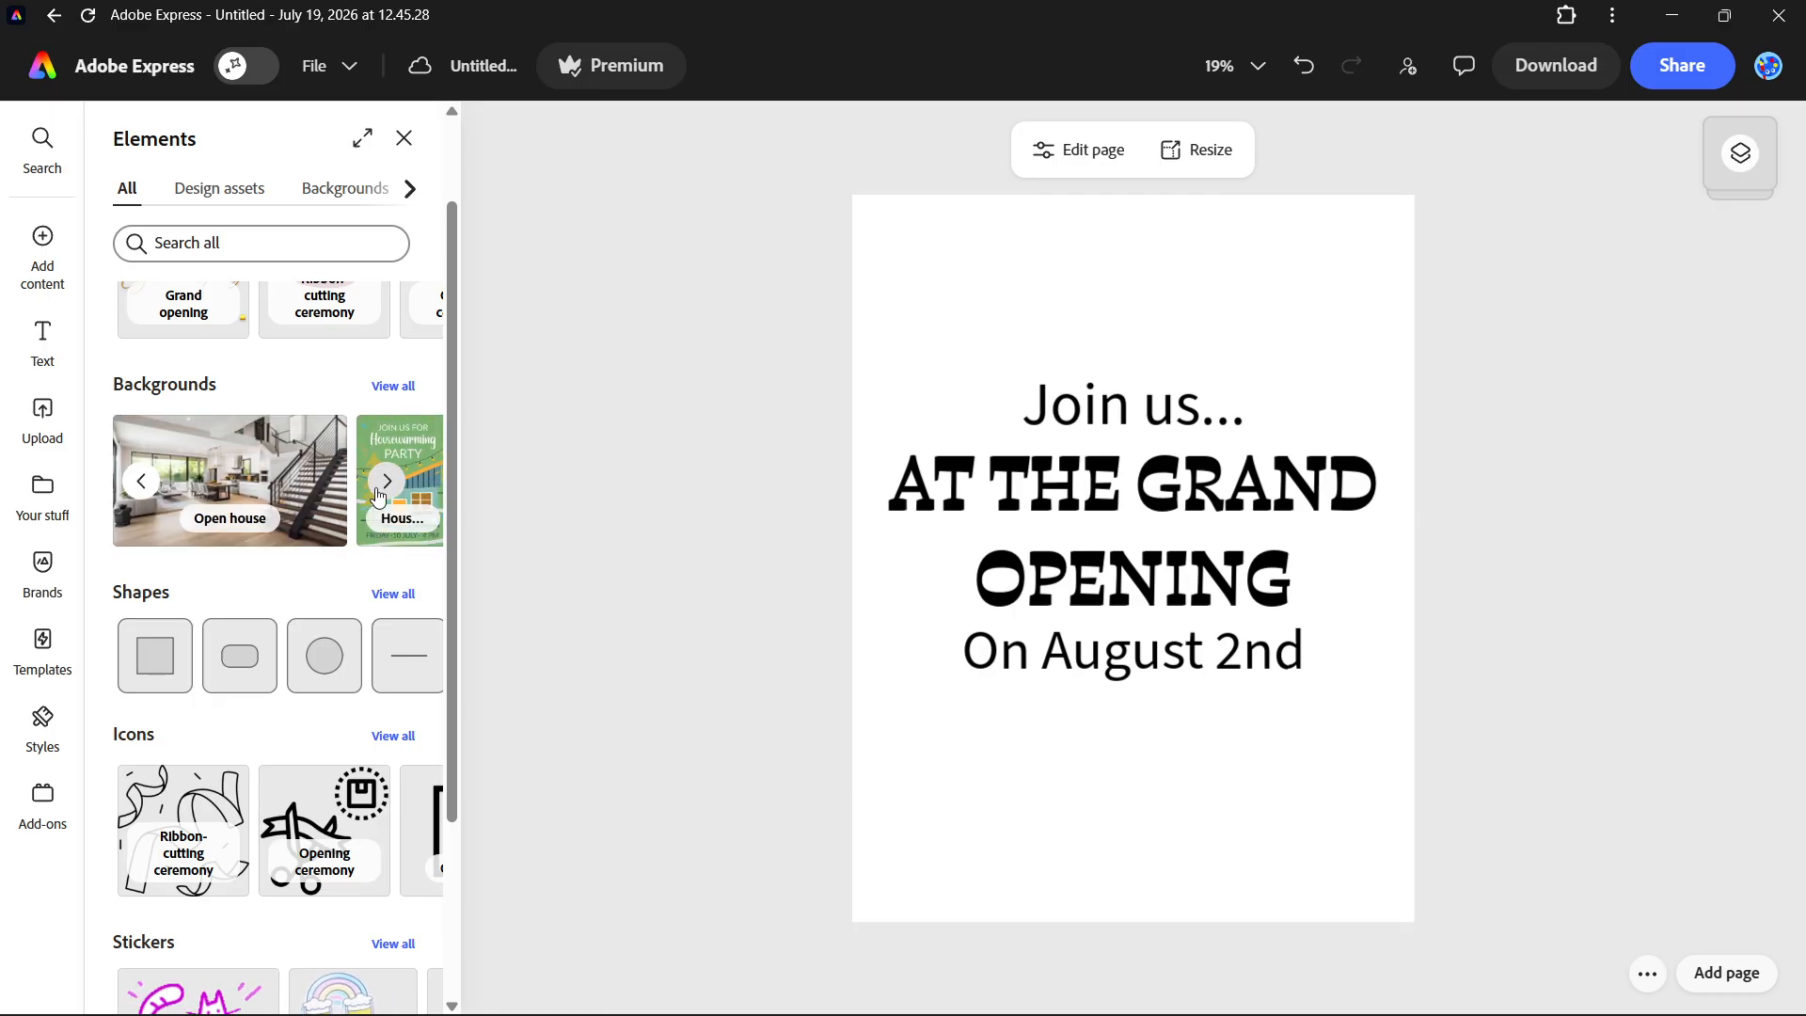
left_click(134, 480)
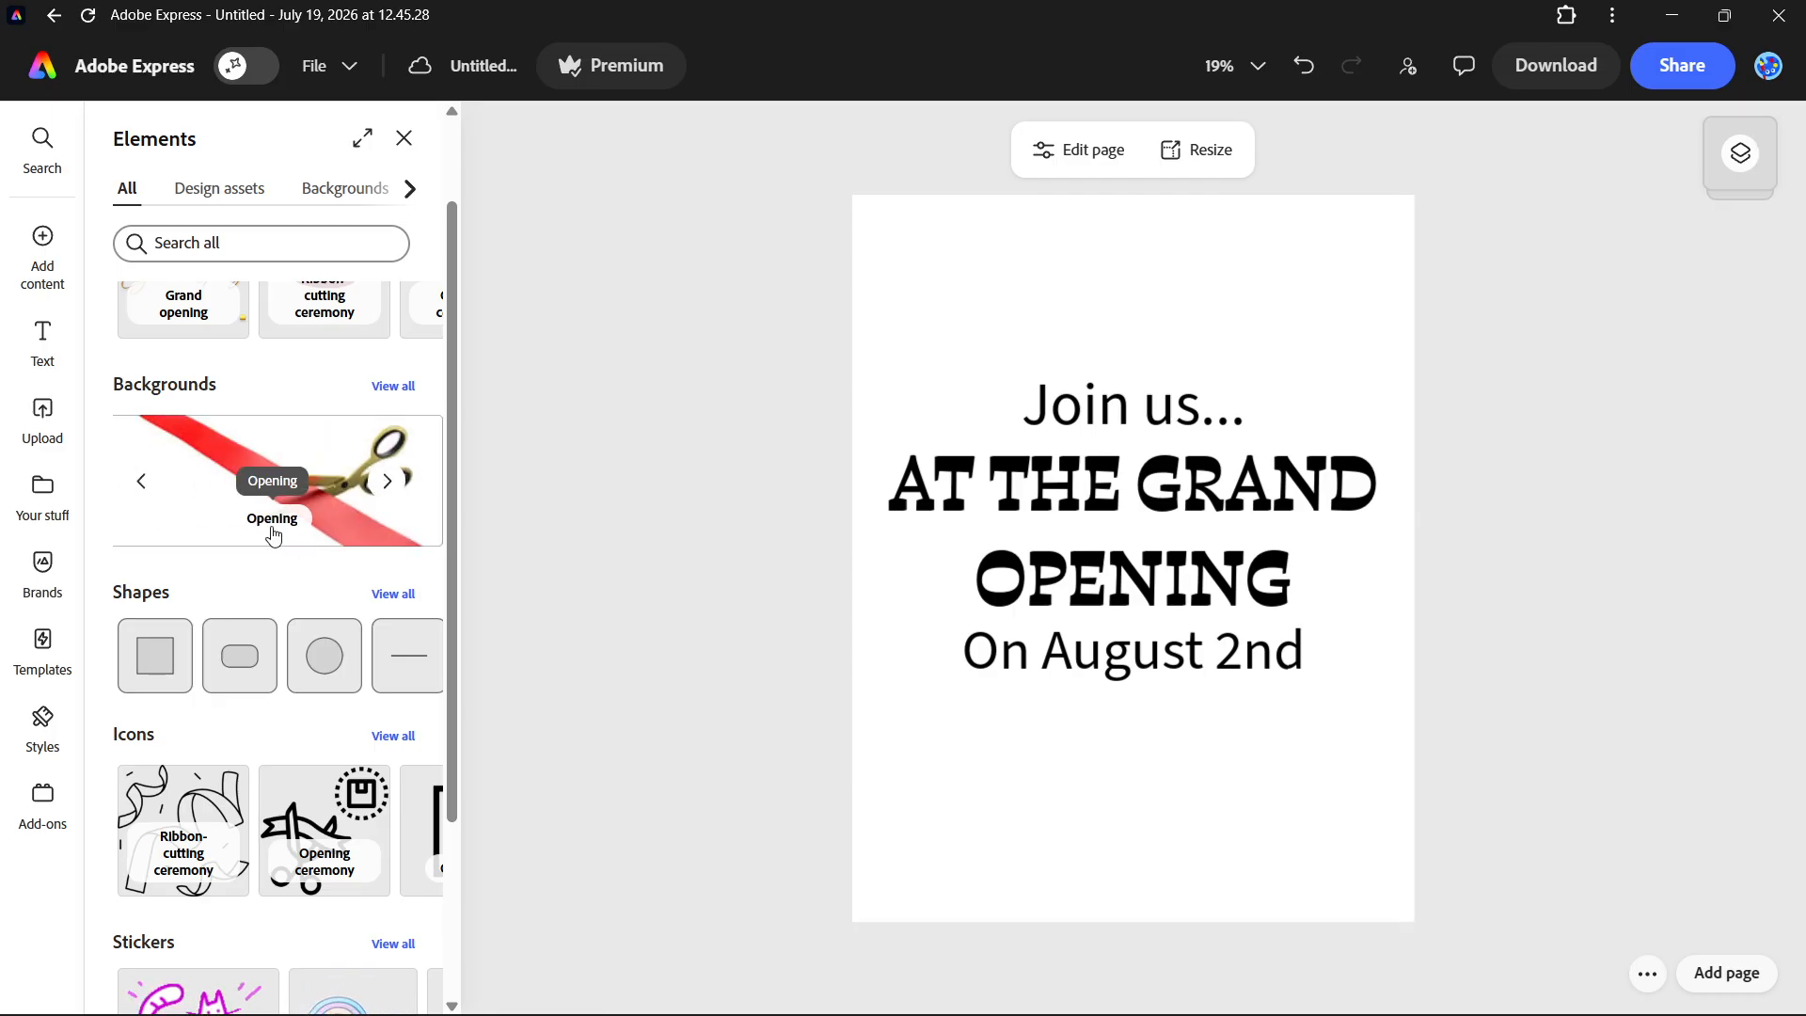
left_click(273, 527)
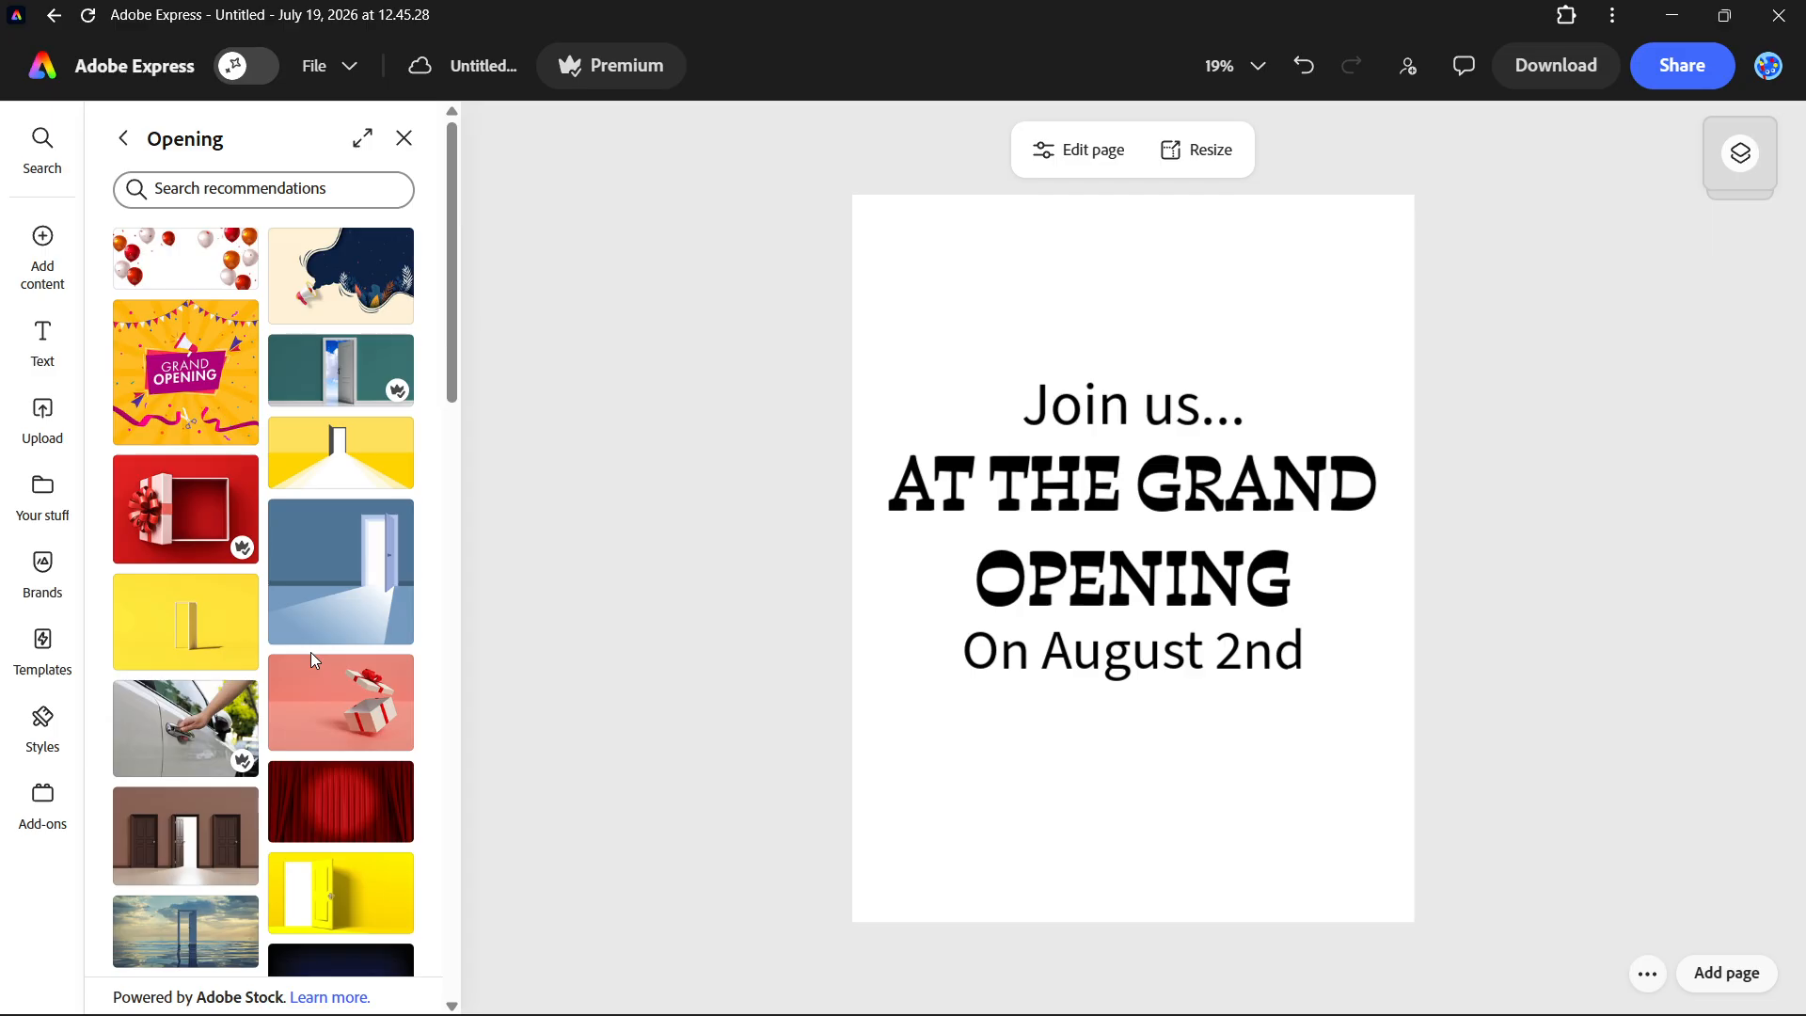
- Try the red curtain, cream-and-navy megaphone and balloon images as the page background
scroll(316, 649, "down", 2)
left_click(339, 685)
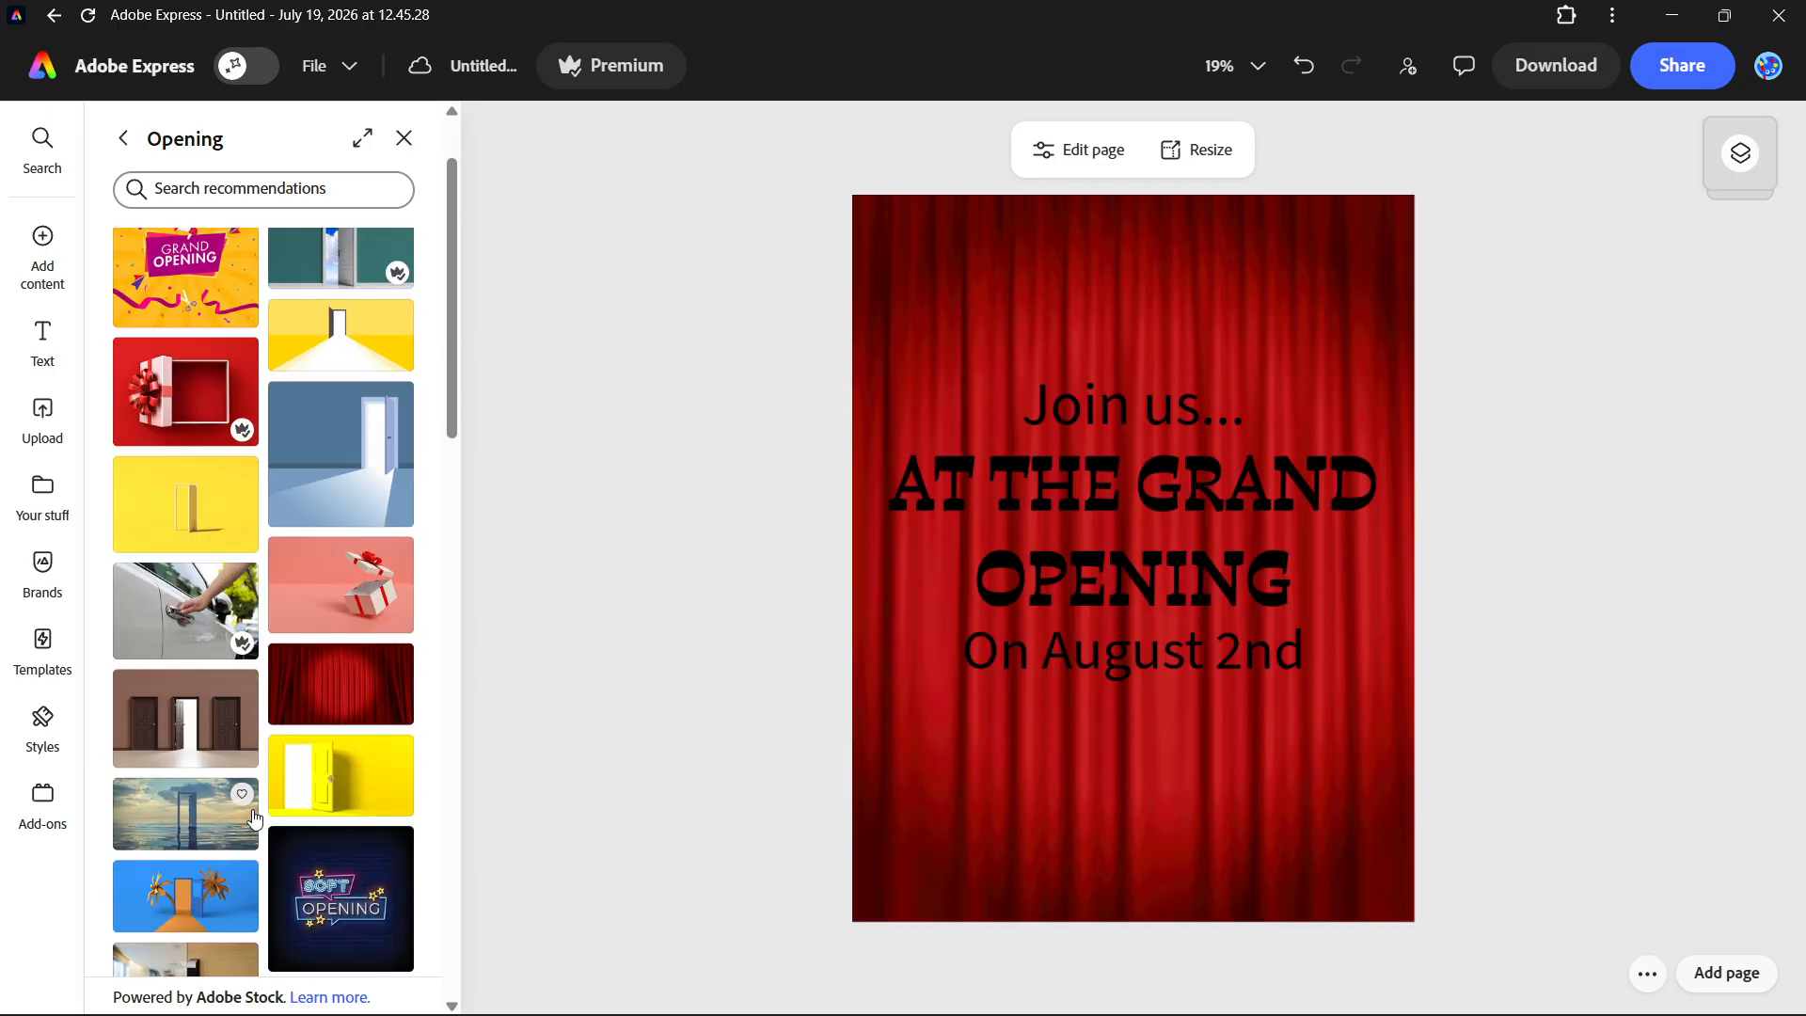
scroll(183, 655, "down", 1)
scroll(184, 656, "up", 2)
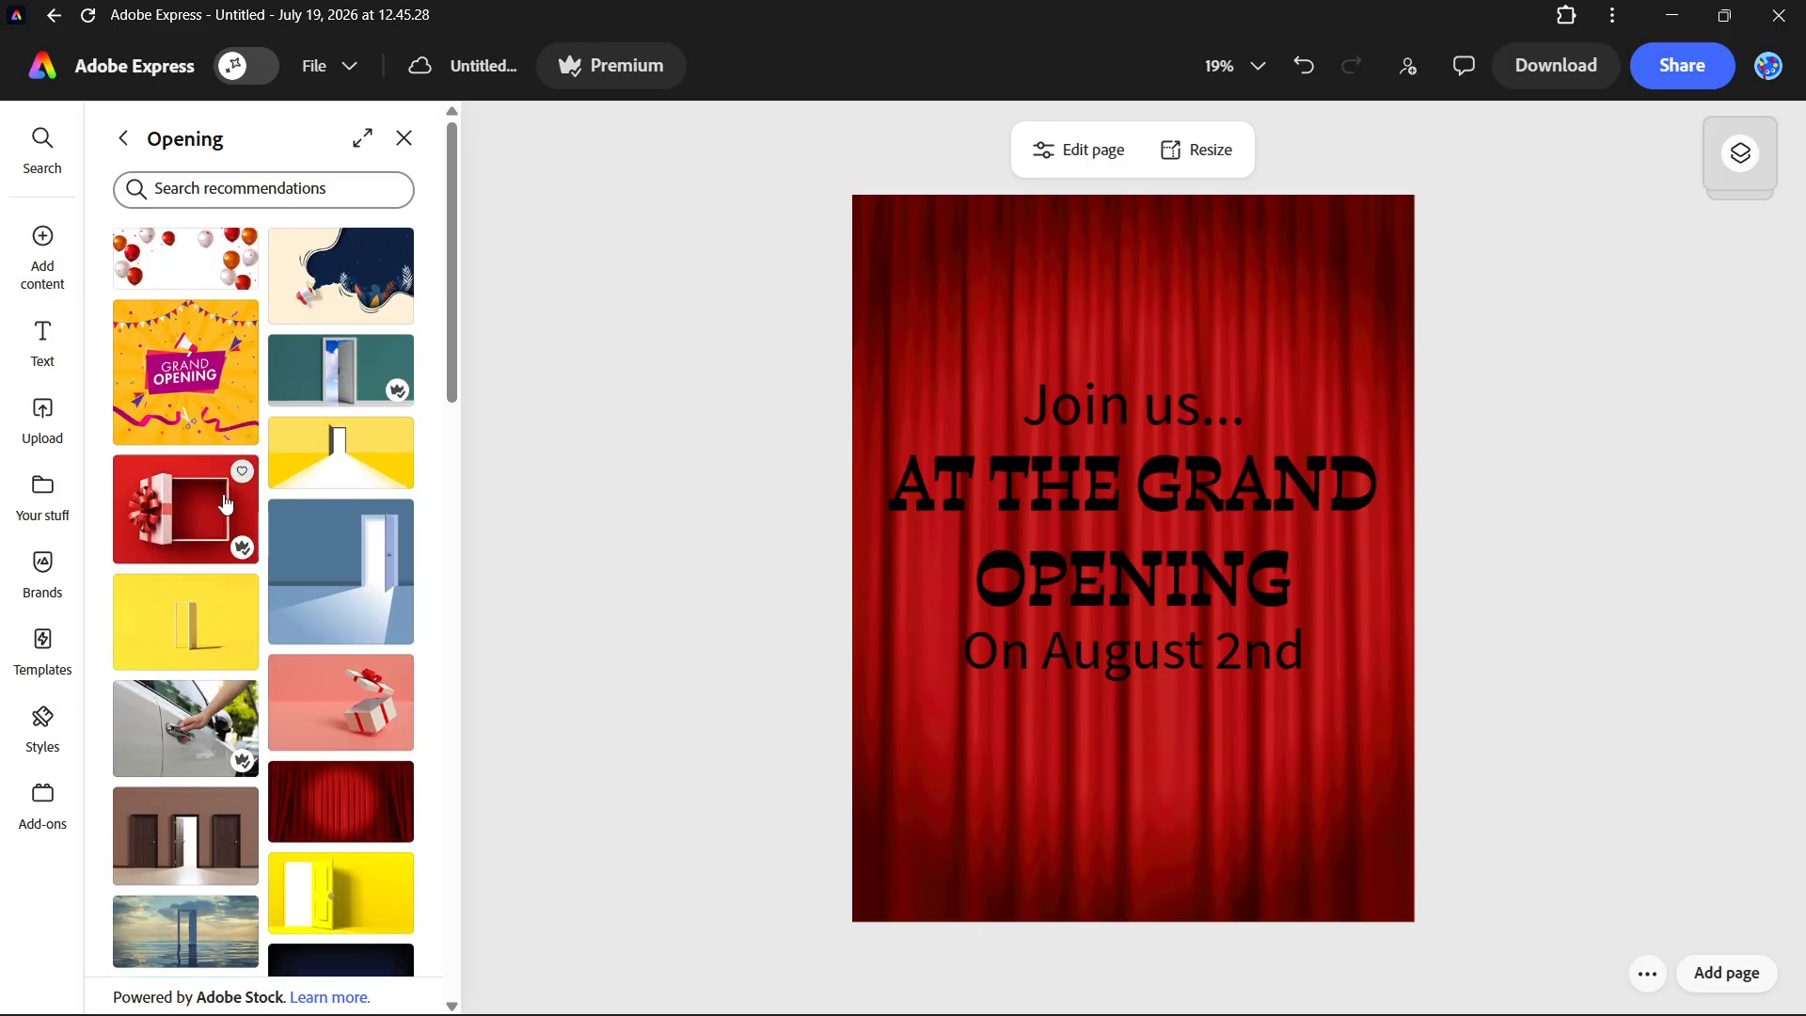
left_click(218, 400)
left_click(320, 296)
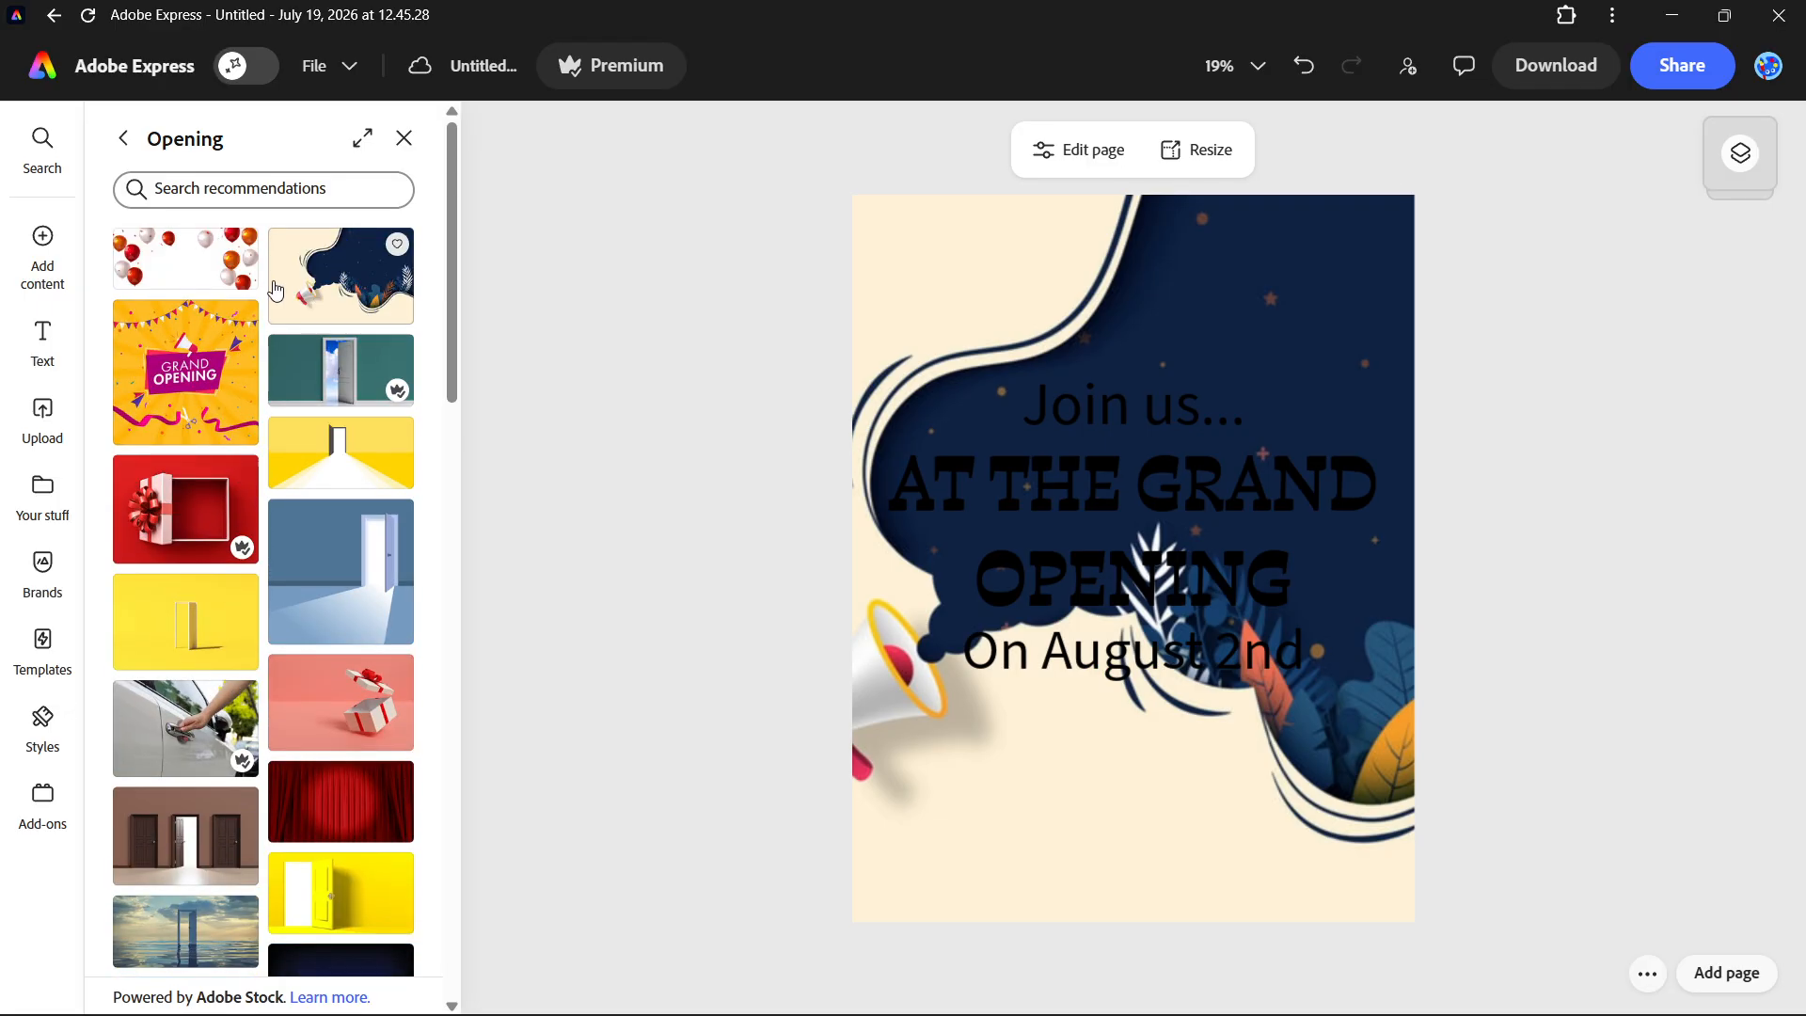
left_click(215, 256)
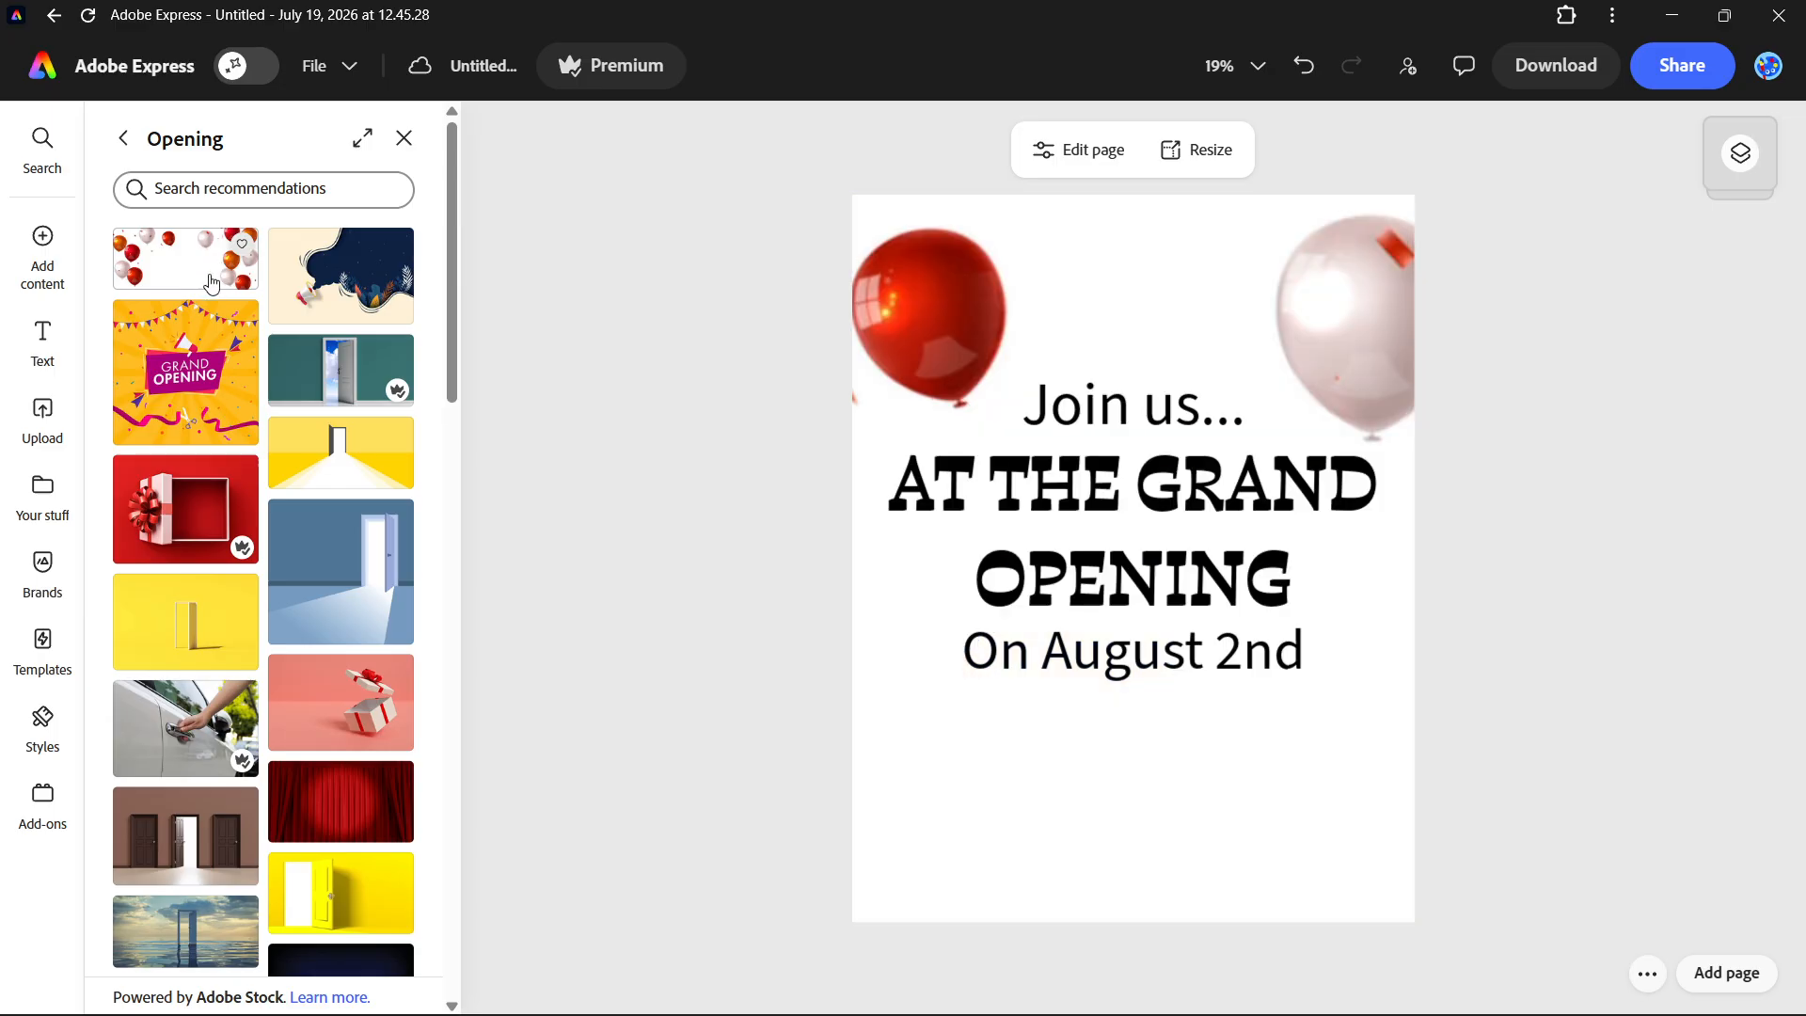
- Set the coral image with the open white gift box and red ribbon as the page background
left_click(347, 684)
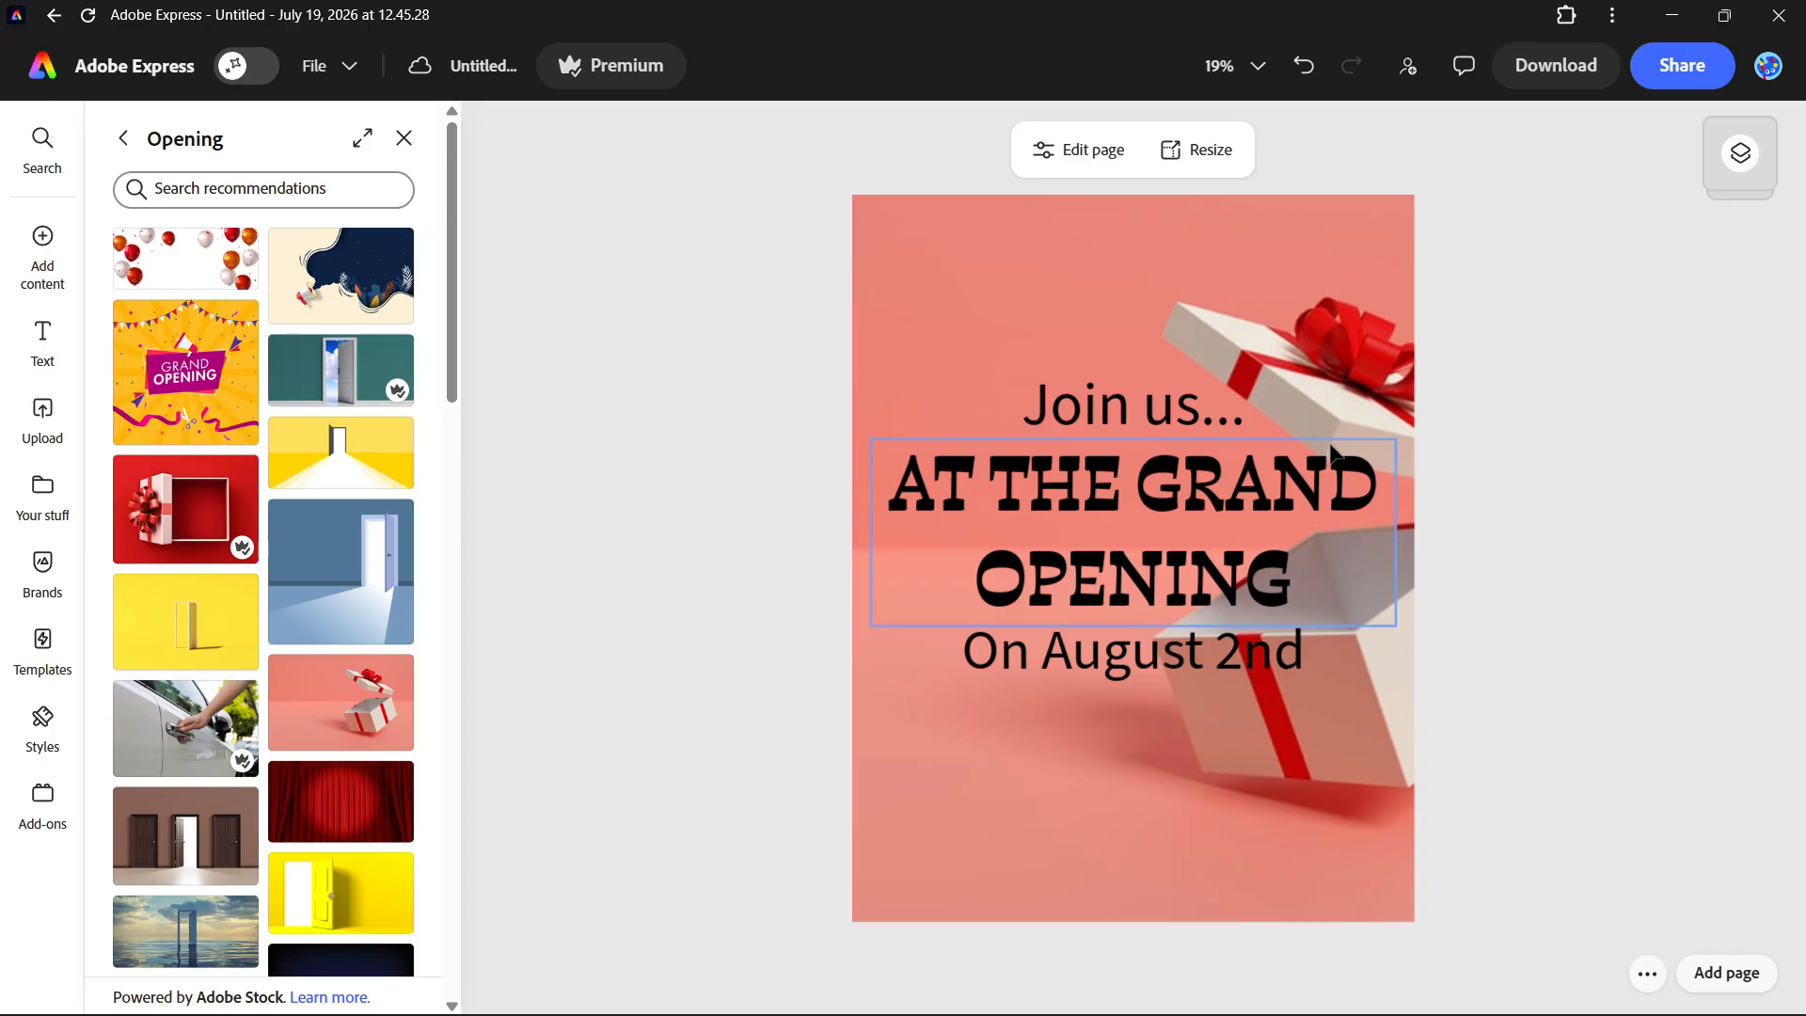
scroll(302, 693, "down", 8)
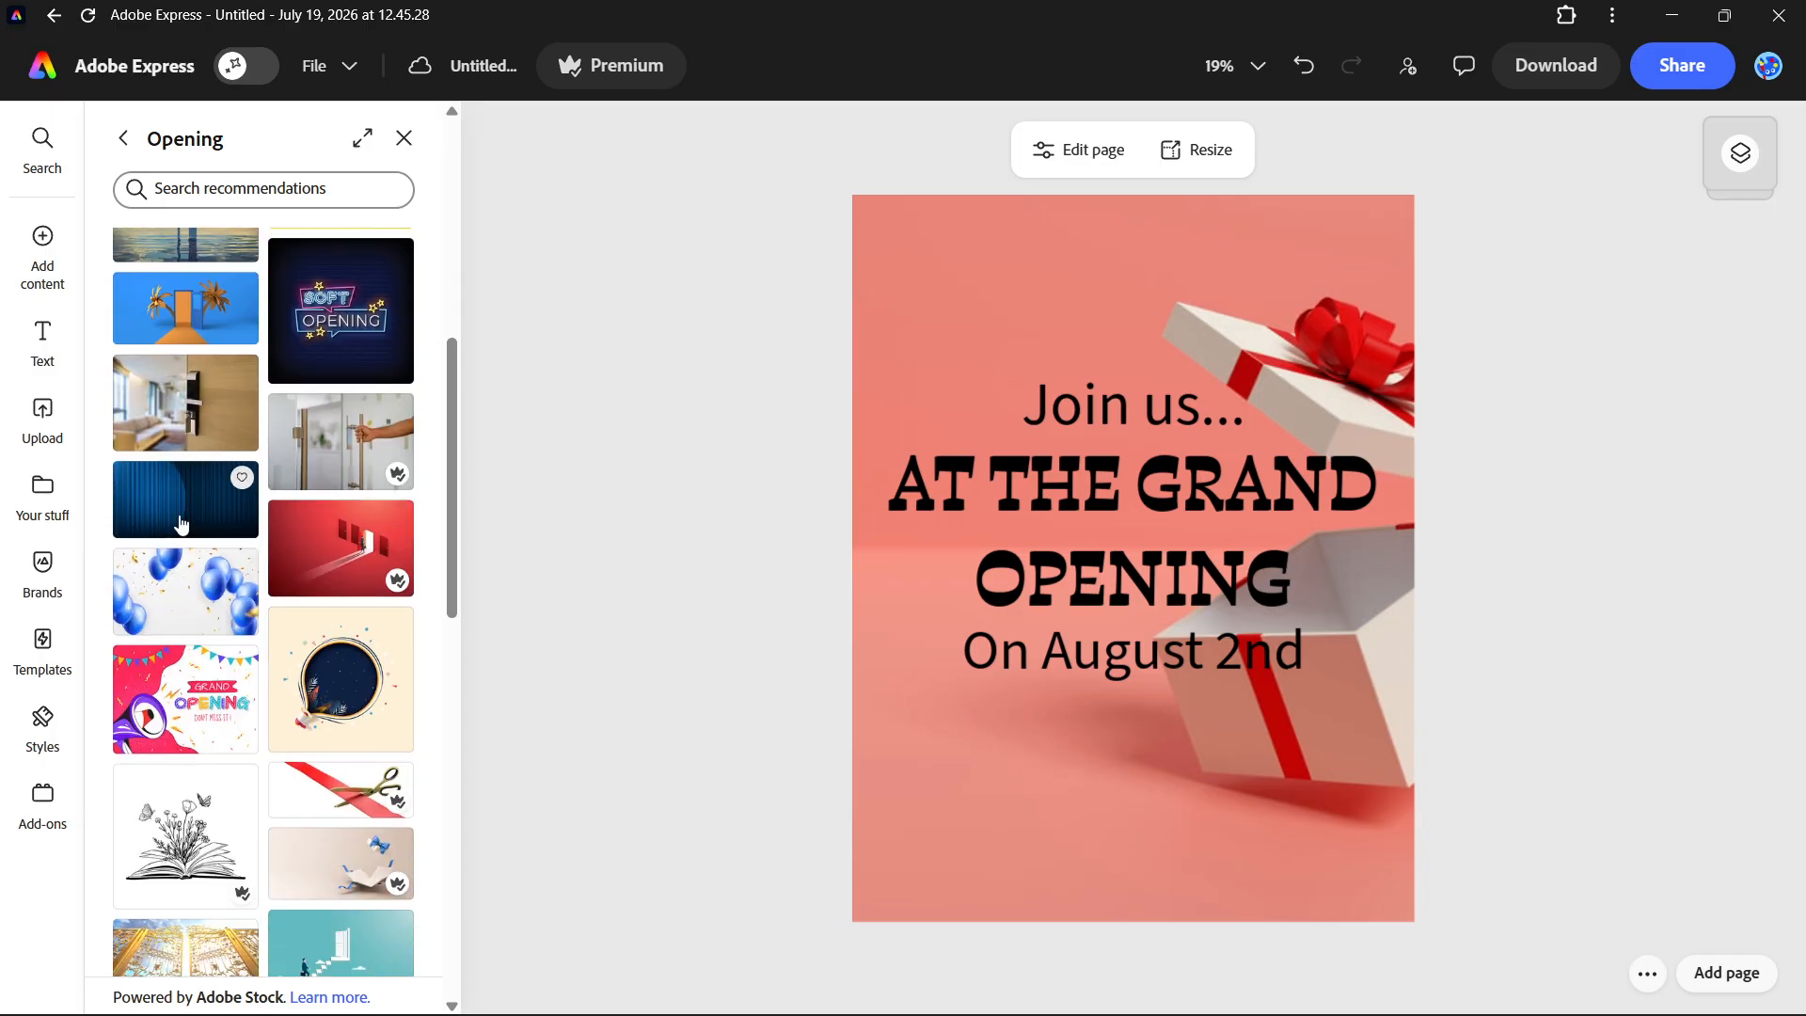
scroll(188, 301, "up", 8)
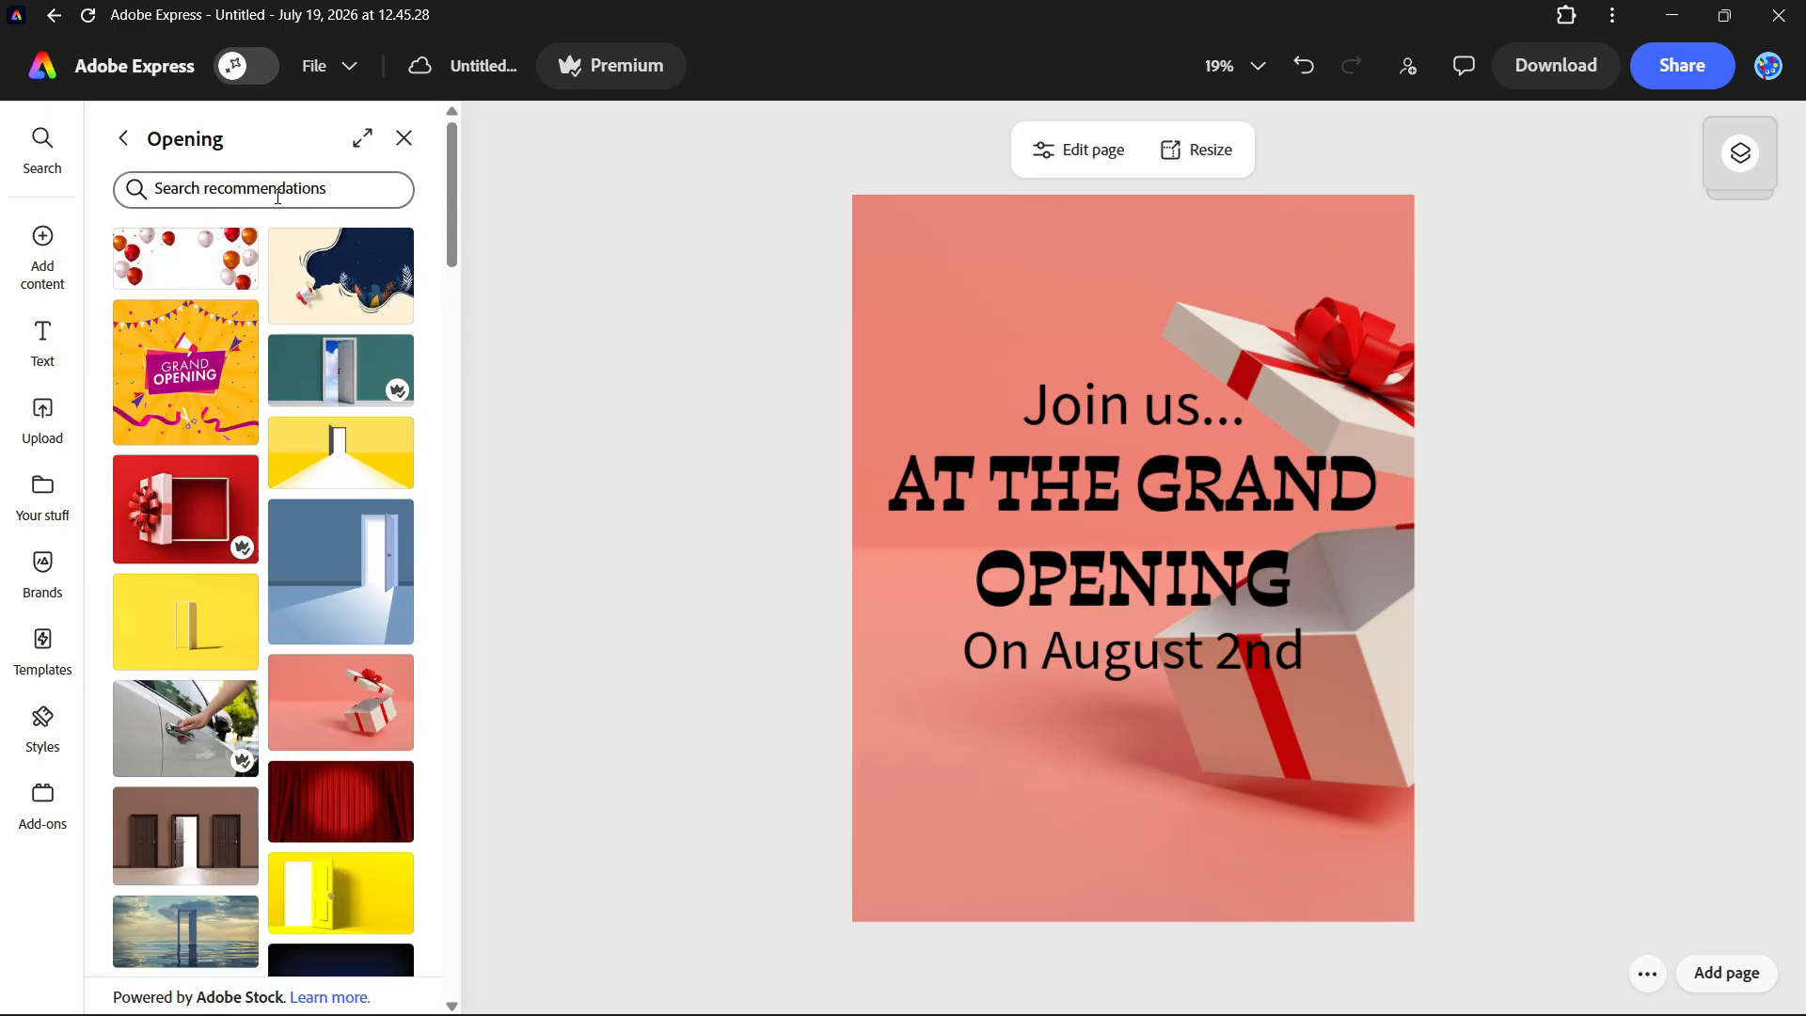
- Add a rounded rectangle shape and move it below the "On August 2nd" line
mouse_move(52, 263)
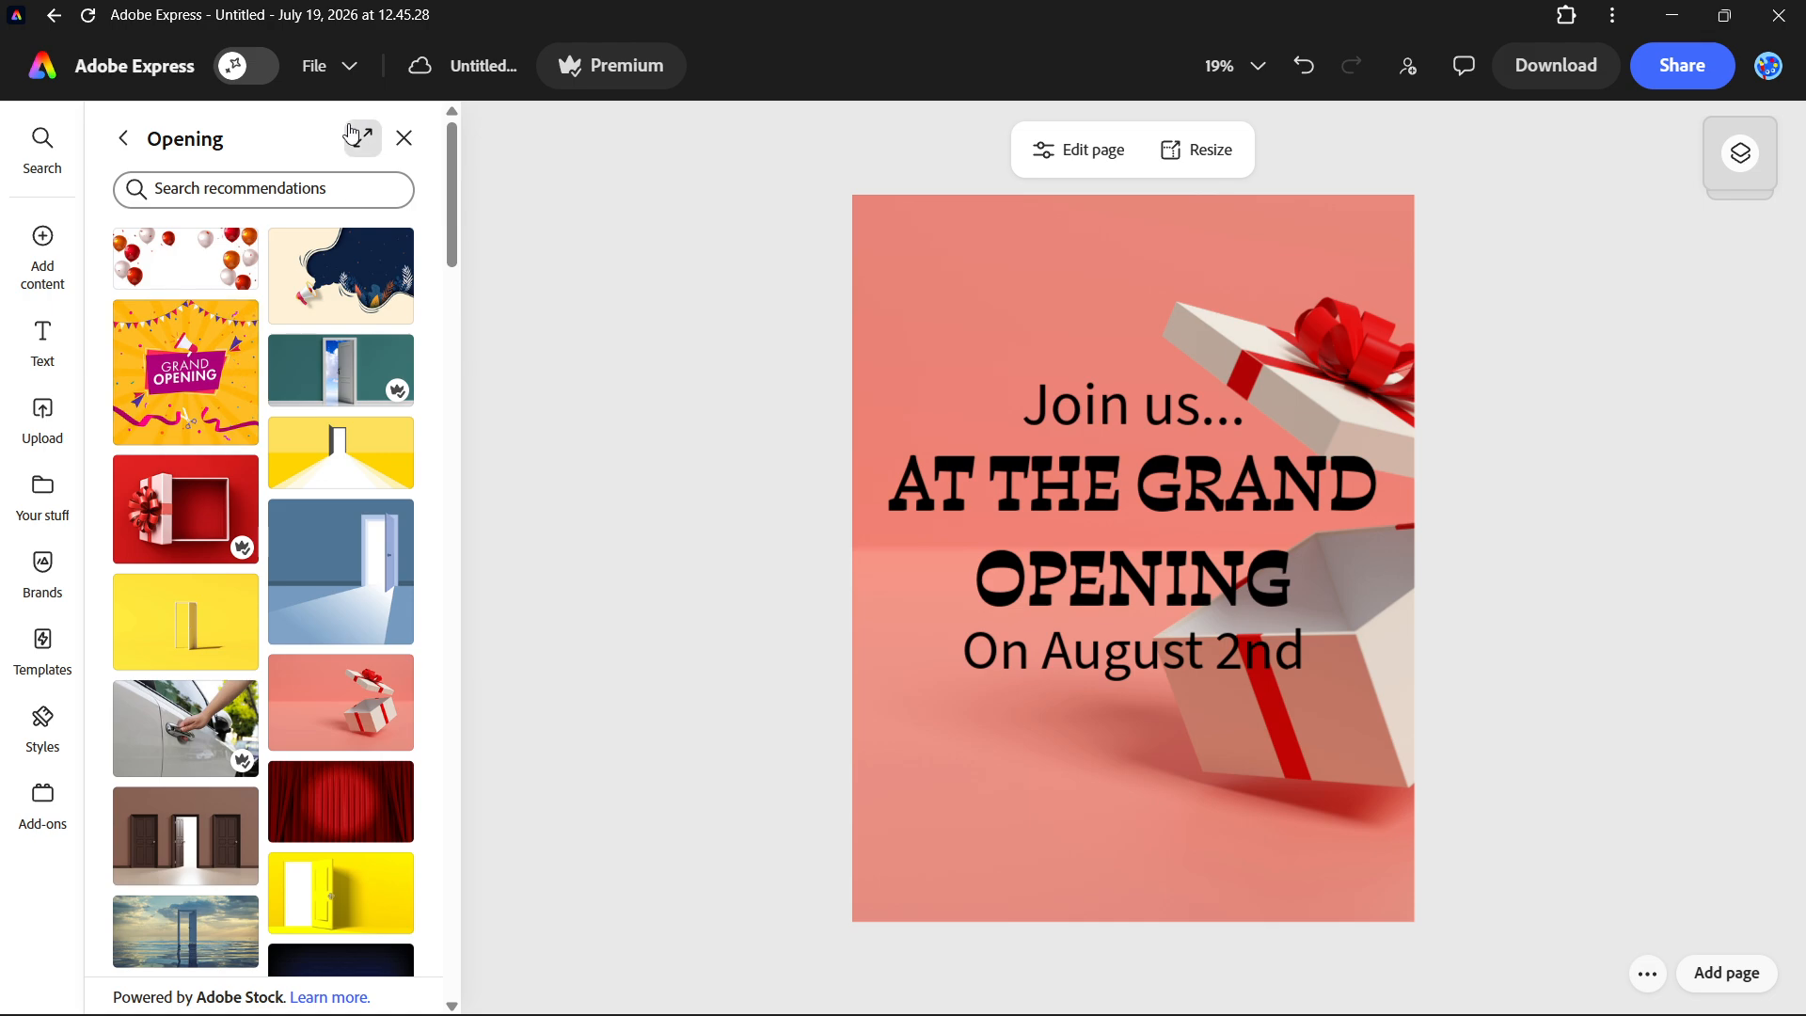
left_click(128, 148)
scroll(212, 609, "down", 1)
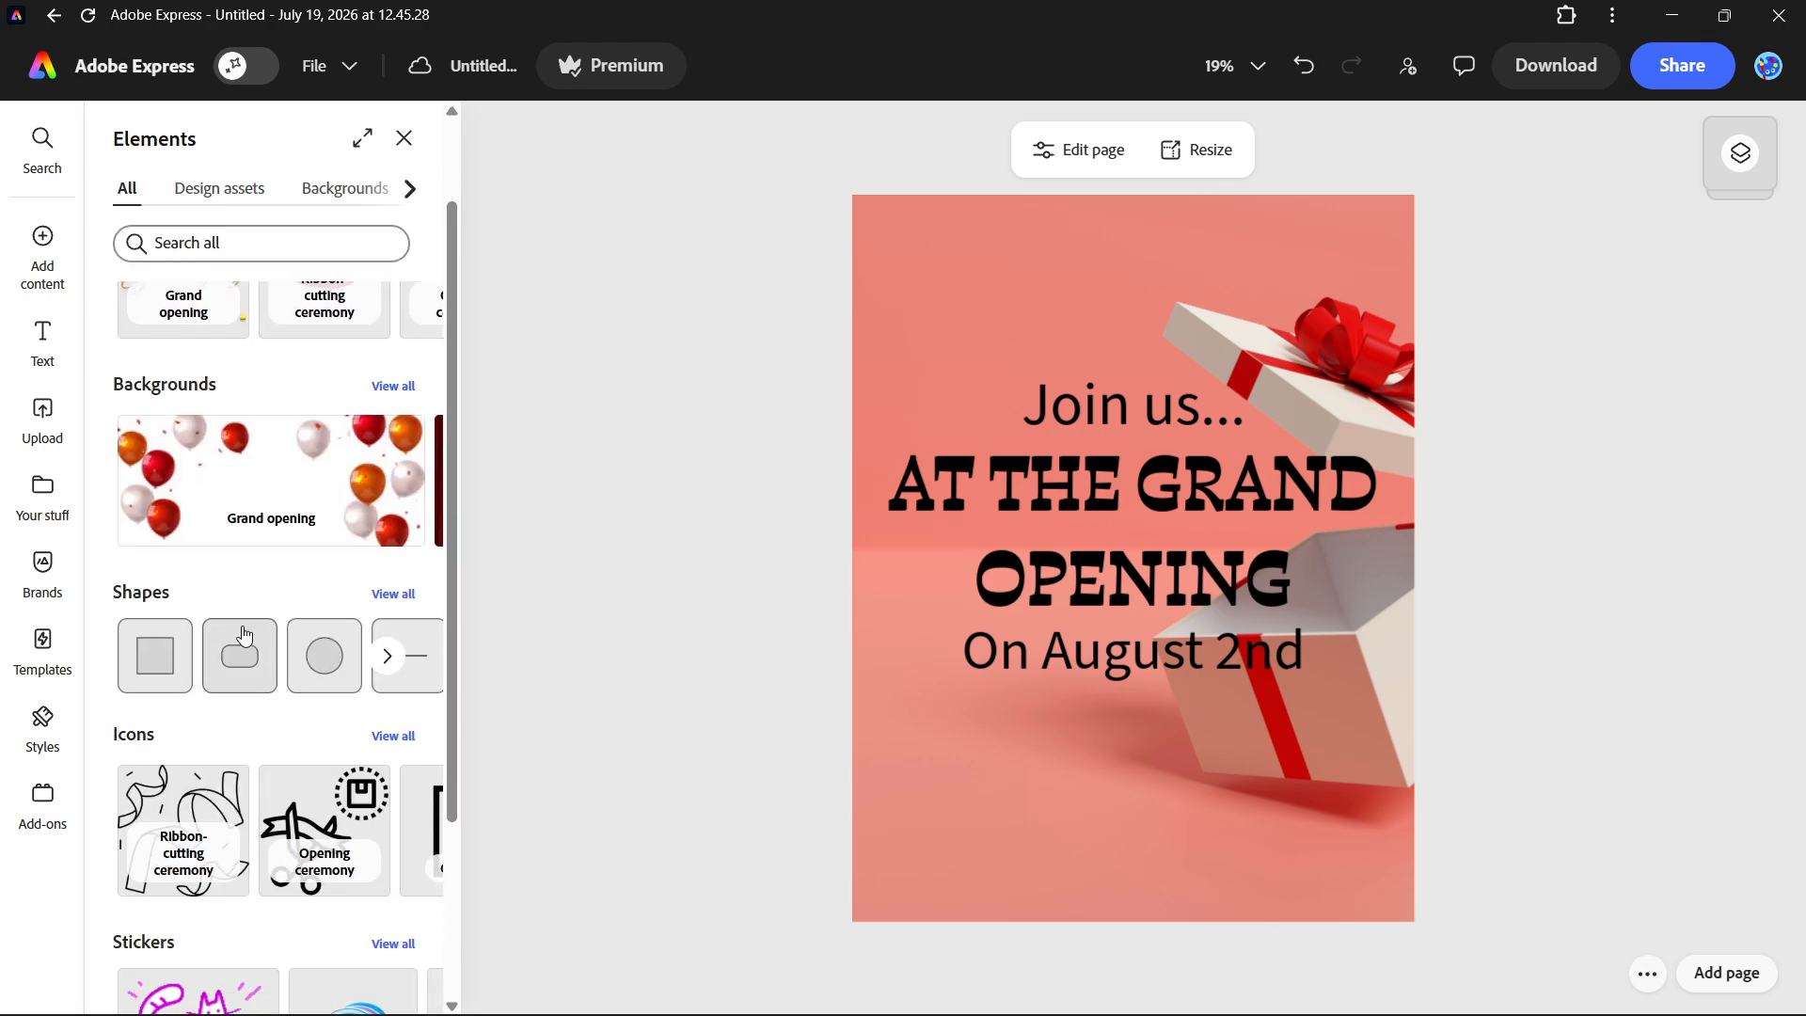
scroll(212, 610, "down", 3)
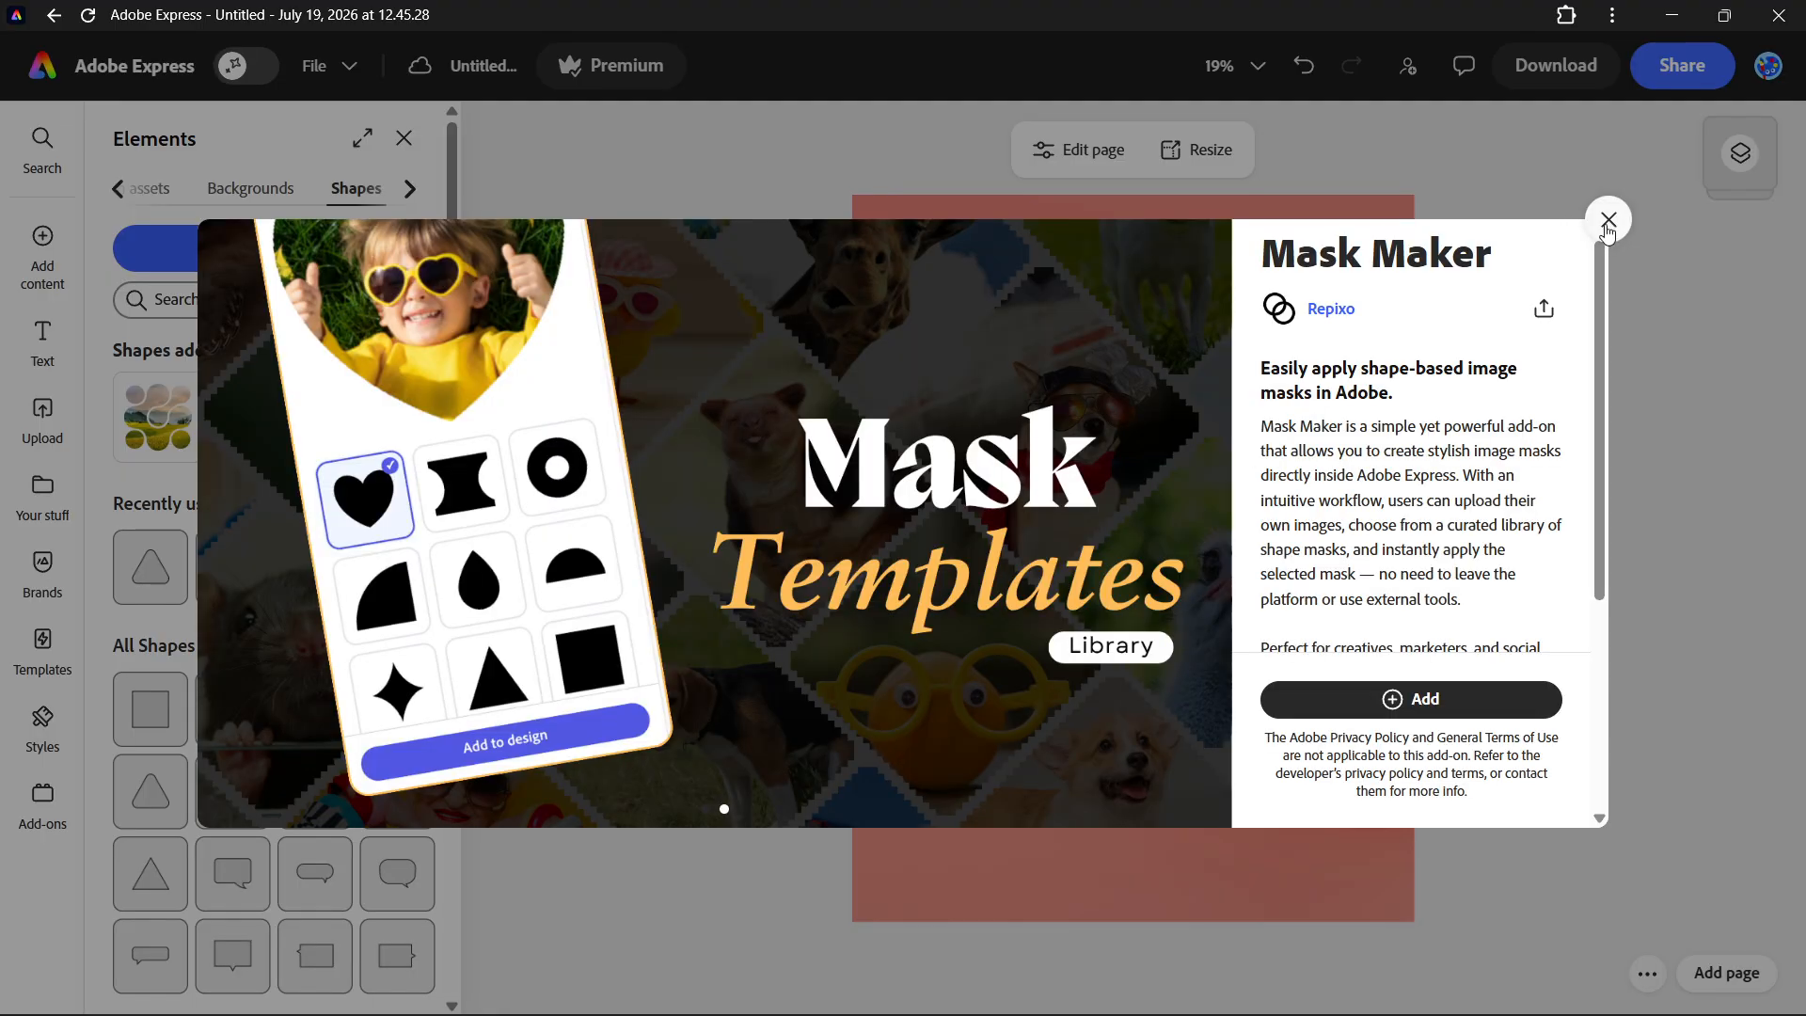
left_click(1607, 223)
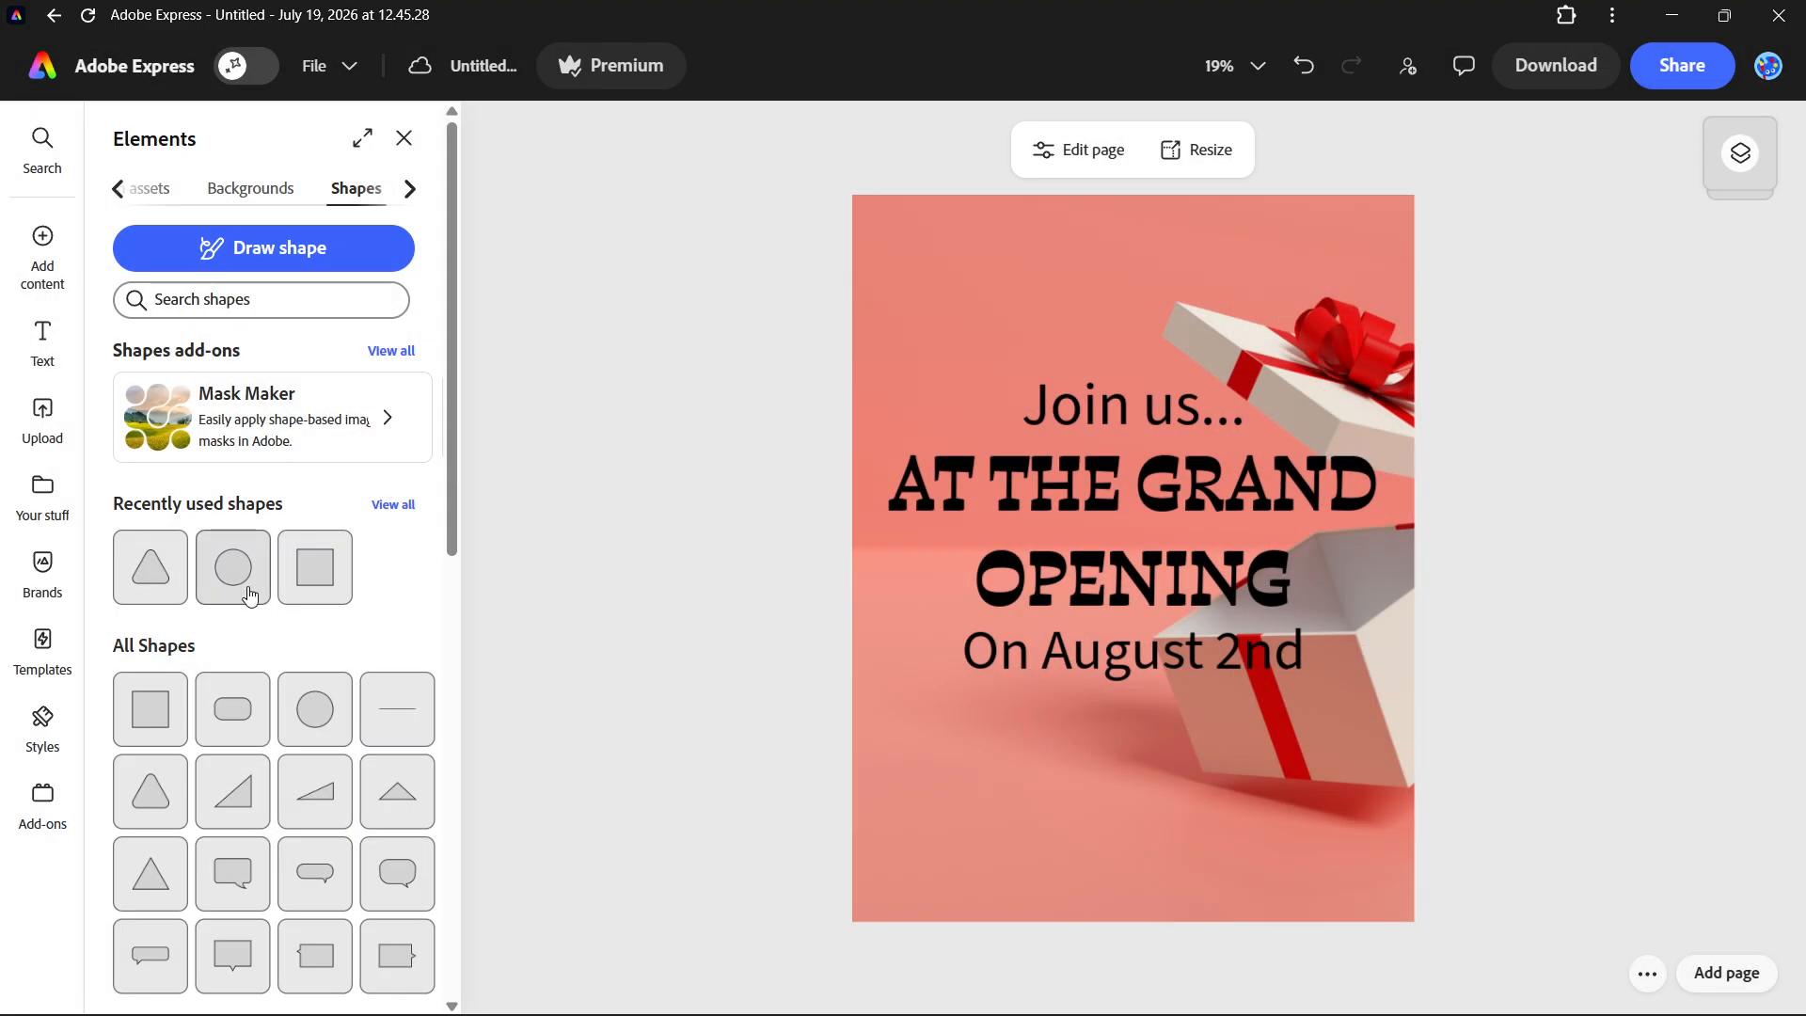
left_click(224, 715)
left_click_drag(1091, 584, 994, 785)
- Stretch the rounded rectangle to nearly the page's width, make it taller, and center it beneath the text
left_click_drag(1120, 760, 1405, 760)
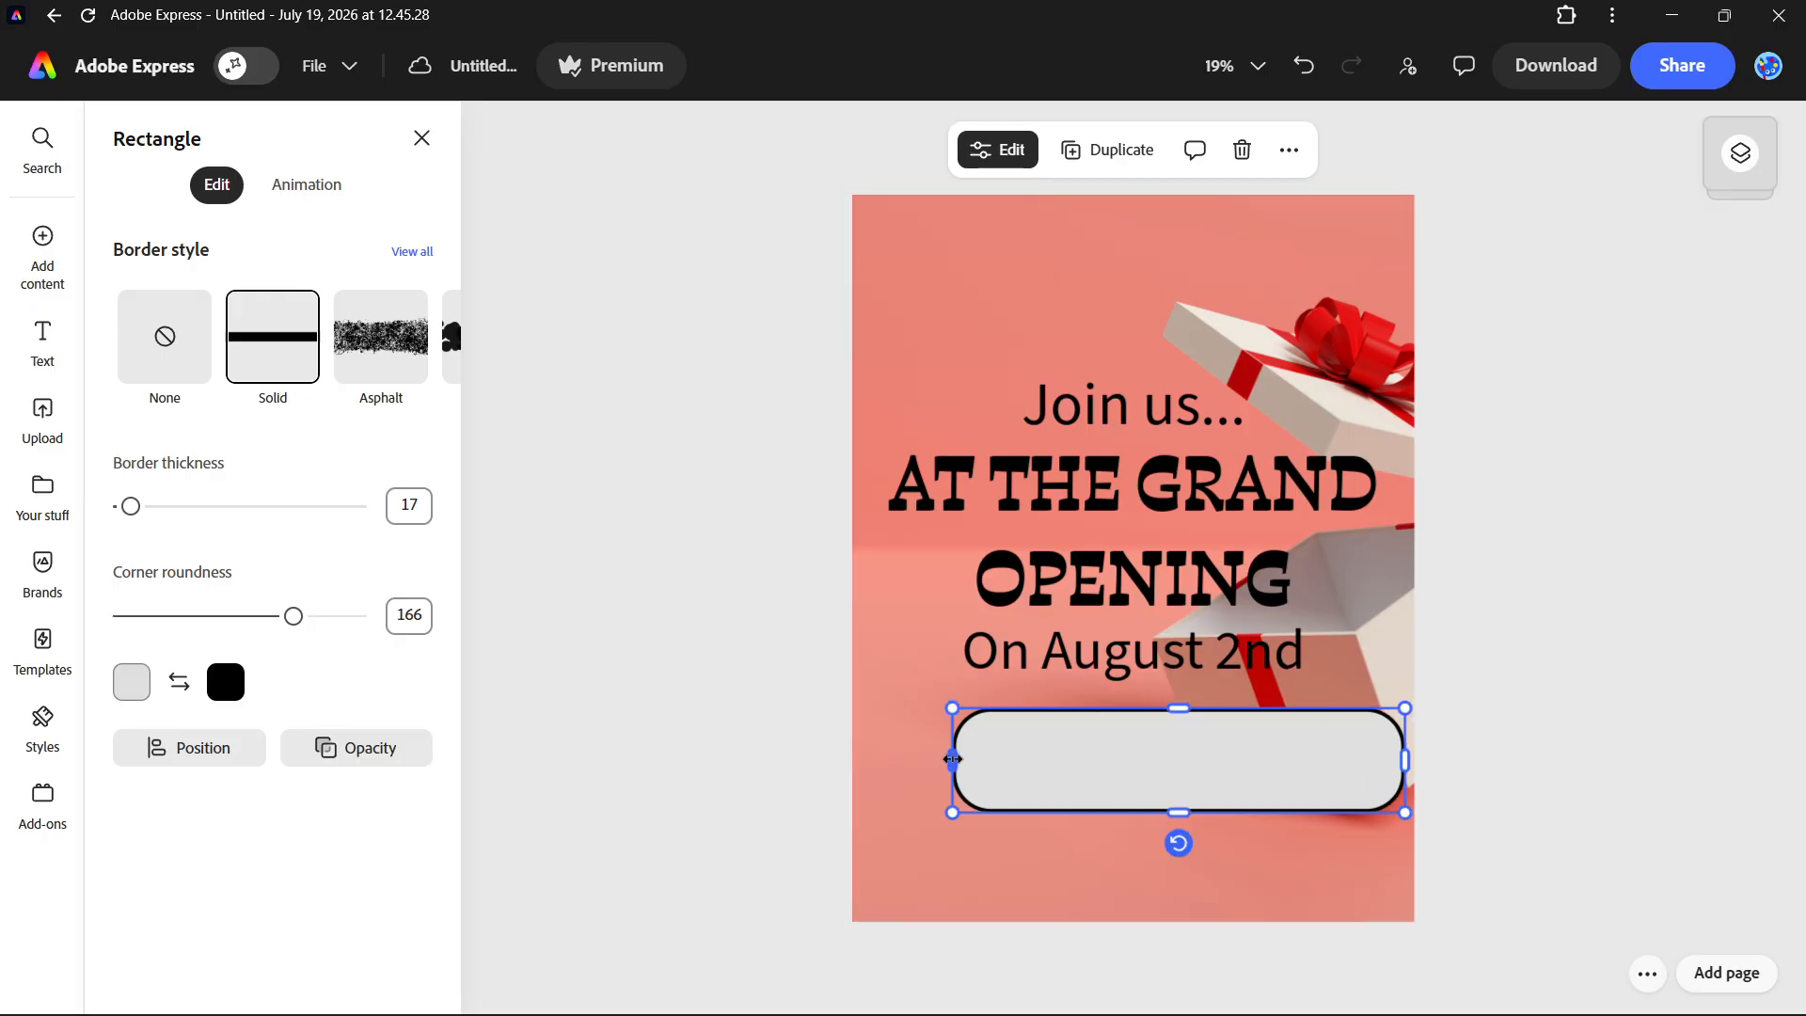
left_click_drag(952, 759, 893, 759)
left_click_drag(1148, 812, 1148, 869)
left_click_drag(1245, 798, 1229, 794)
left_click(1637, 802)
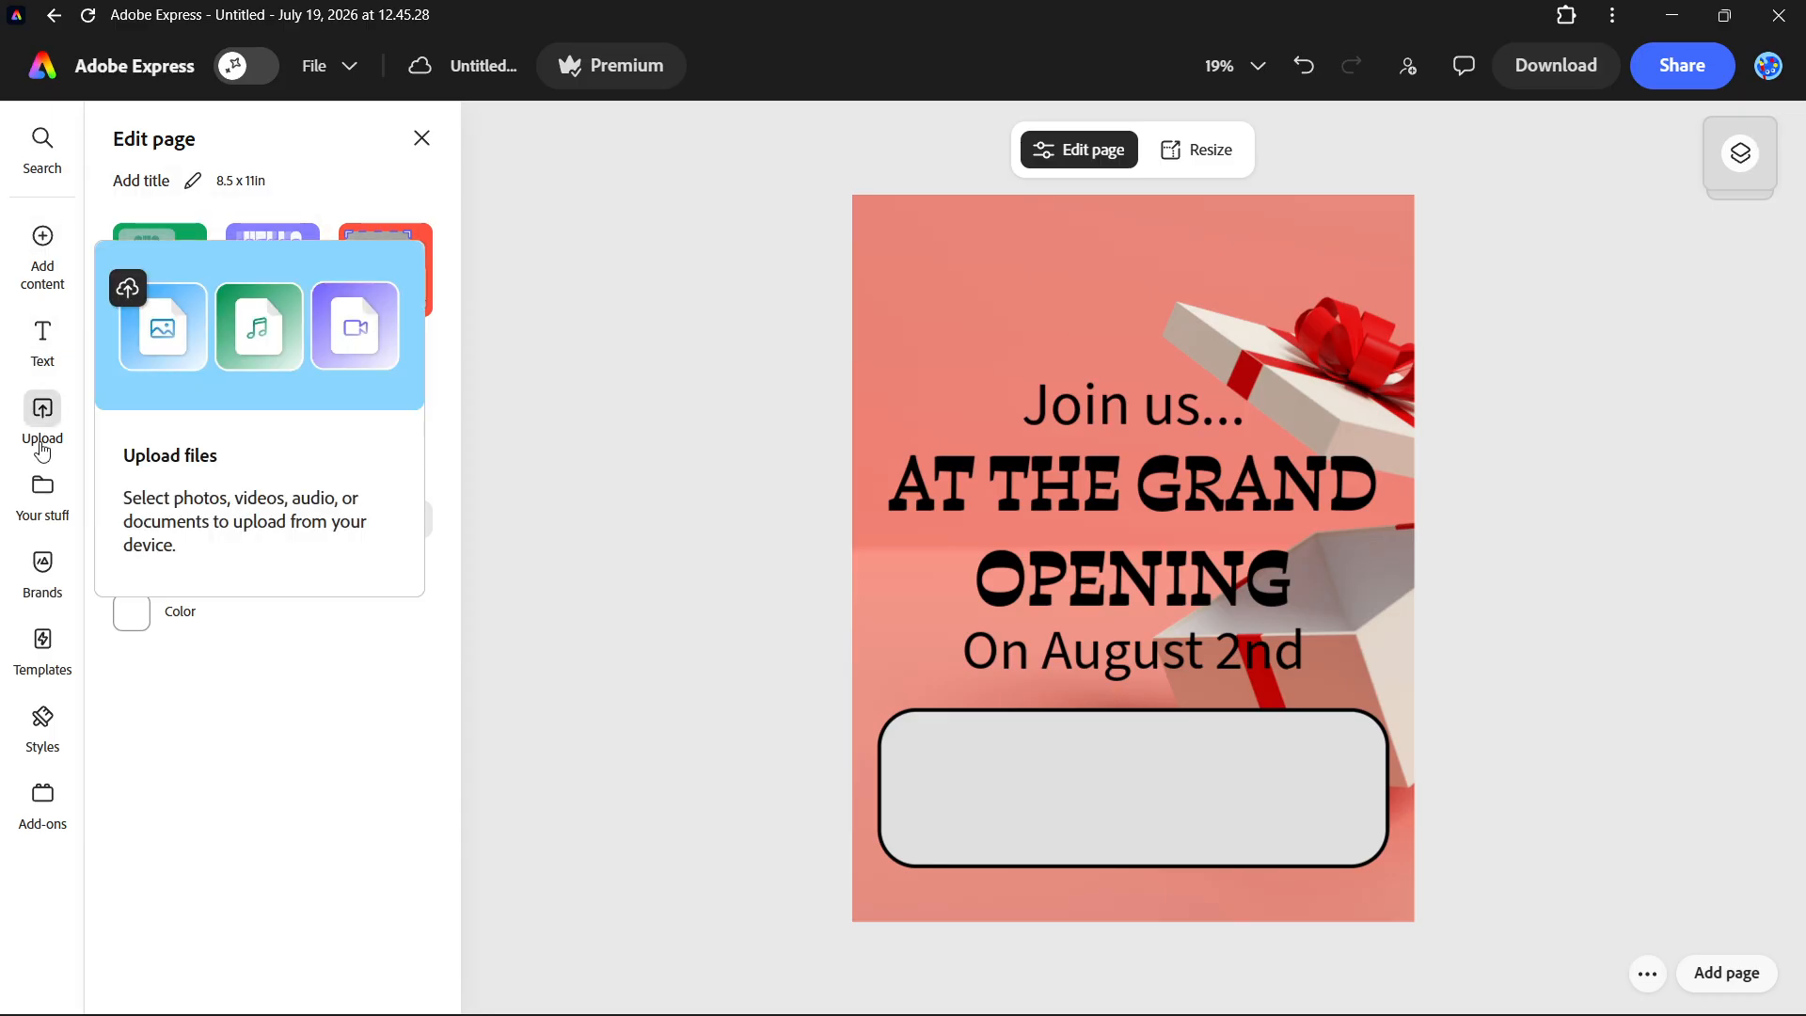
- Insert the semicircular progress chart from the charts collection
left_click(1202, 320)
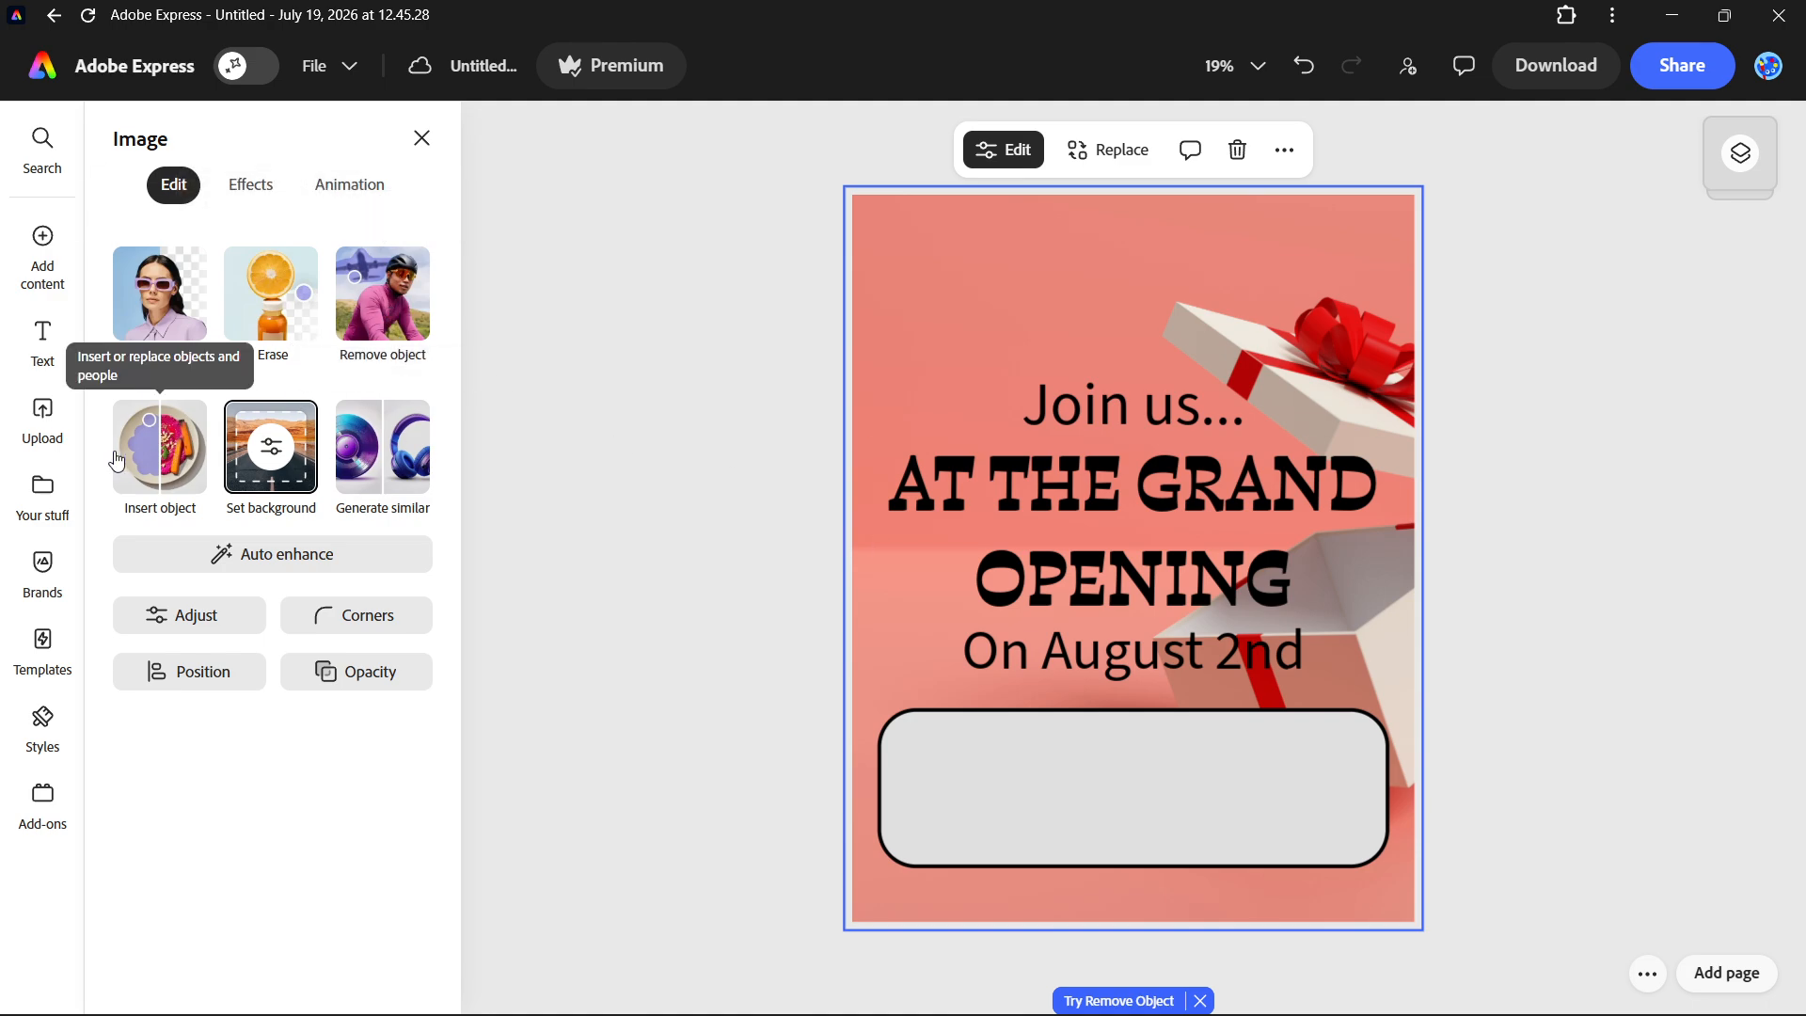
mouse_move(42, 269)
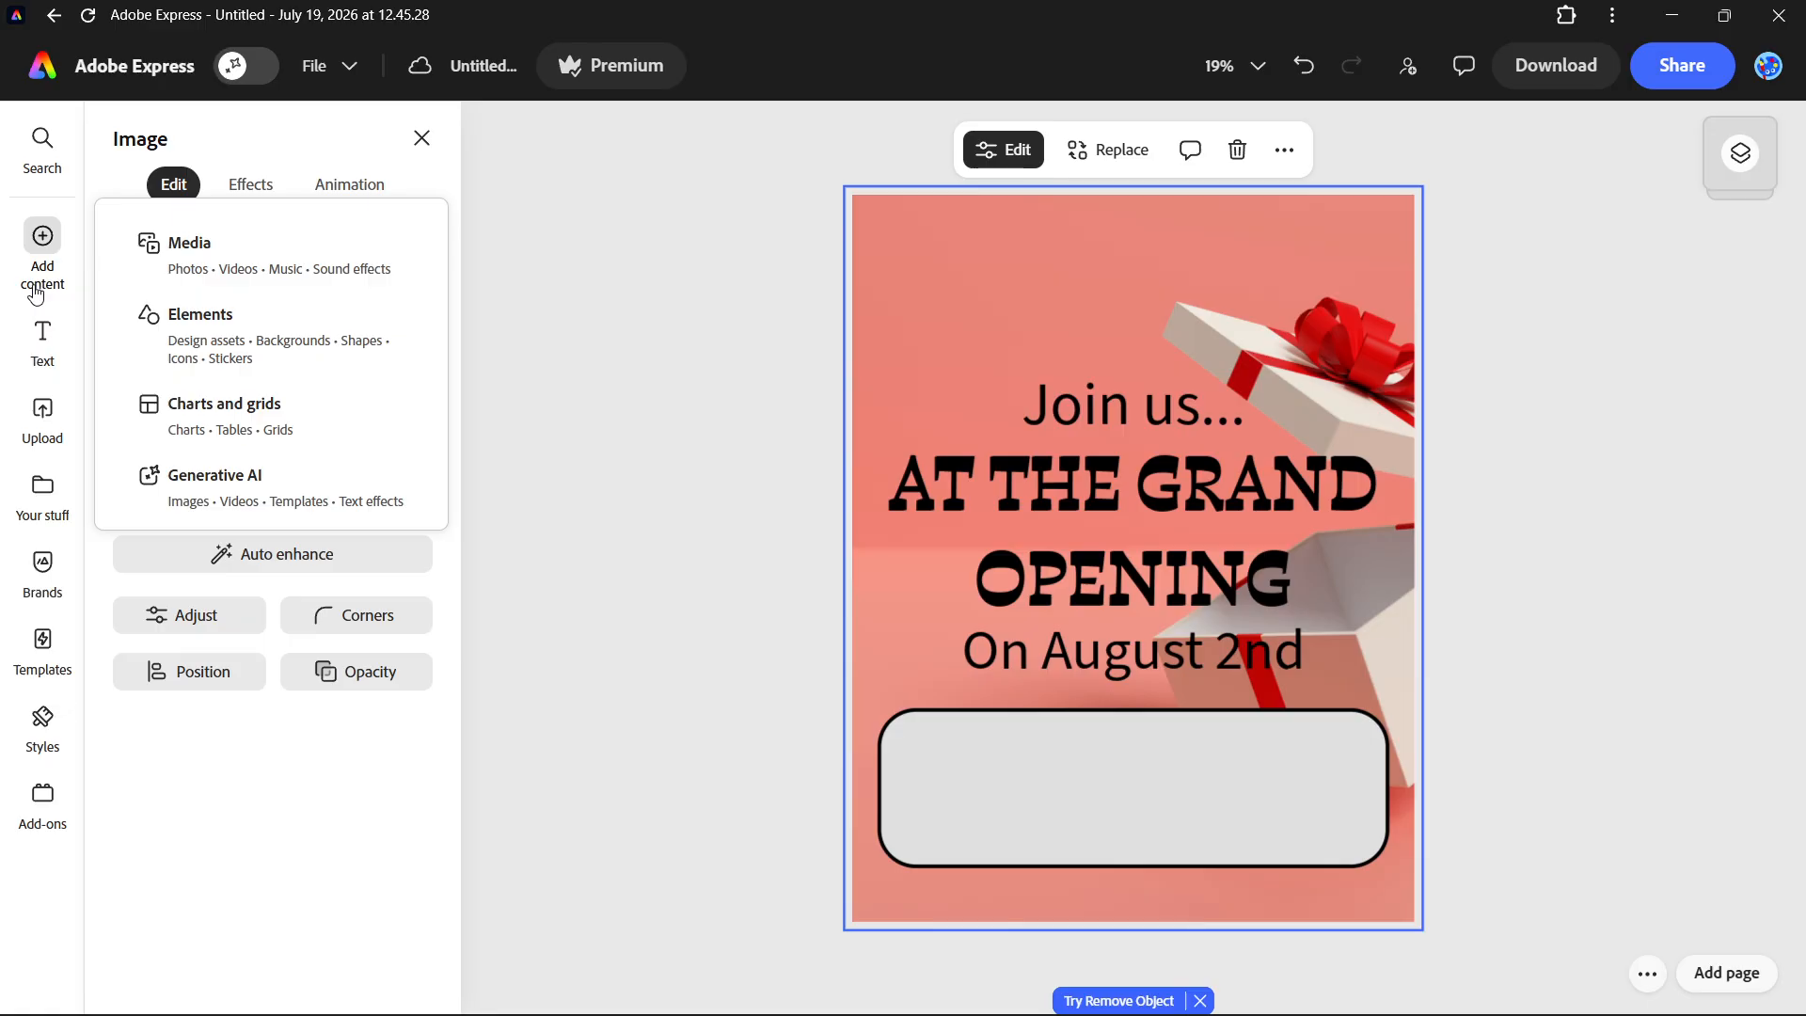
left_click(322, 429)
left_click(361, 385)
left_click(144, 388)
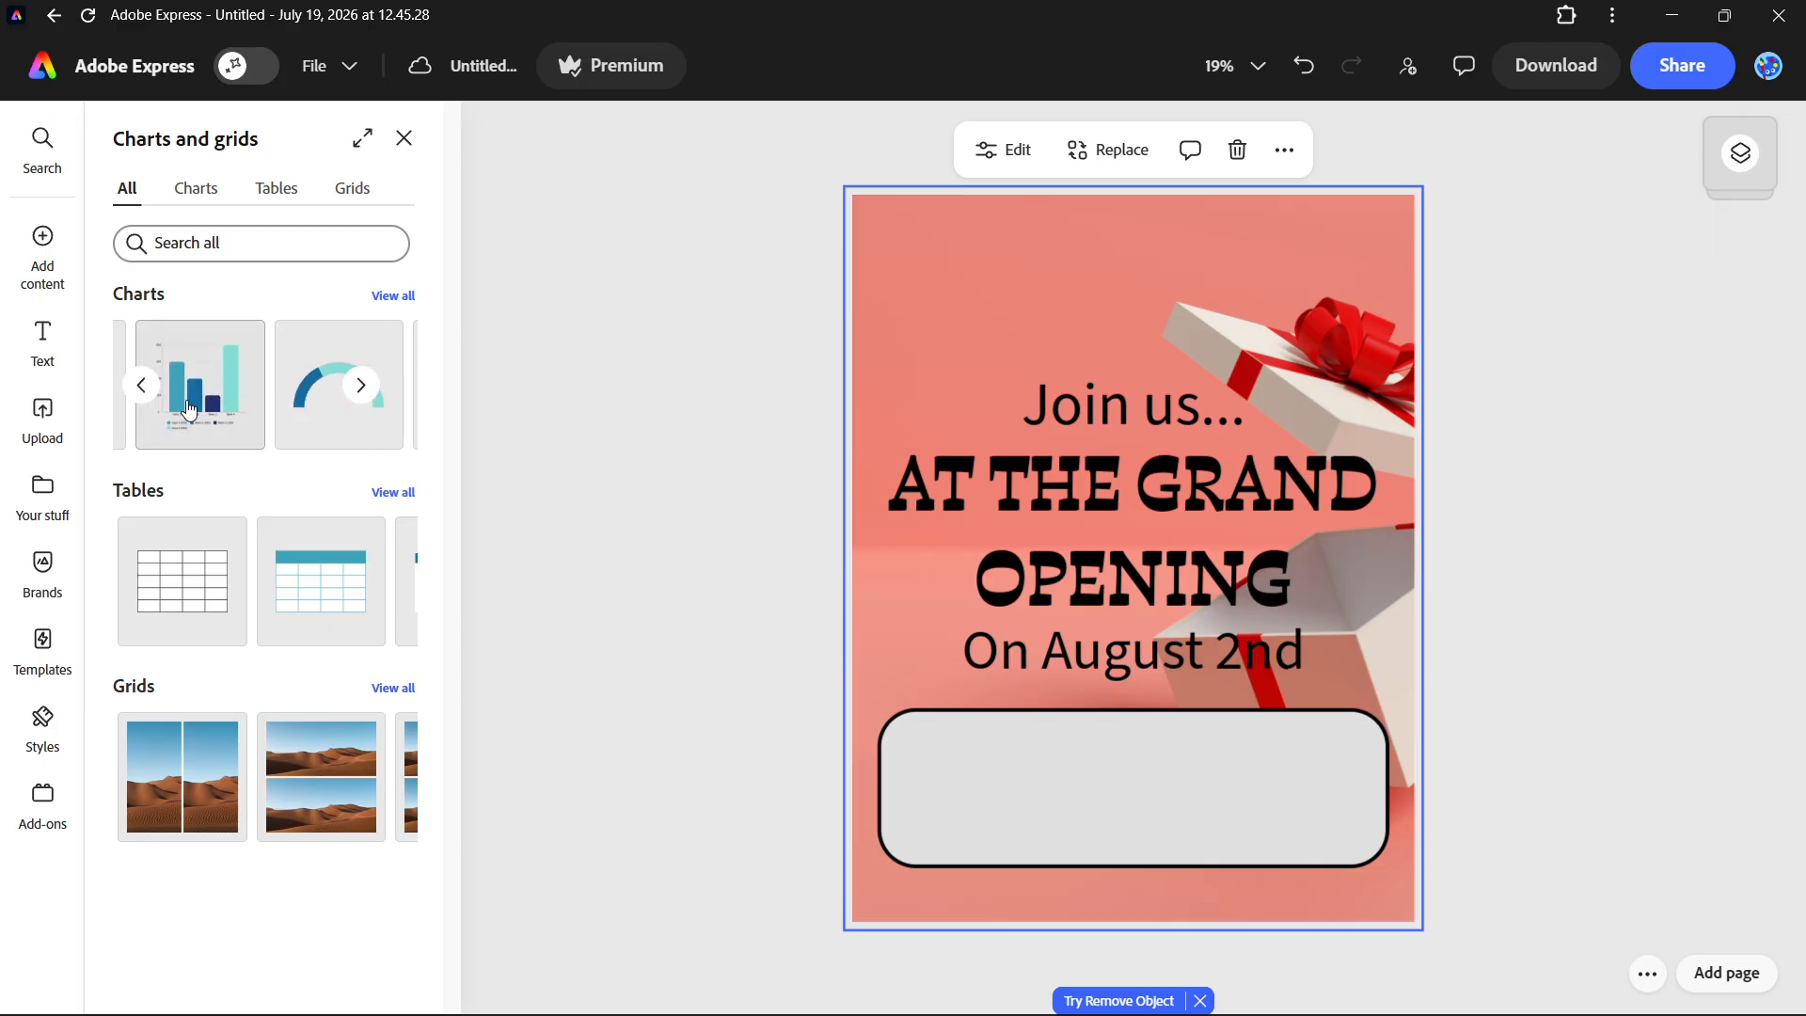
left_click(341, 396)
- Move the progress chart above the "Join us..." line, enlarge it to about twice its size, and center it horizontally
left_click_drag(1105, 553, 1093, 306)
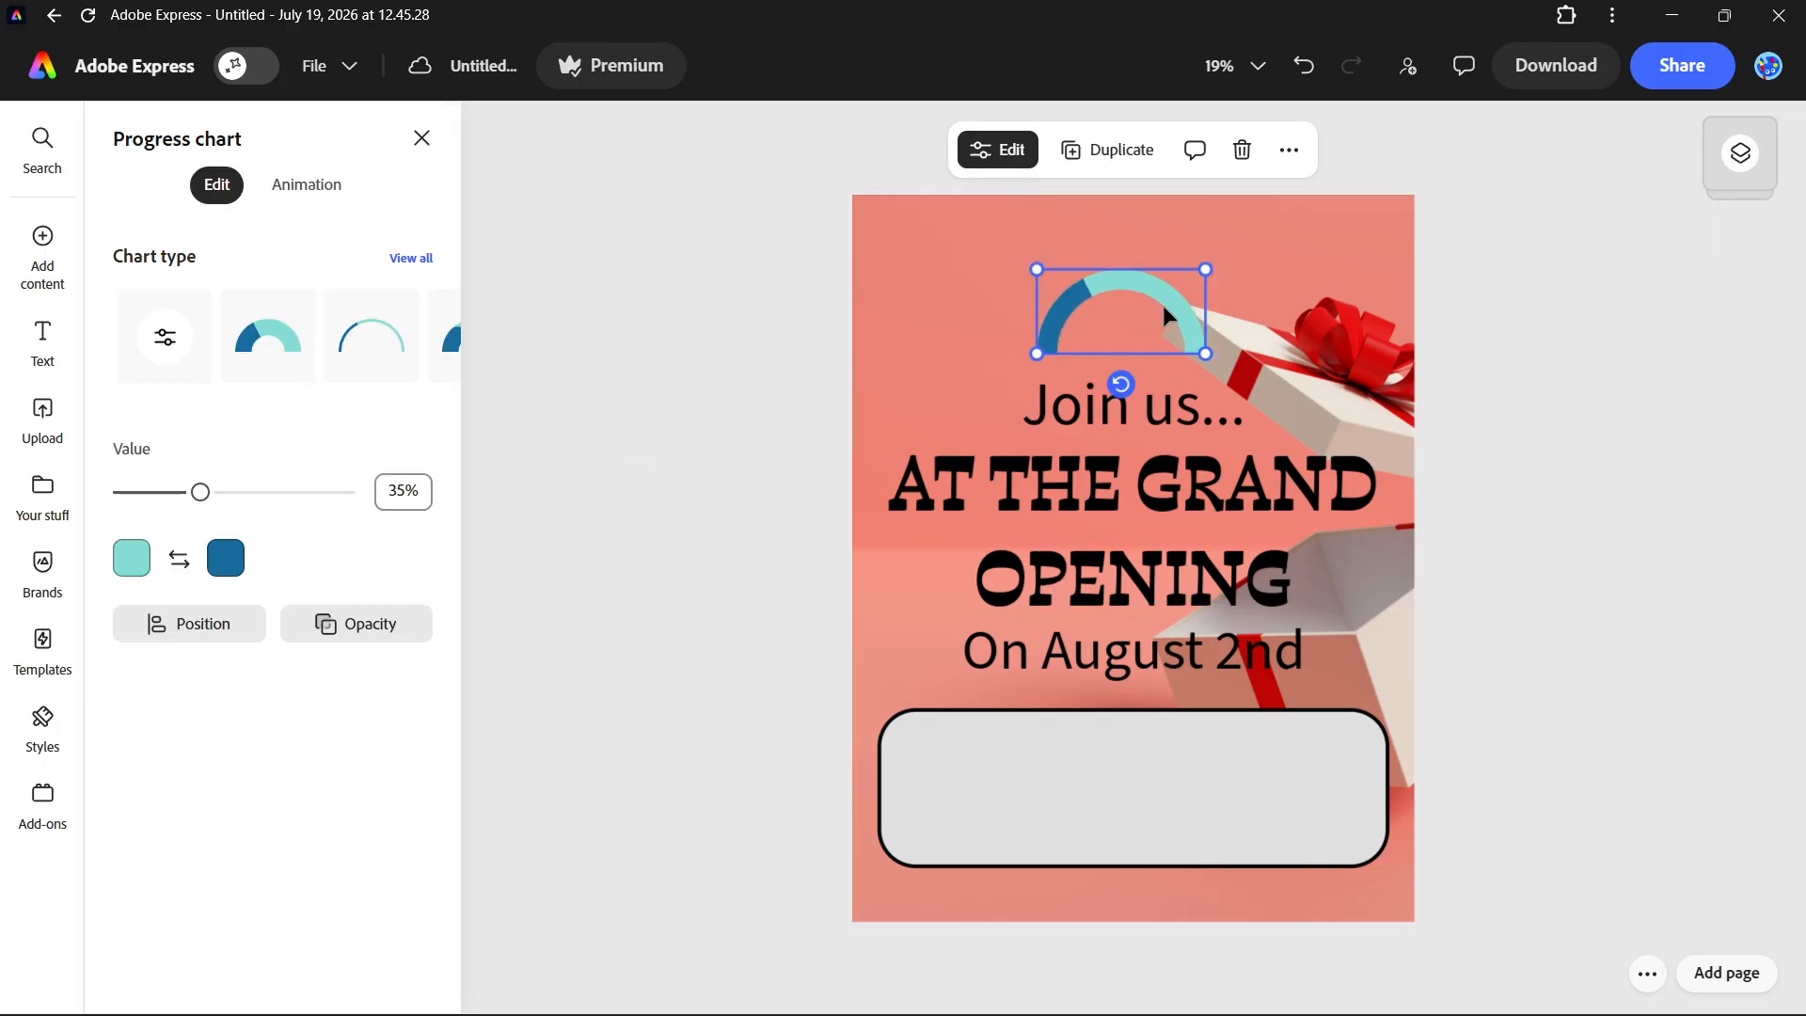
left_click_drag(1205, 354, 1371, 444)
left_click_drag(1225, 321, 1132, 262)
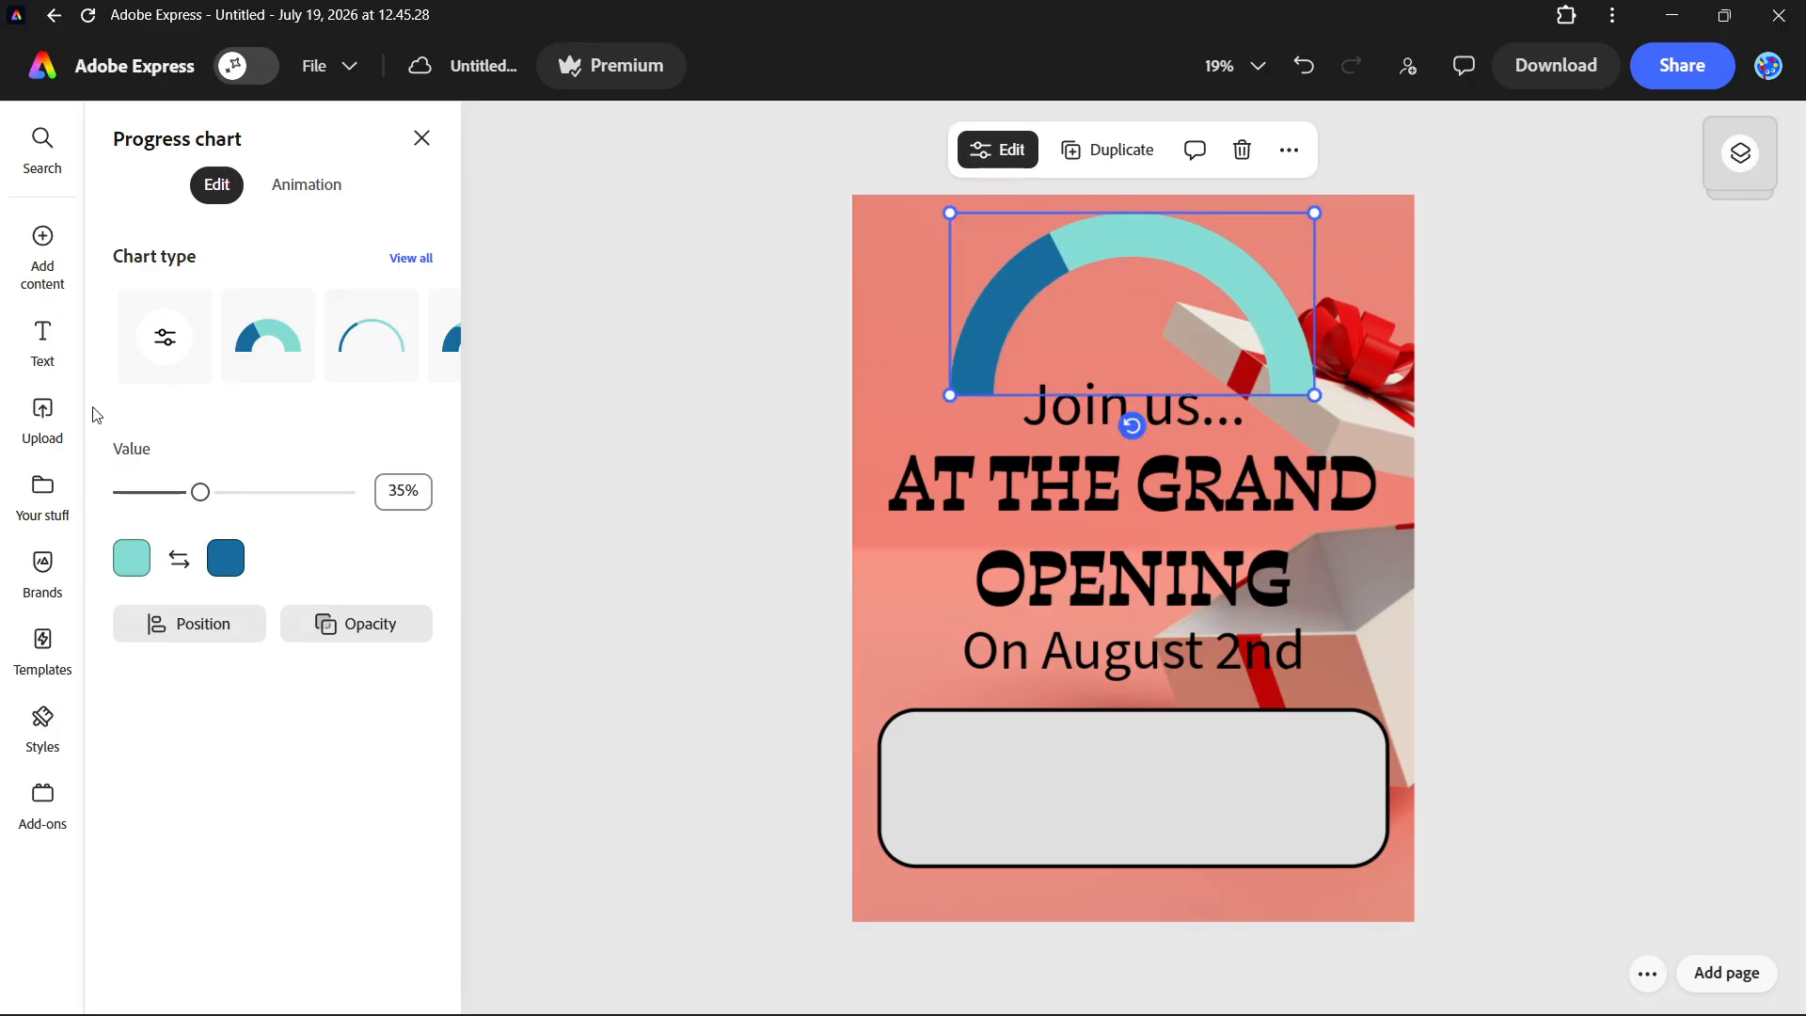
- Browse the sample images in the generative AI collection
mouse_move(42, 242)
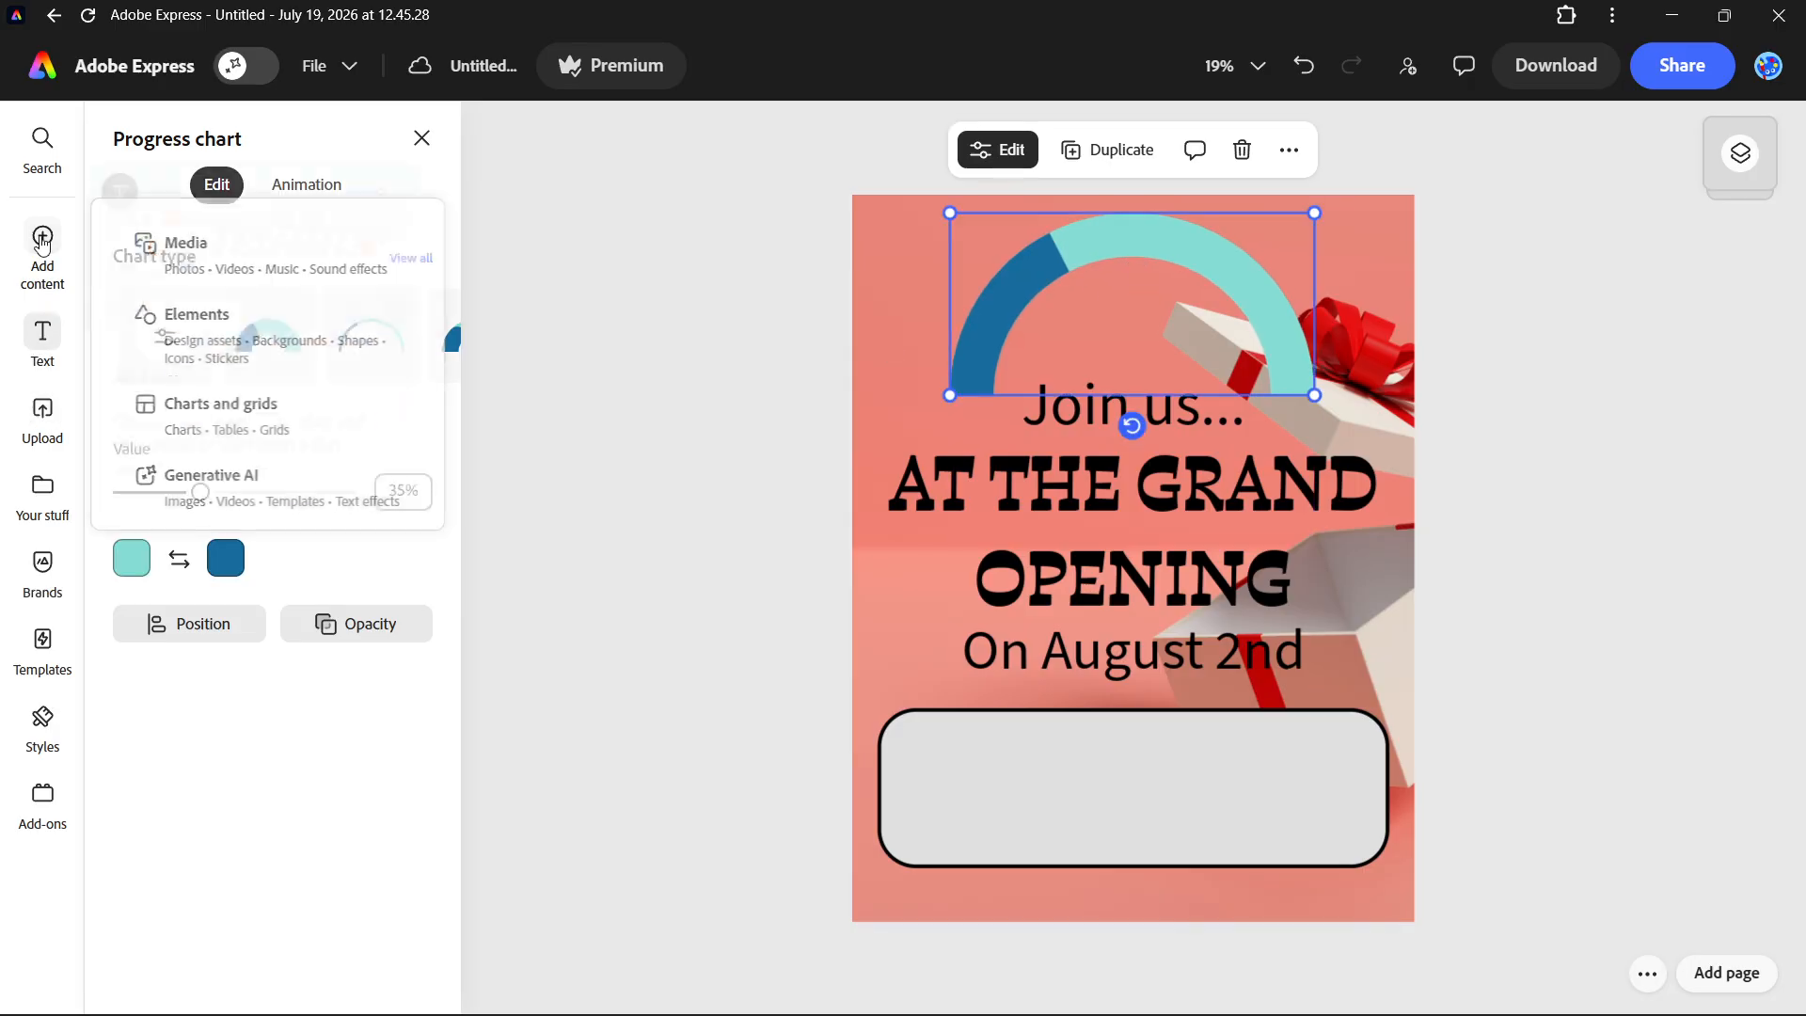
left_click(273, 482)
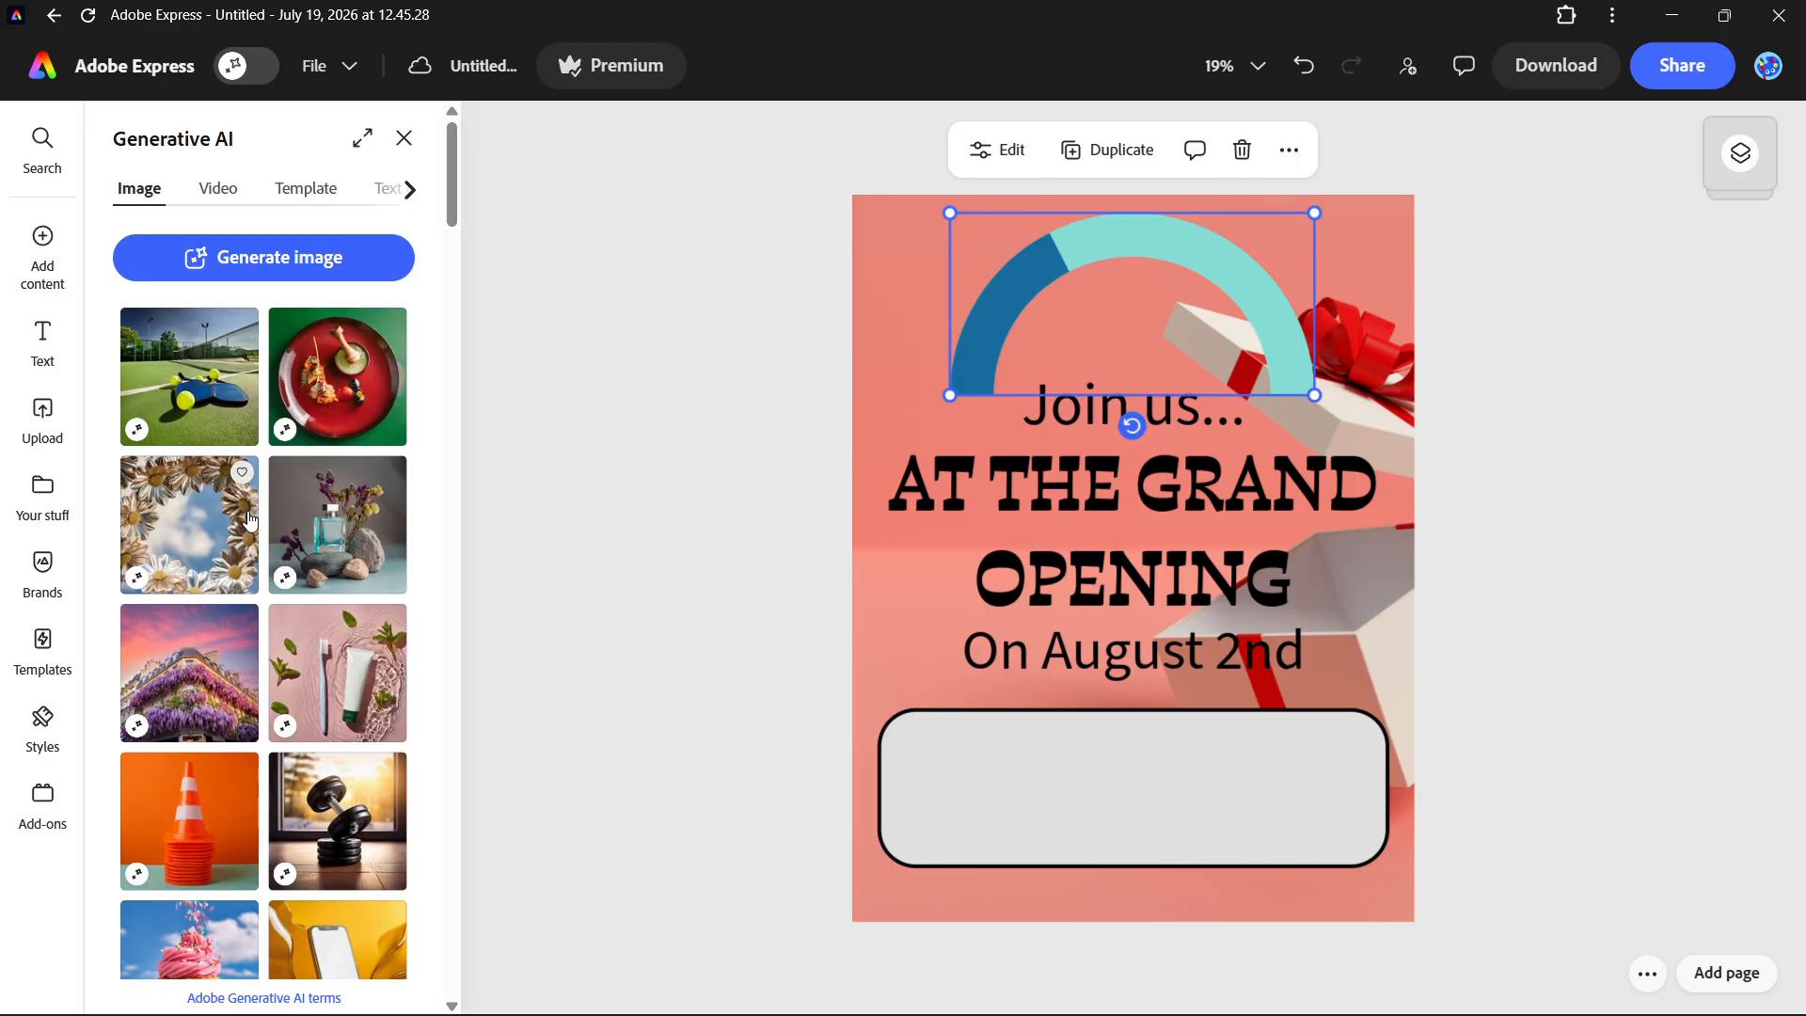
scroll(250, 519, "down", 6)
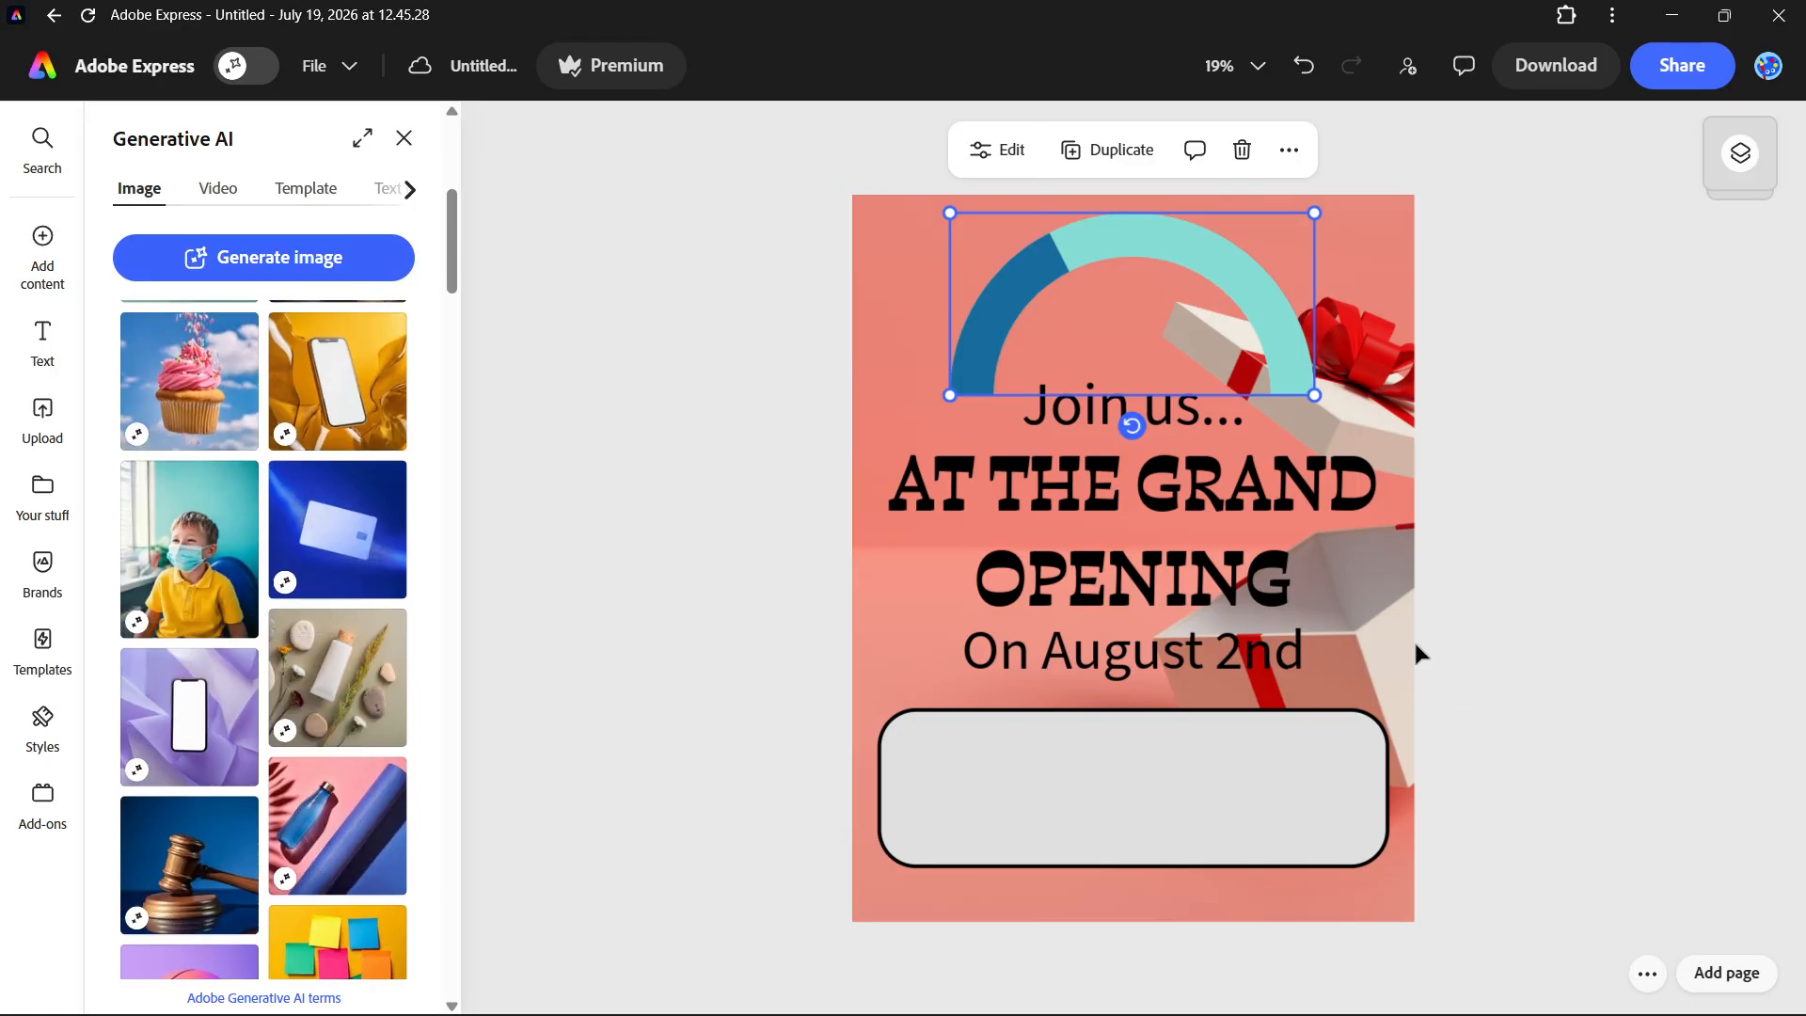
- Examine the page's resize options, from custom dimensions and recent sizes to the preset categories, and leave them without resizing
left_click(1435, 496)
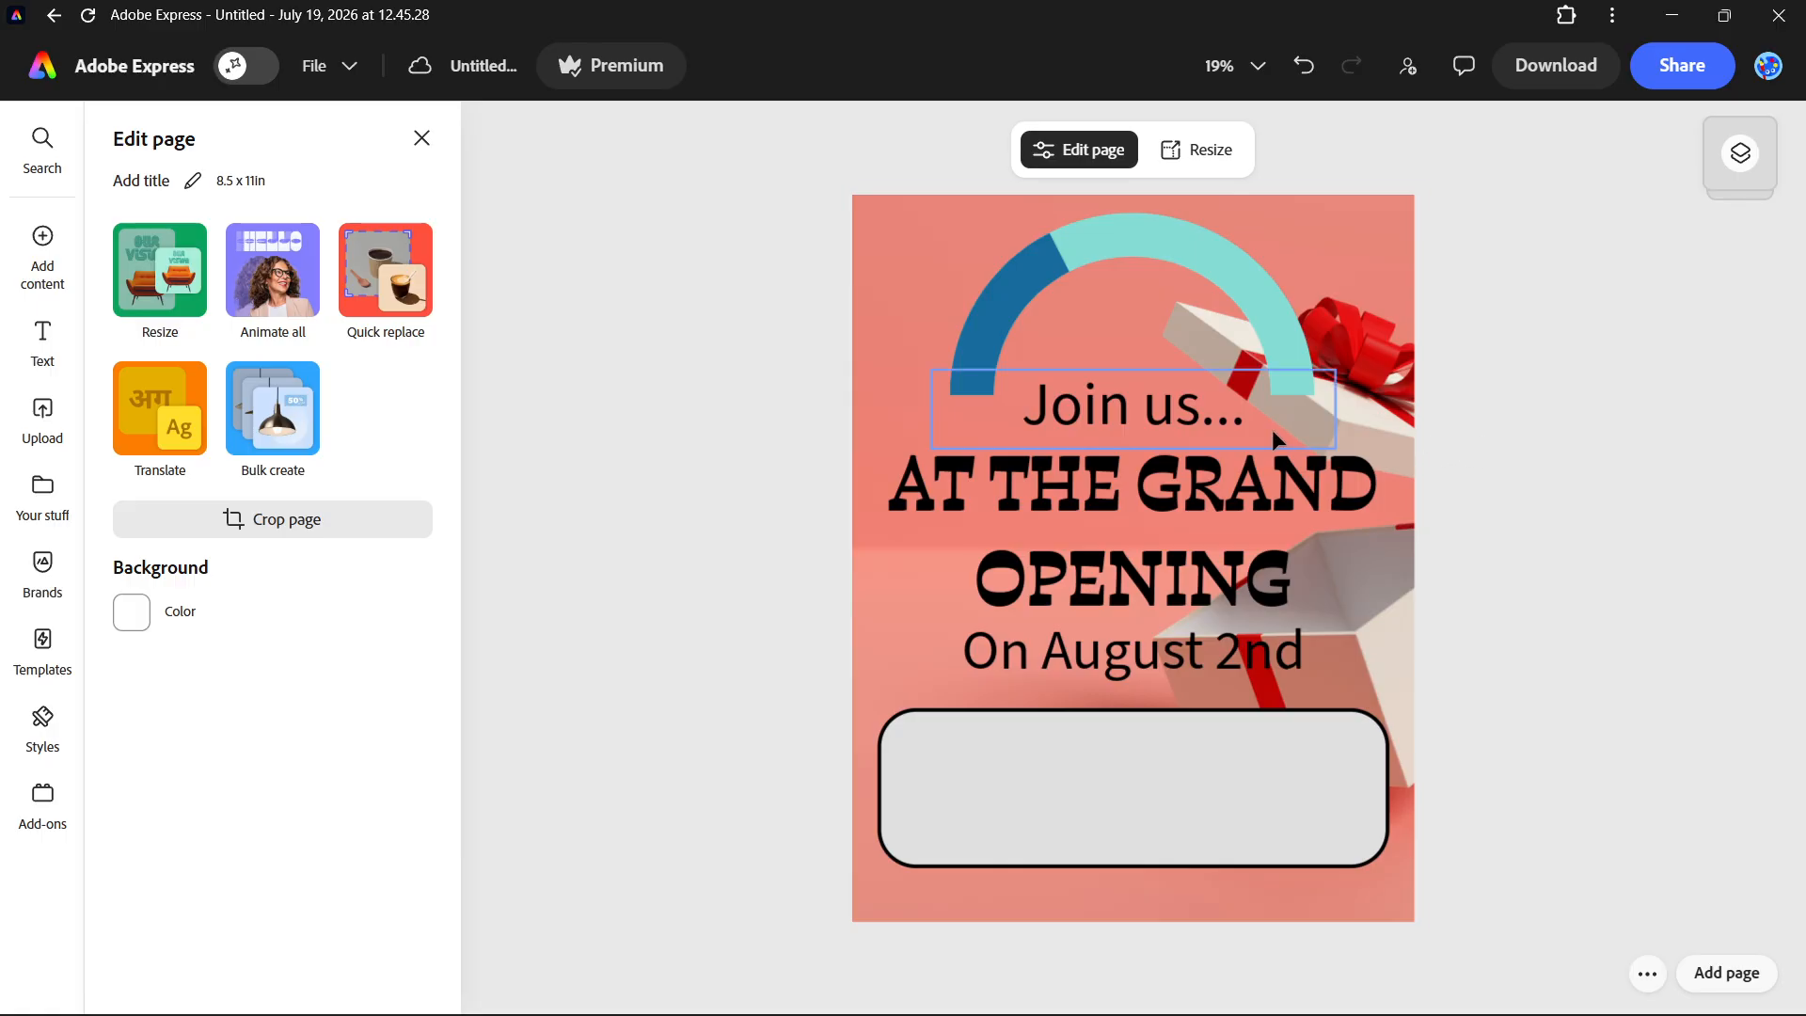
left_click(1203, 166)
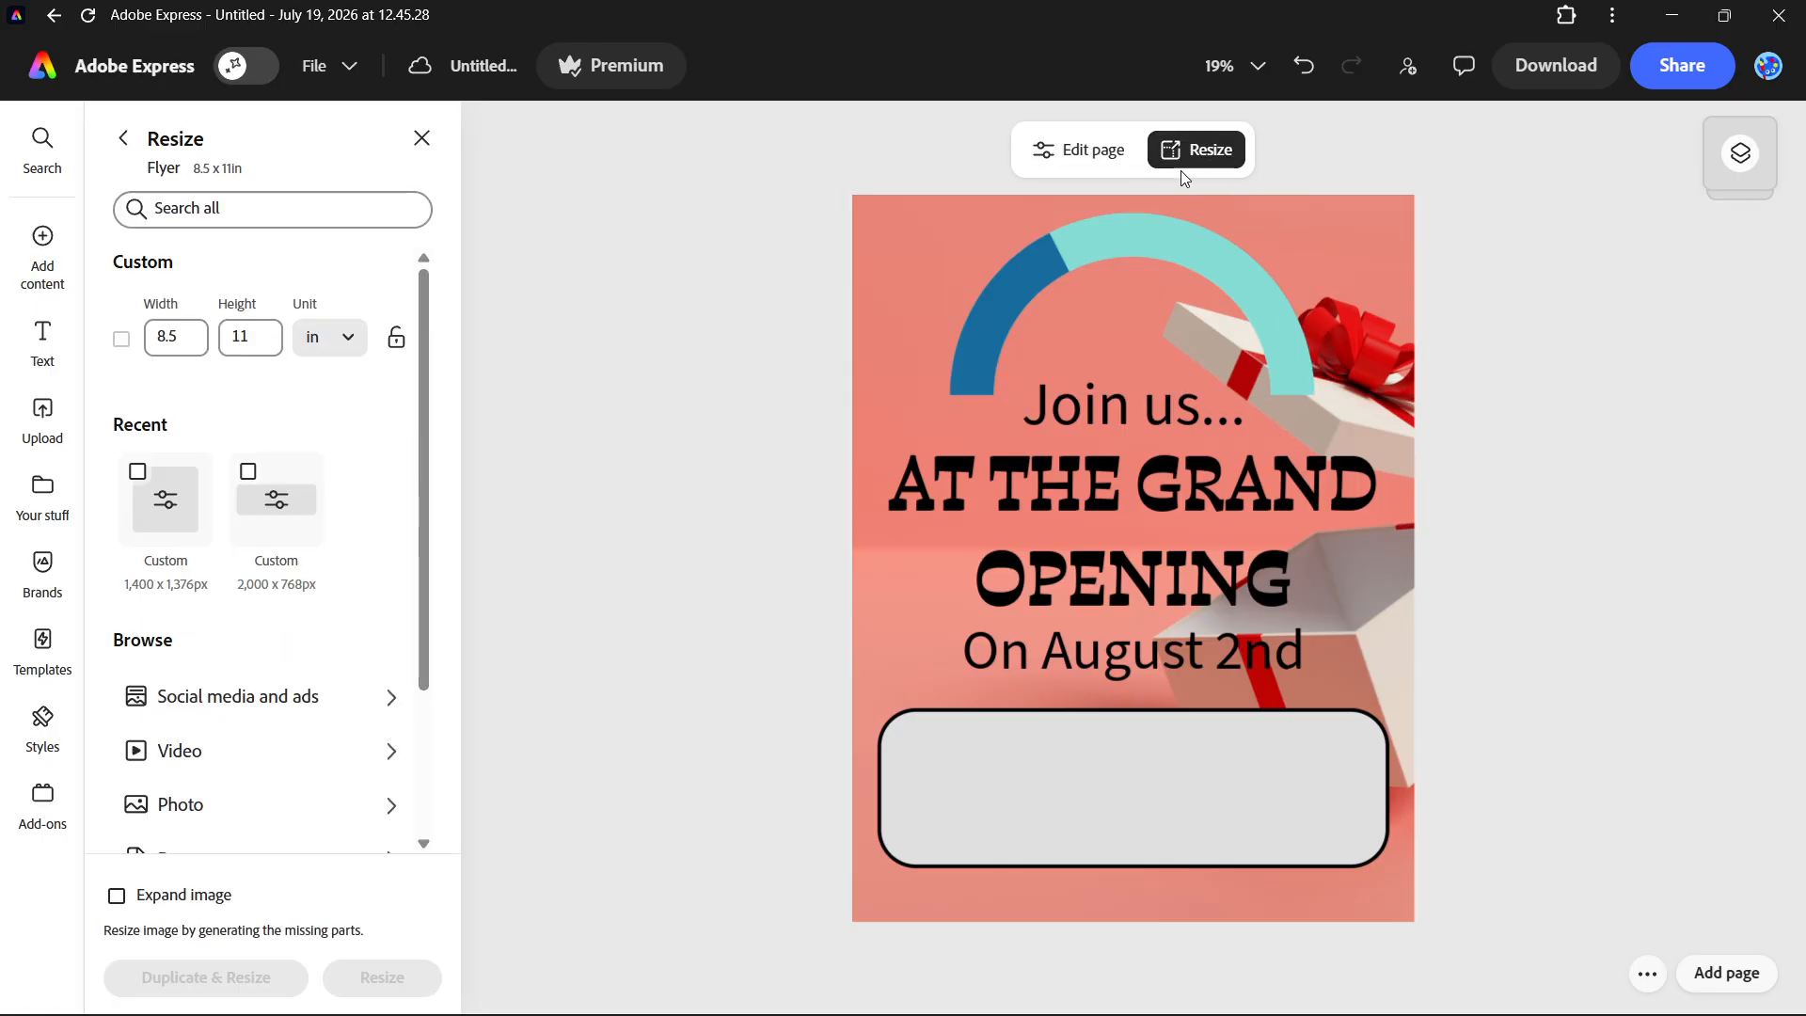
scroll(282, 818, "down", 1)
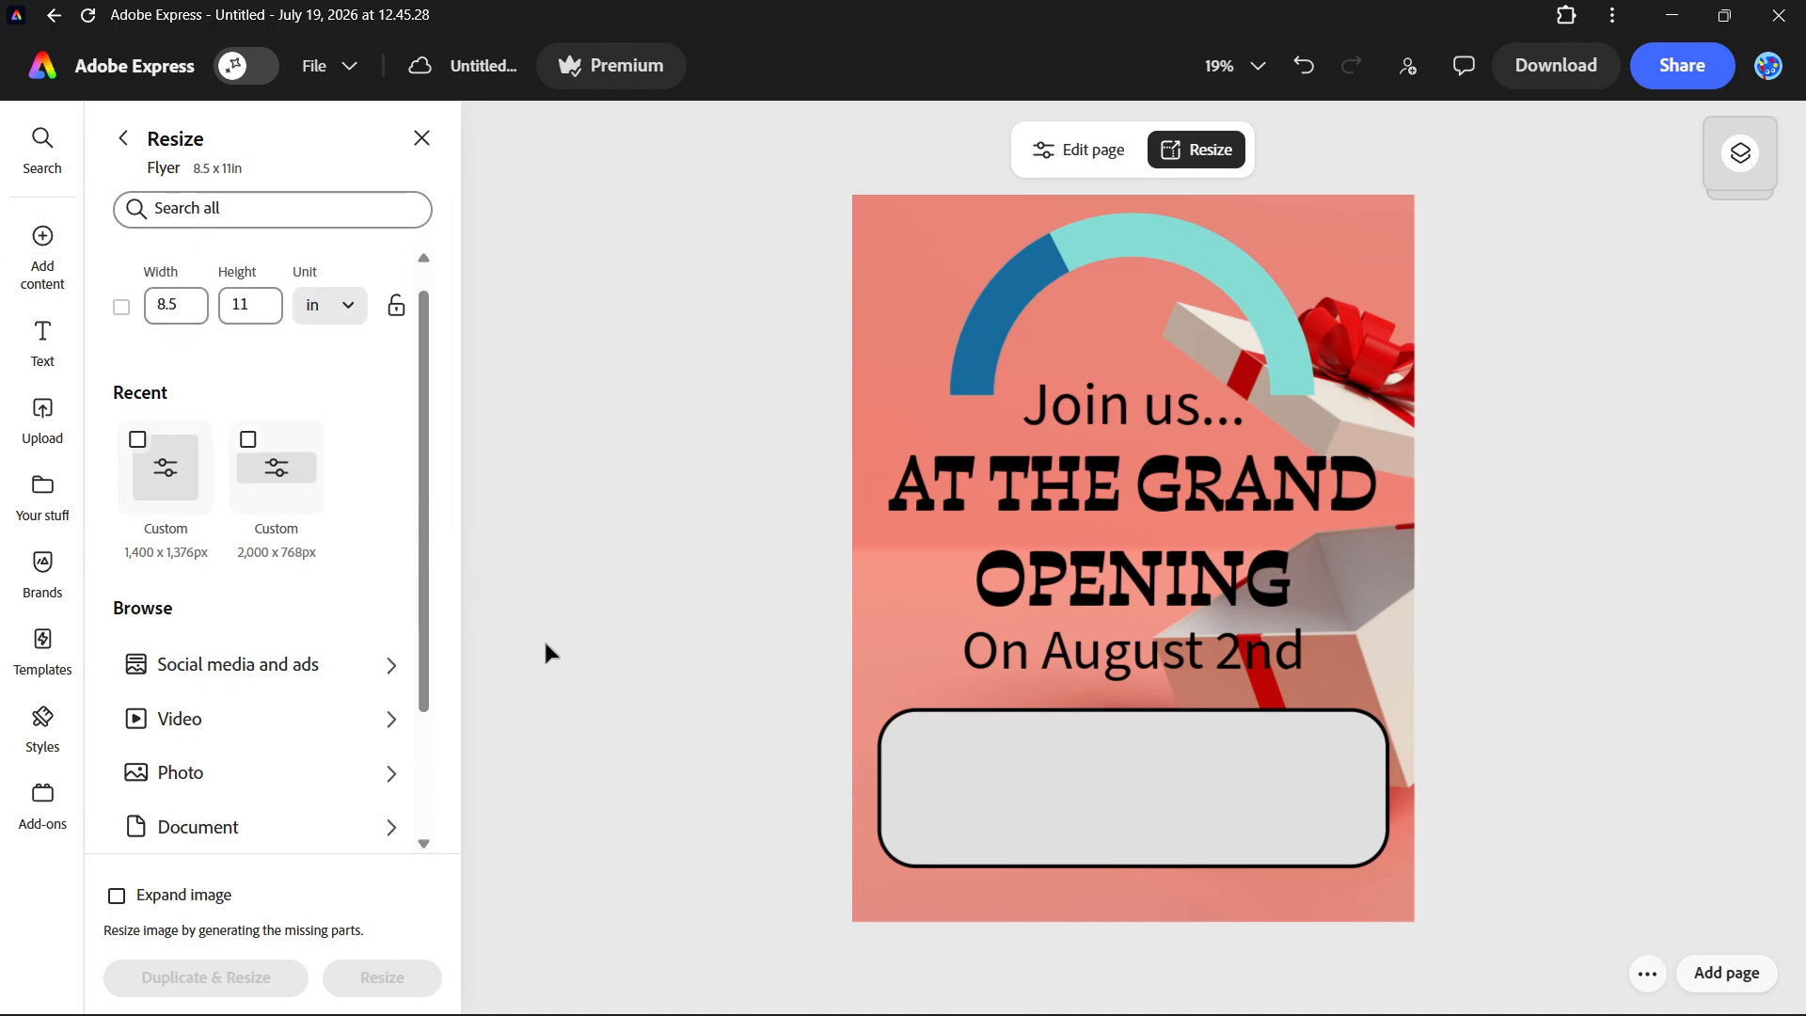
scroll(376, 564, "down", 3)
scroll(331, 698, "up", 4)
scroll(331, 752, "down", 1)
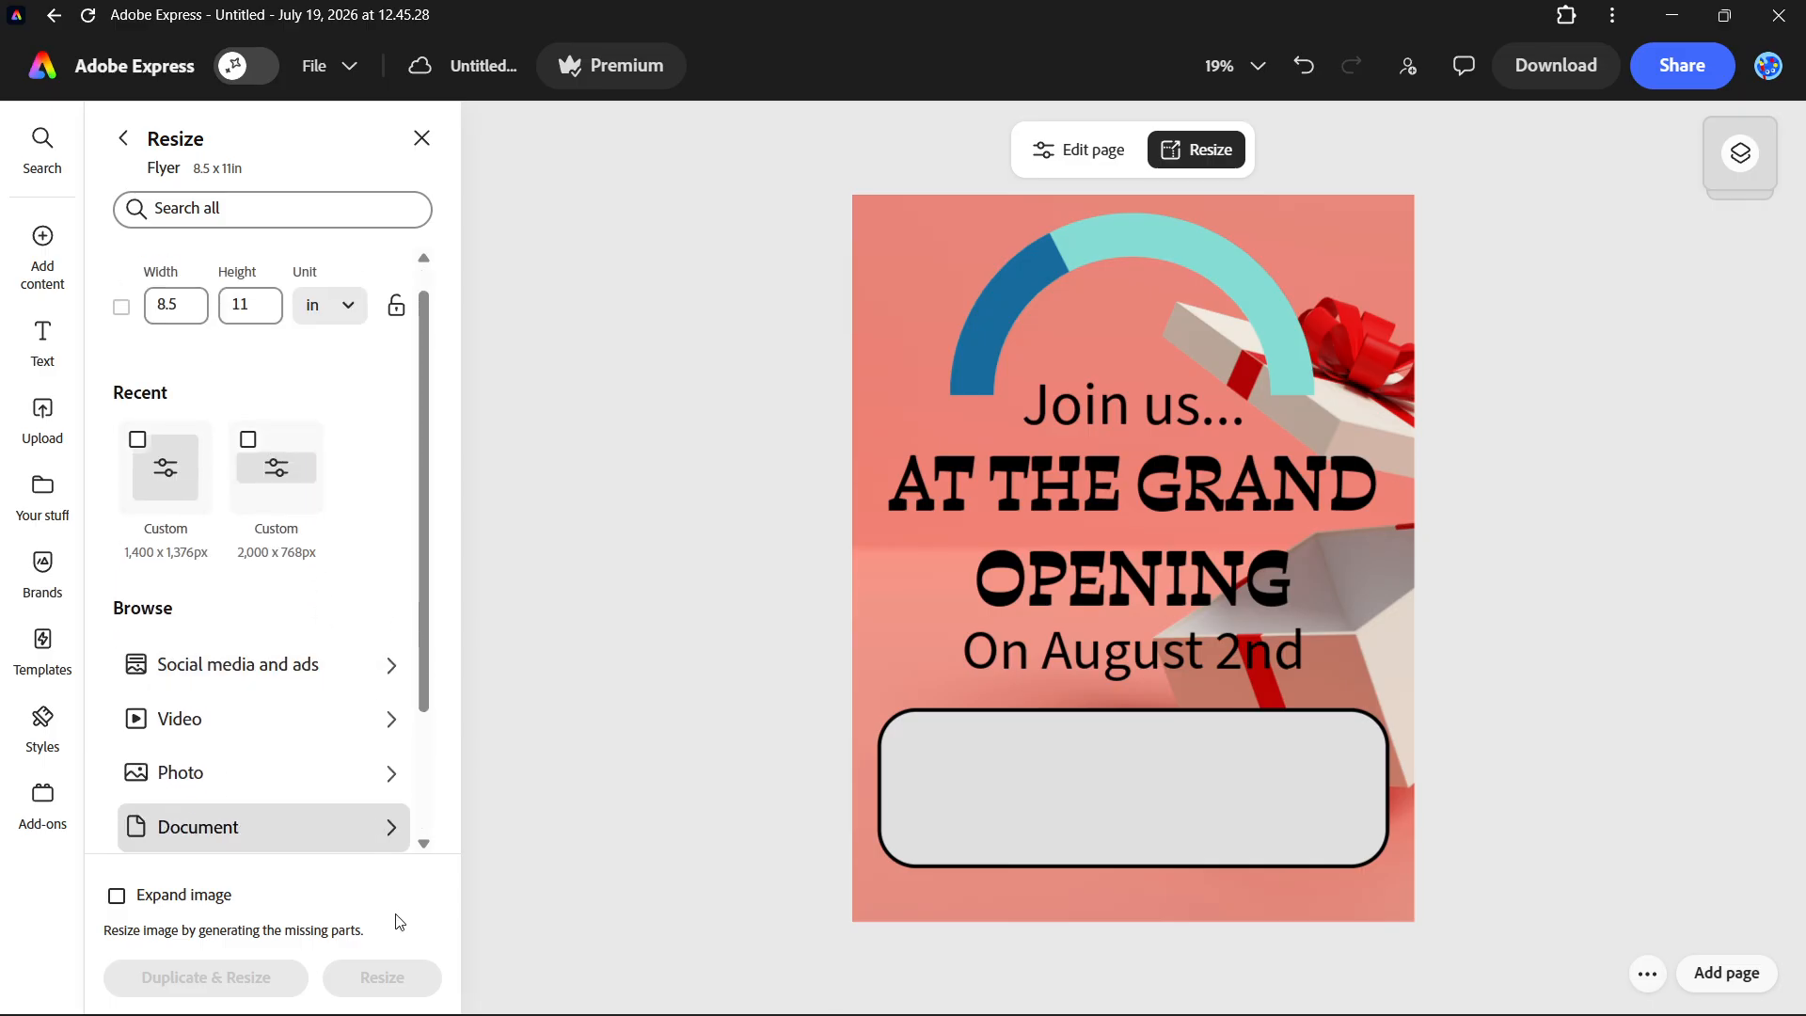
mouse_move(1685, 60)
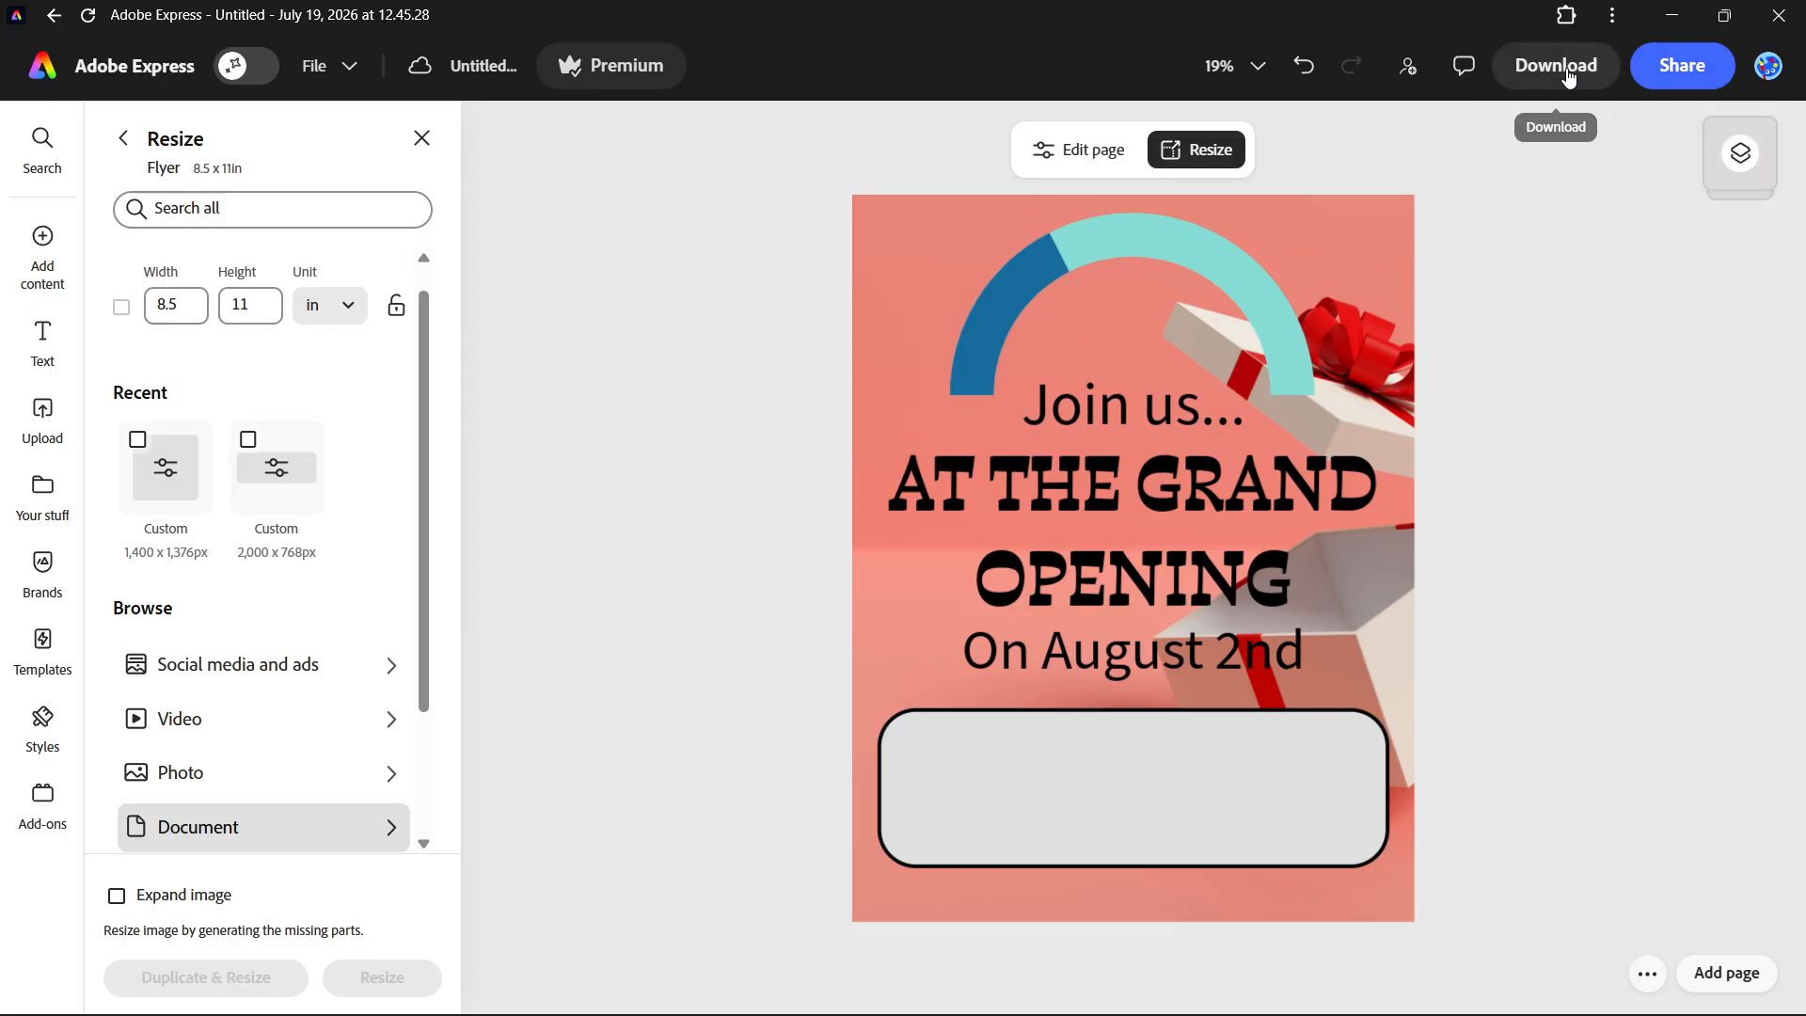
left_click(1542, 310)
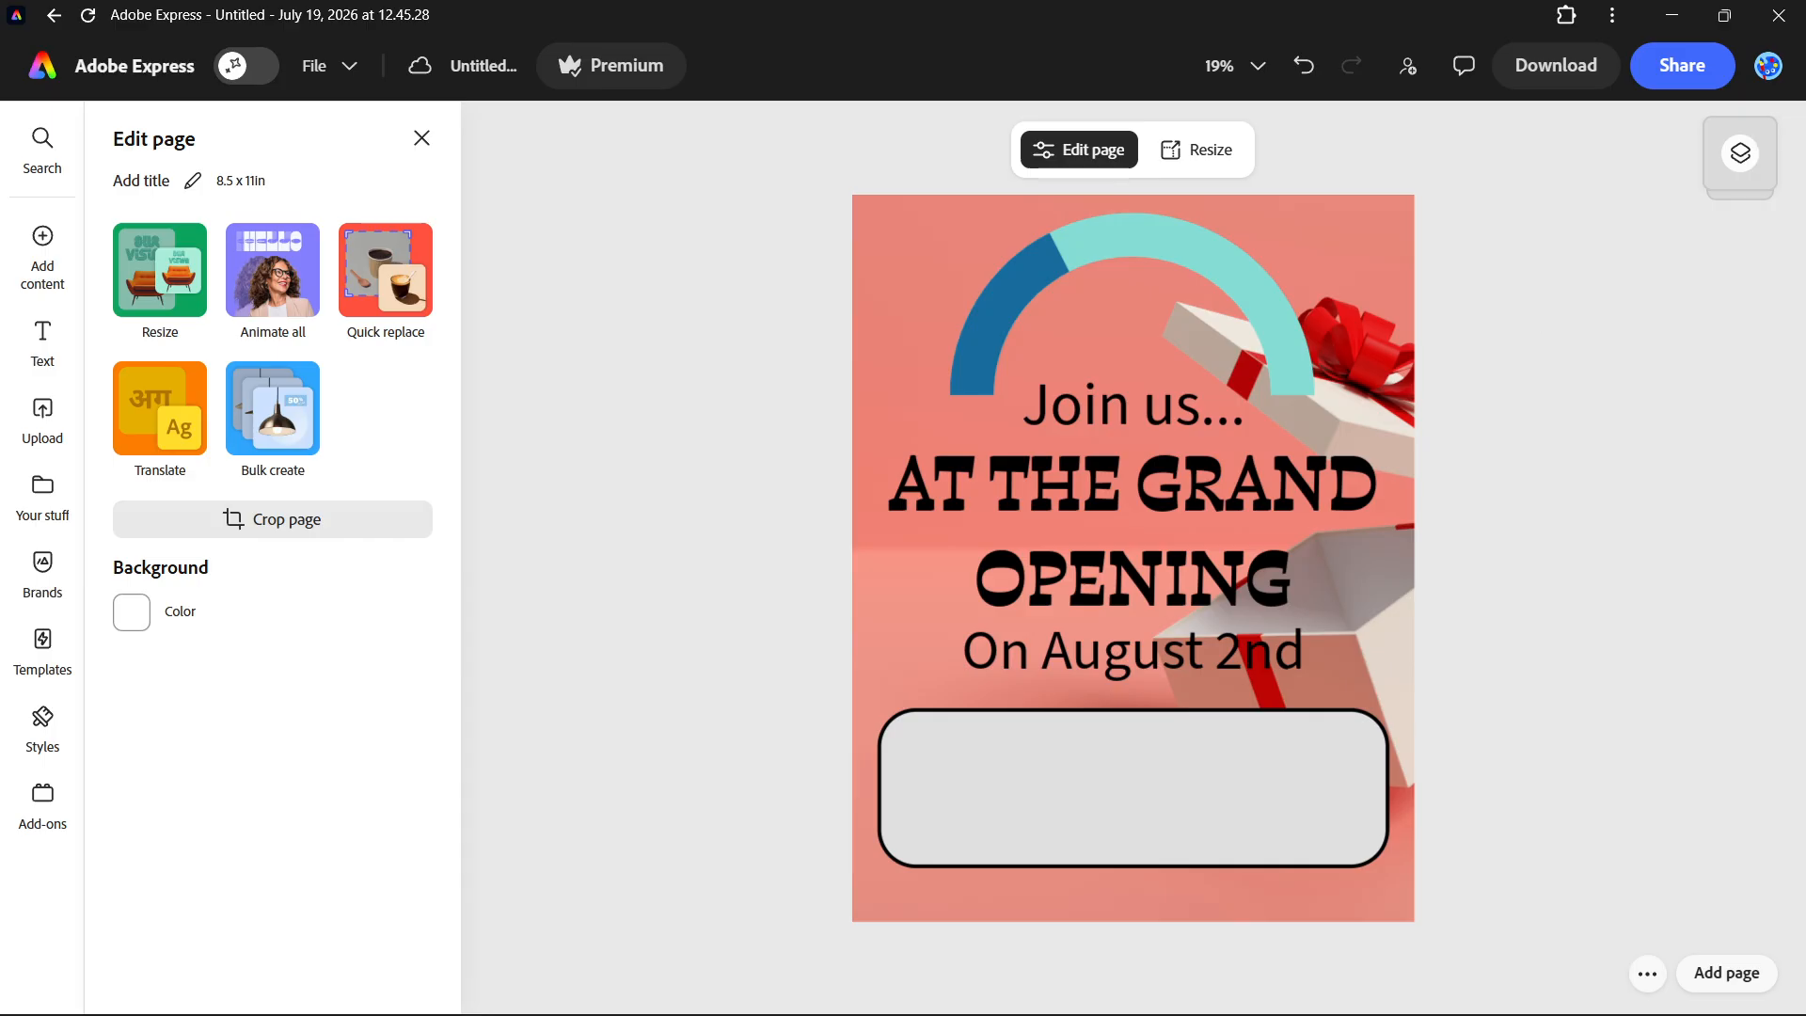
key("alt+Tab")
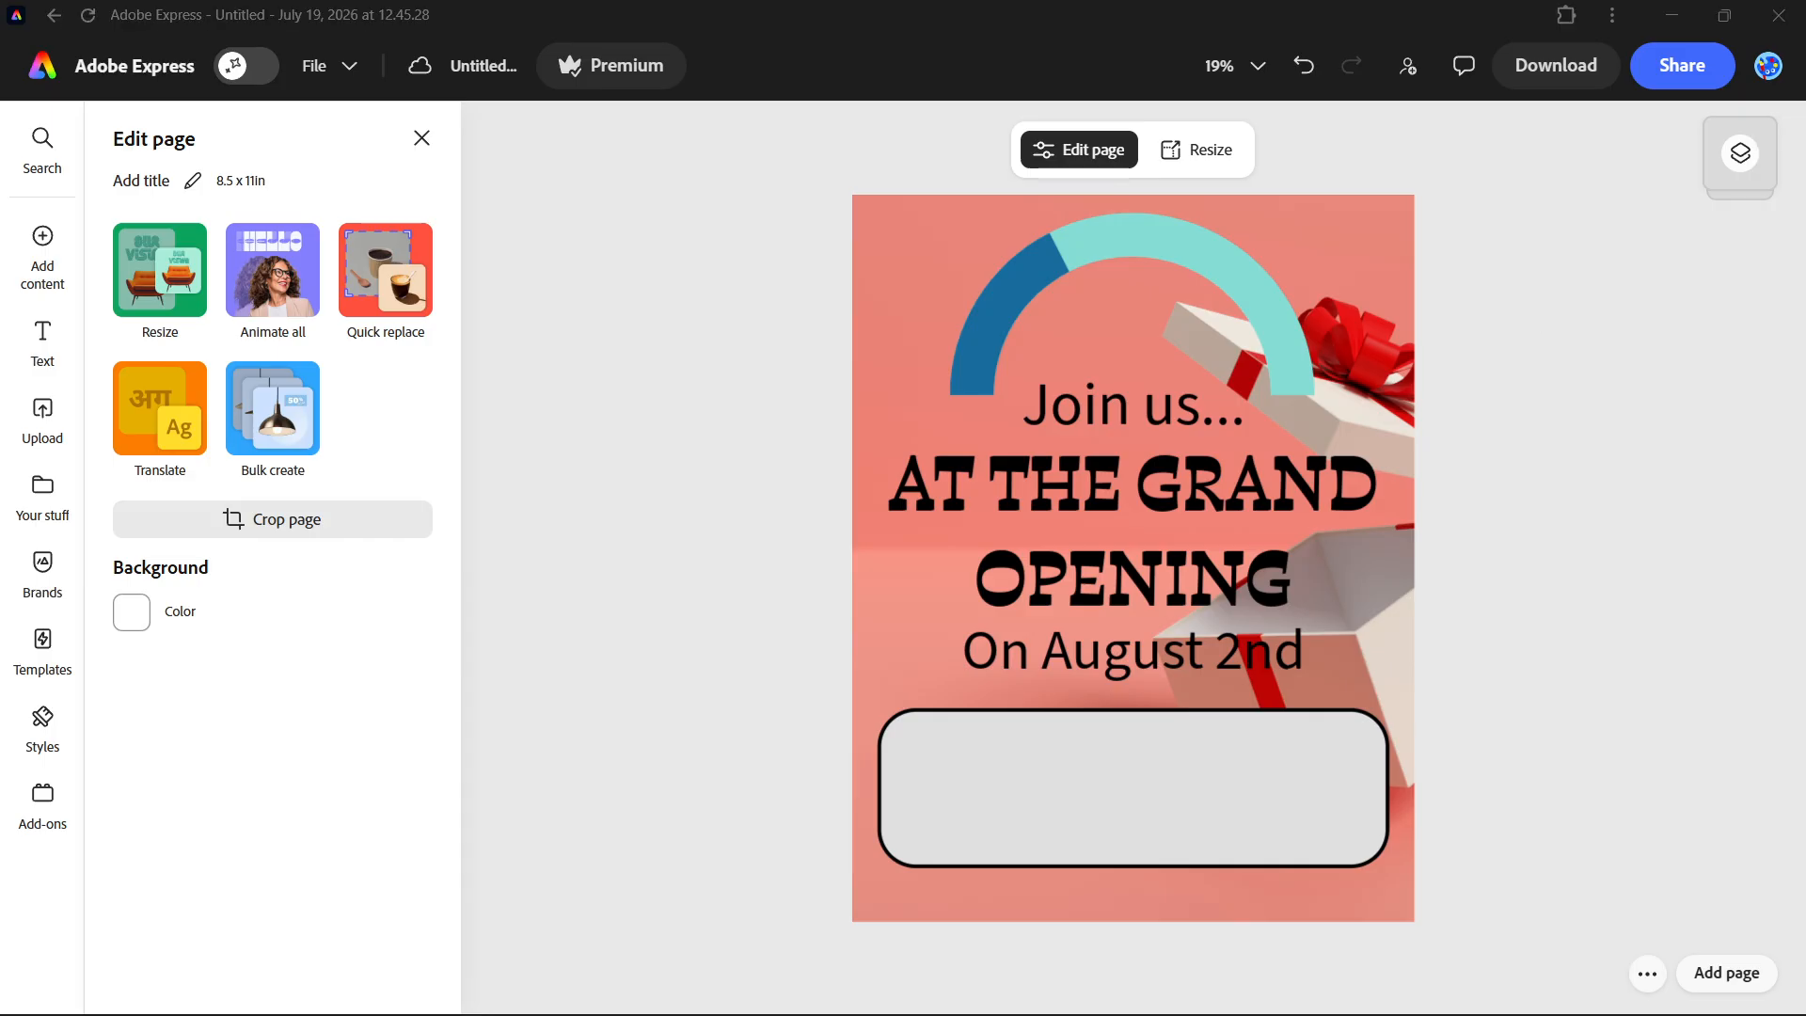
key("alt+Tab")
key("alt+Tab")
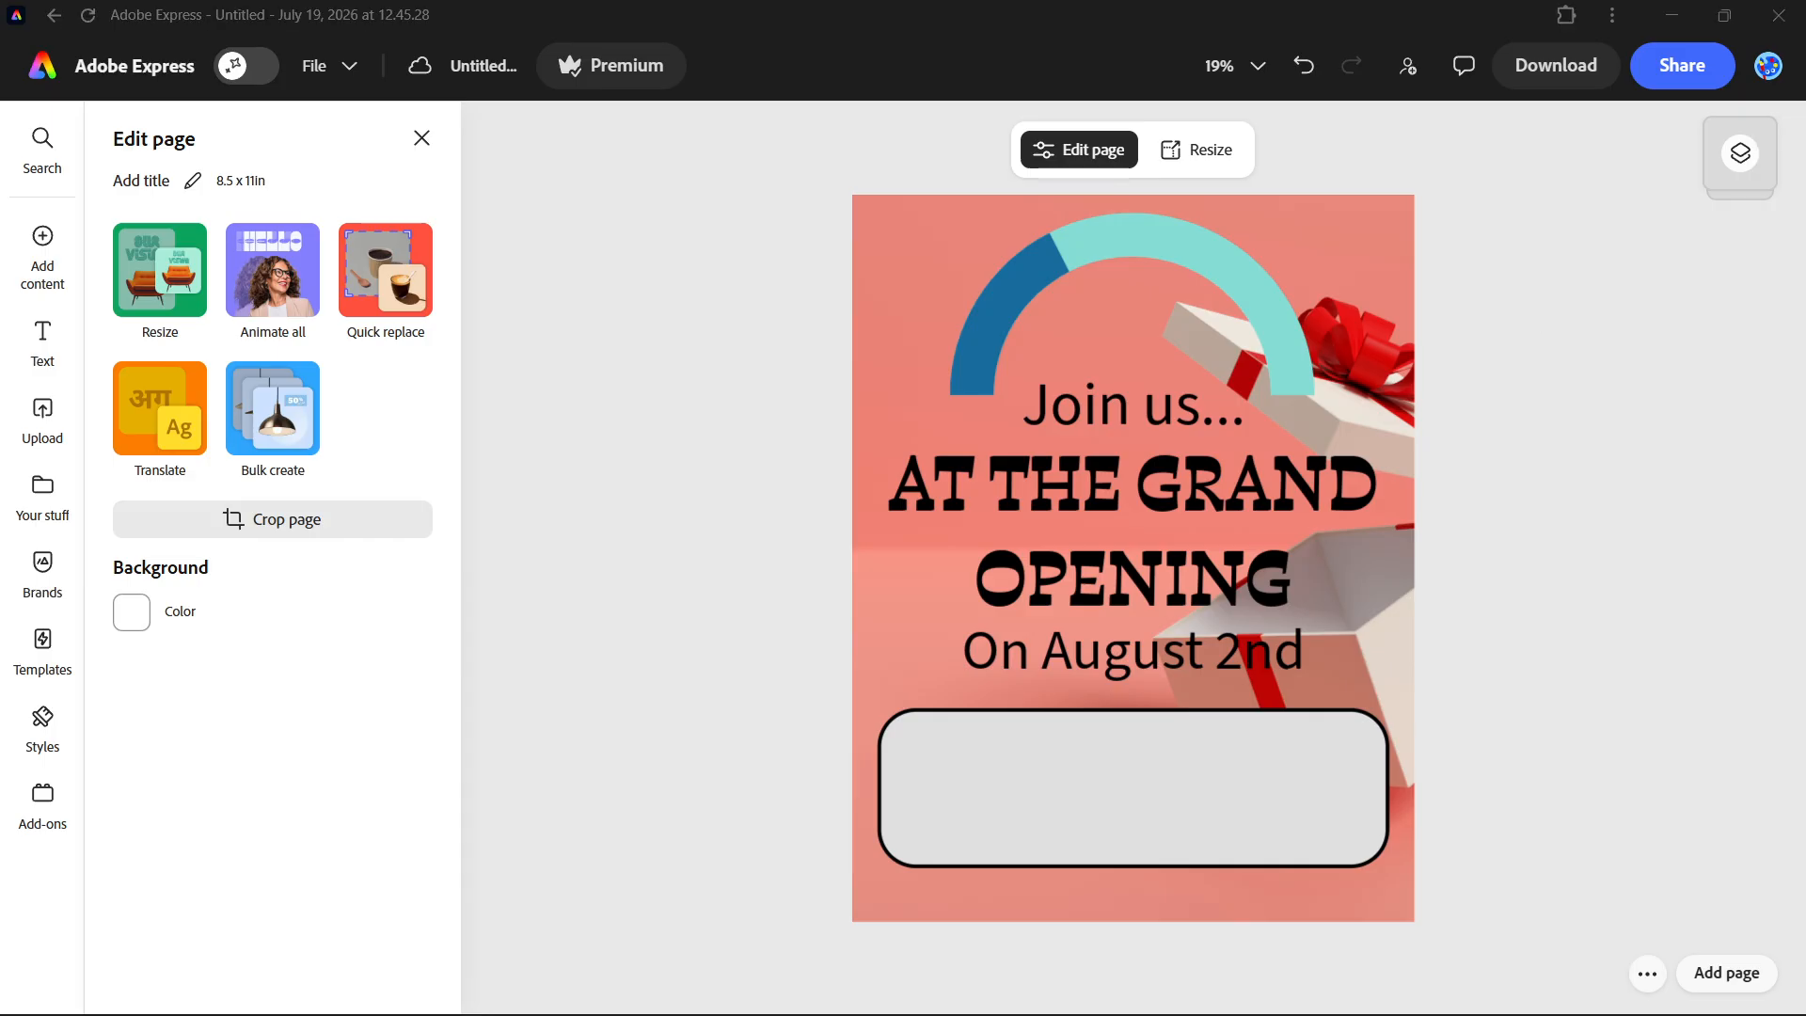